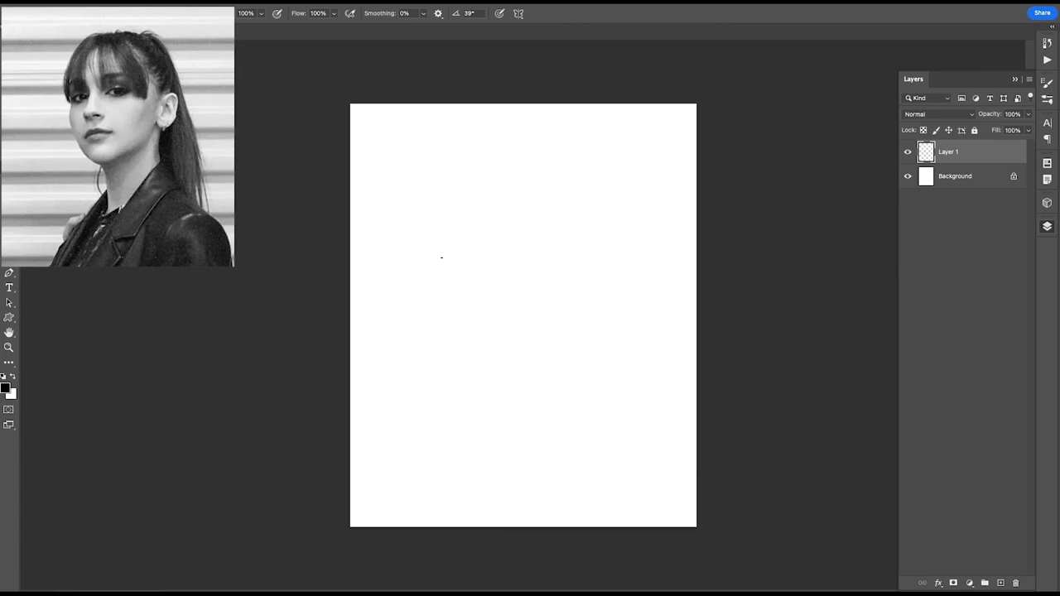
Step: Rough in the lower face, an eye line, the head contour and long hair falling right
drag(466, 349, 485, 360)
drag(493, 361, 565, 332)
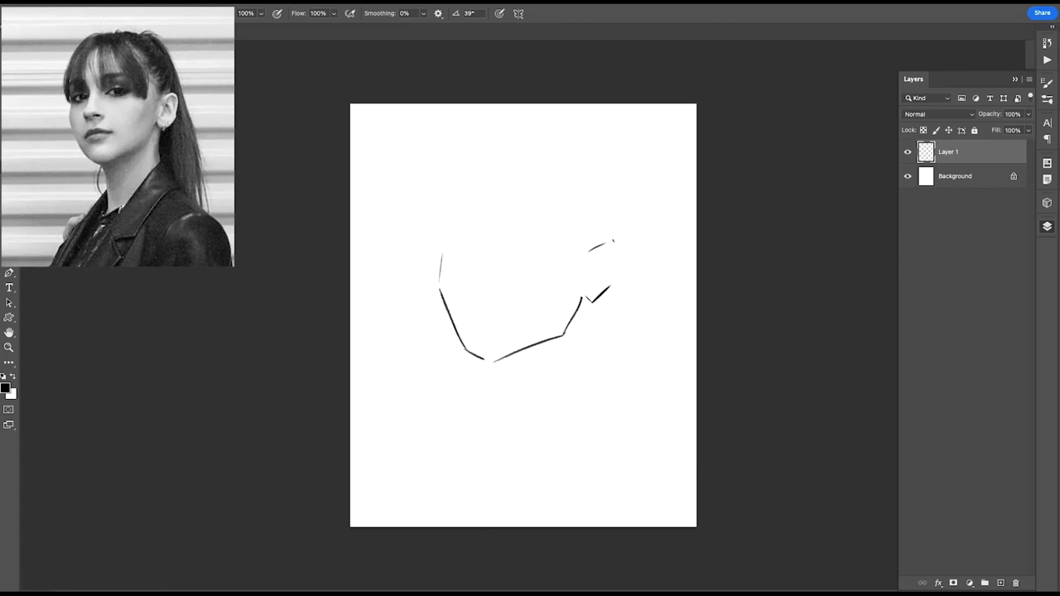
drag(446, 252, 529, 241)
drag(461, 249, 607, 238)
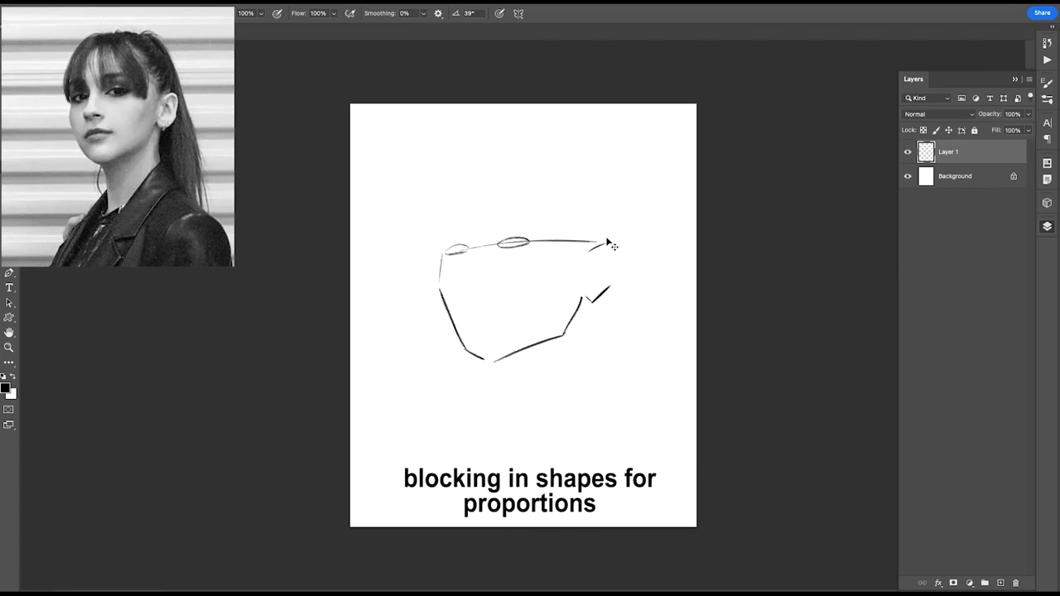
key(ctrl+z)
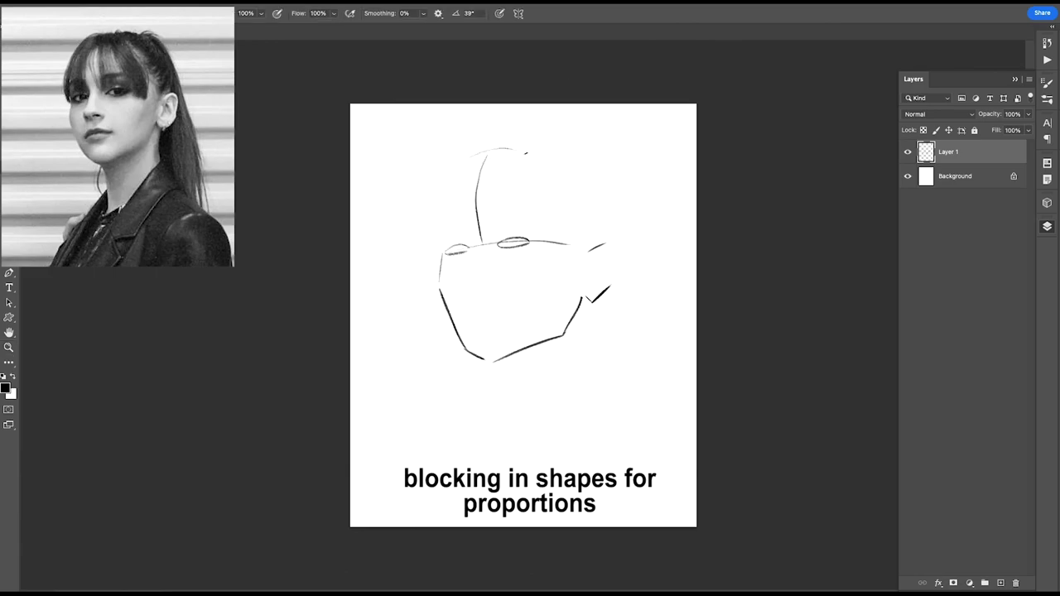
drag(526, 151, 565, 255)
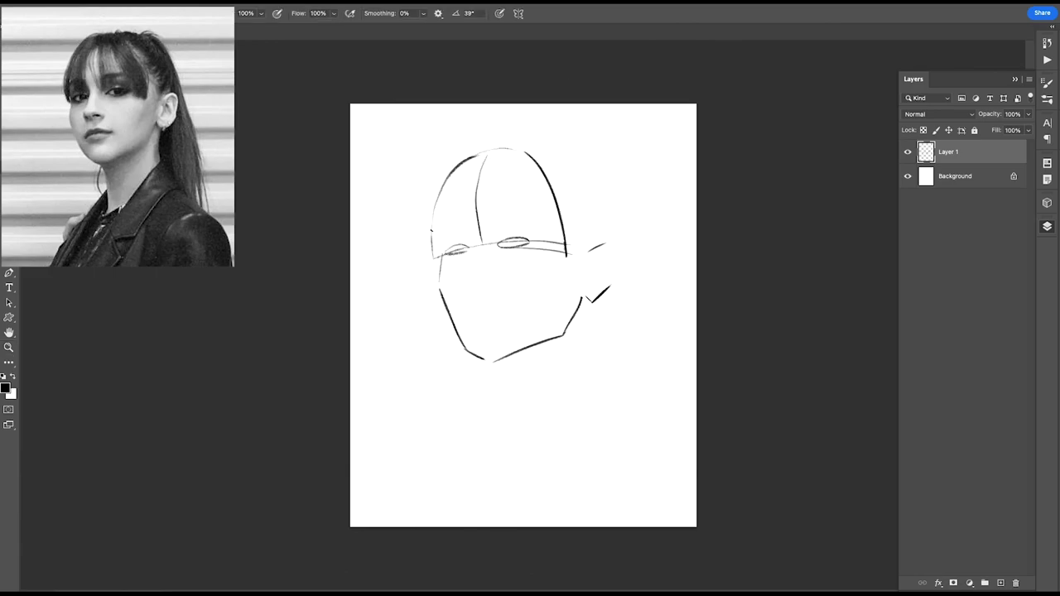
drag(432, 257, 504, 149)
drag(581, 159, 605, 213)
mouse_move(564, 213)
mouse_down()
mouse_move(609, 224)
mouse_move(671, 435)
mouse_up()
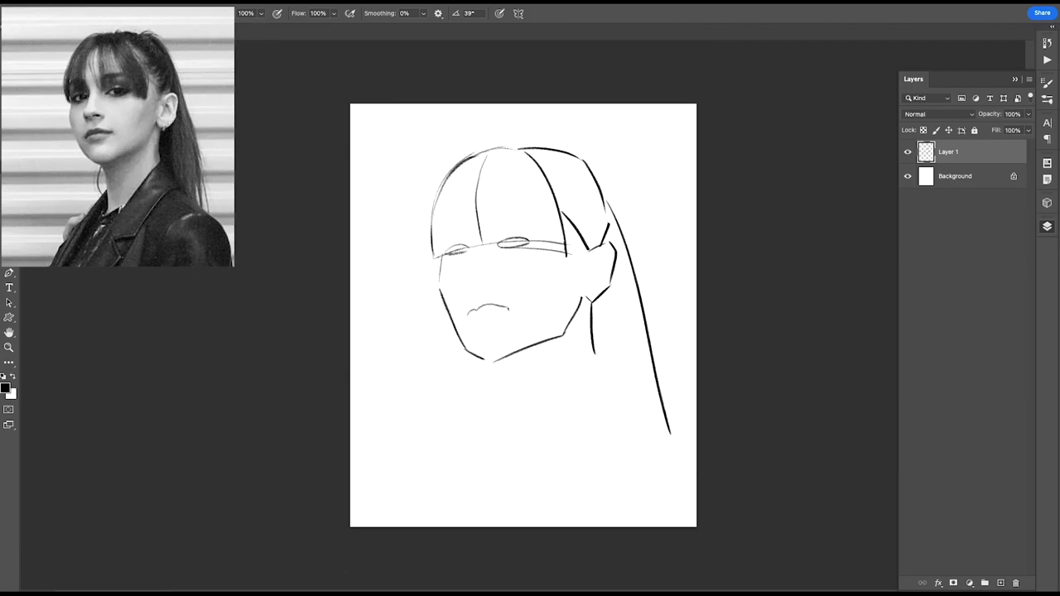
Step: Add mouth, brow and vertical centre guidelines to the face
drag(464, 315, 579, 304)
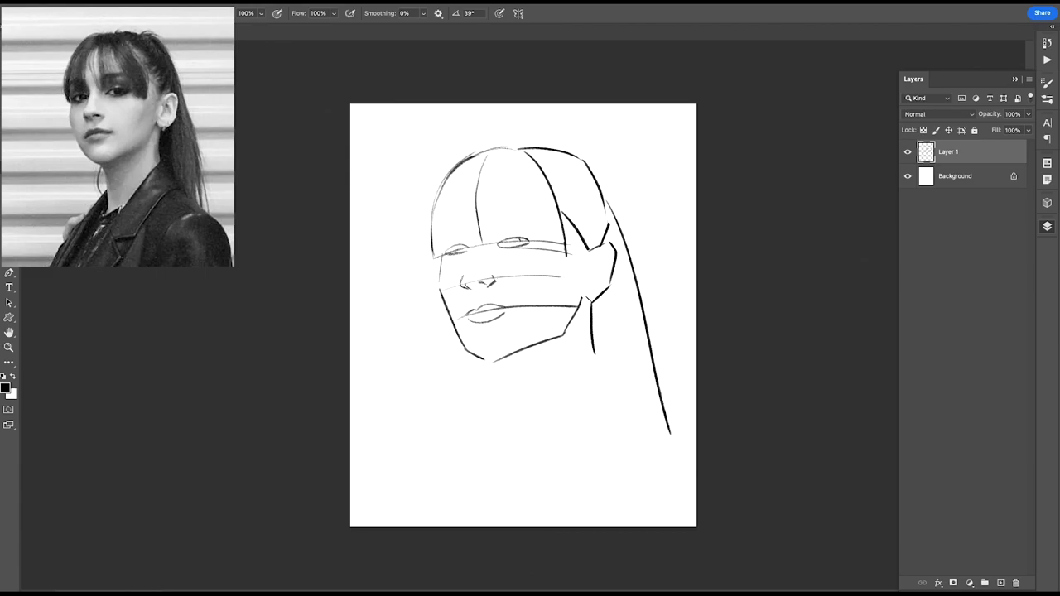
drag(444, 224, 560, 215)
drag(480, 179, 471, 279)
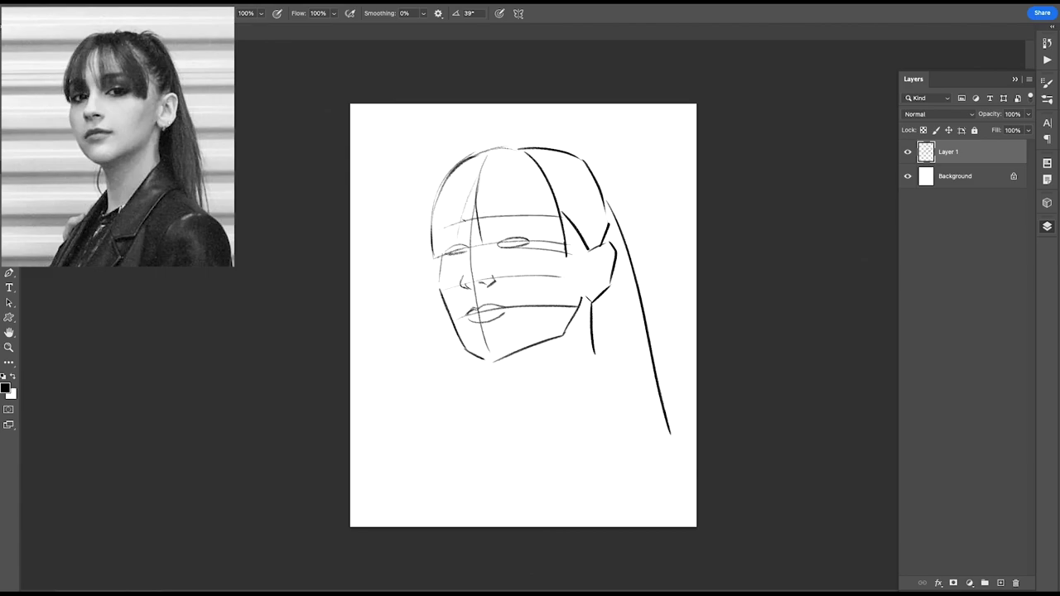
Step: Sketch the neck, both shoulders and the diagonal jacket collar lines
mouse_move(488, 416)
mouse_down()
mouse_move(412, 520)
mouse_move(442, 521)
mouse_up()
drag(592, 361, 465, 518)
mouse_move(592, 302)
mouse_down()
mouse_move(593, 361)
mouse_move(697, 472)
mouse_up()
drag(570, 524, 671, 440)
drag(546, 489, 515, 520)
drag(627, 401, 548, 476)
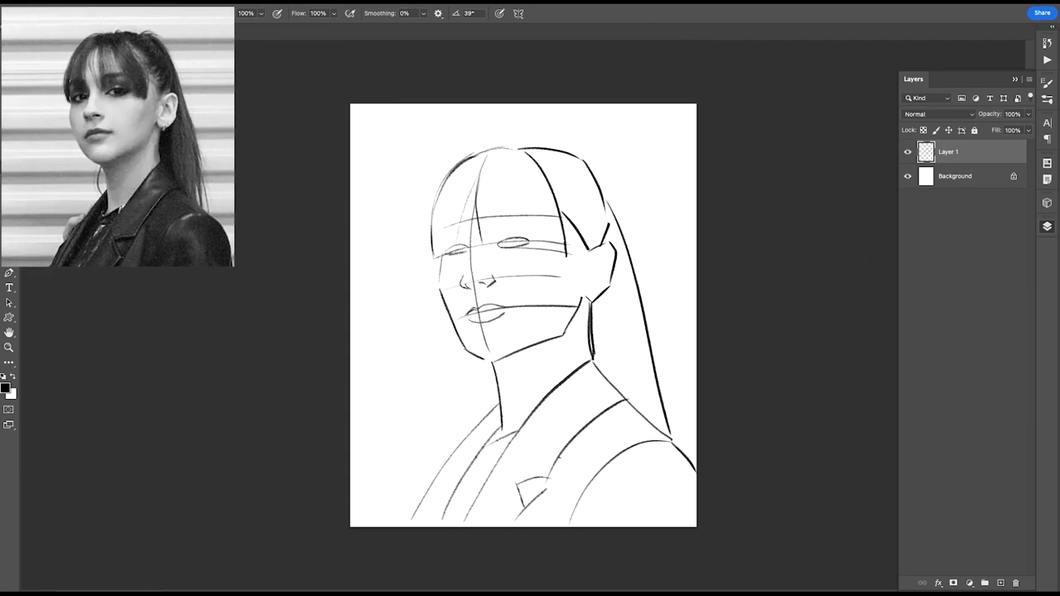
Step: Name the sketch layer undersketch and add a new layer named values above it
text(undersketch)
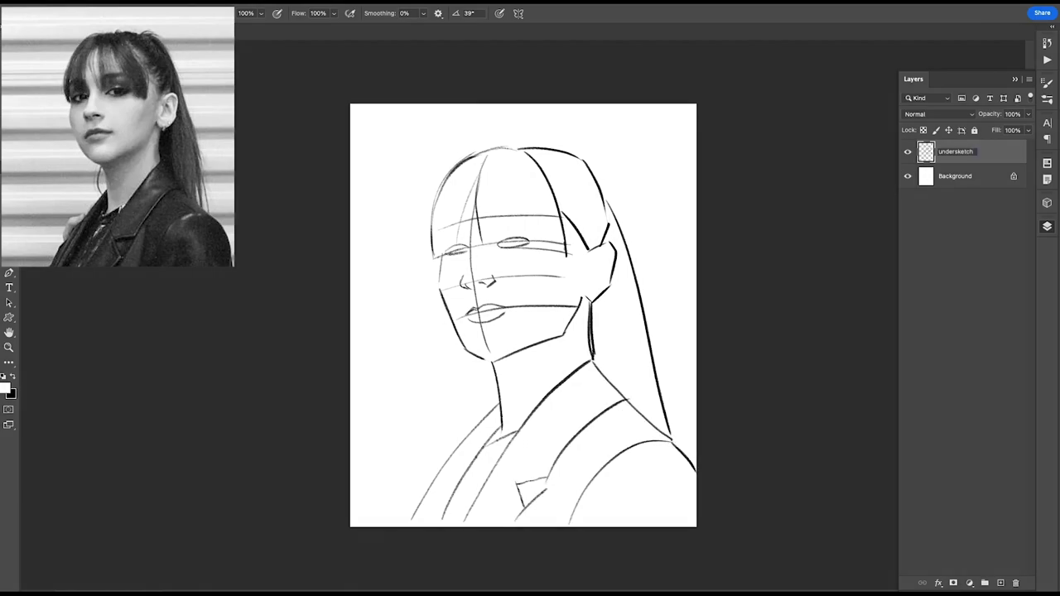
key(Return)
click(1001, 583)
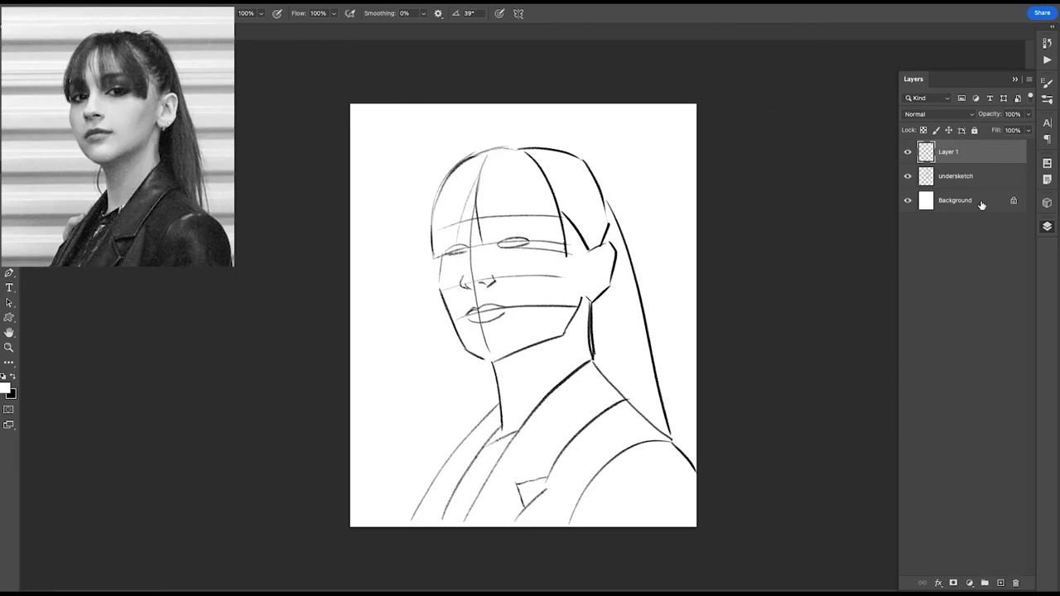
double_click(955, 154)
text(values)
click(977, 260)
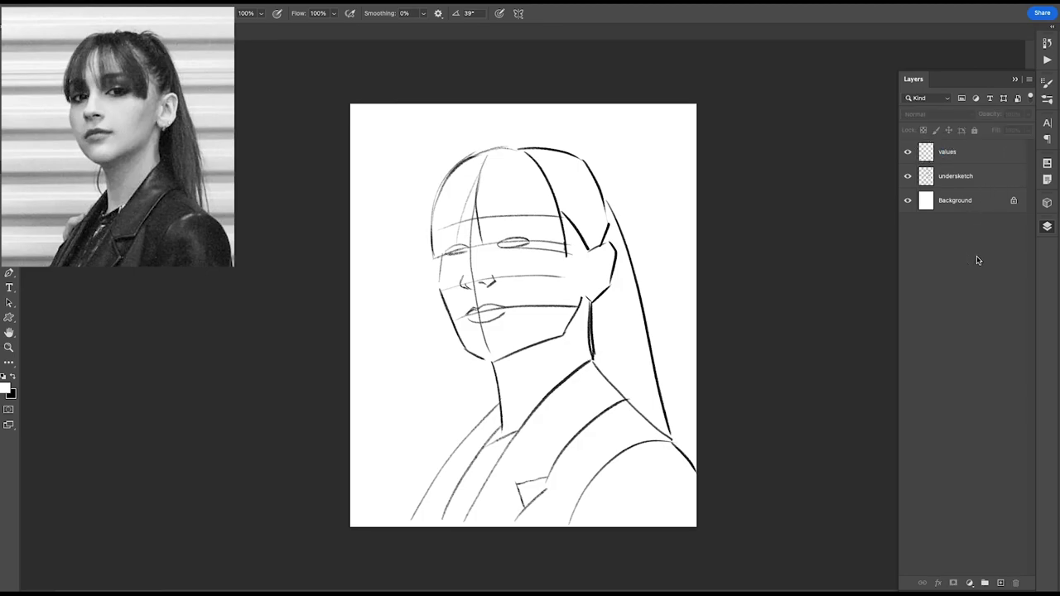
Step: Fade the undersketch layer to 9% opacity and reselect the values layer
click(941, 157)
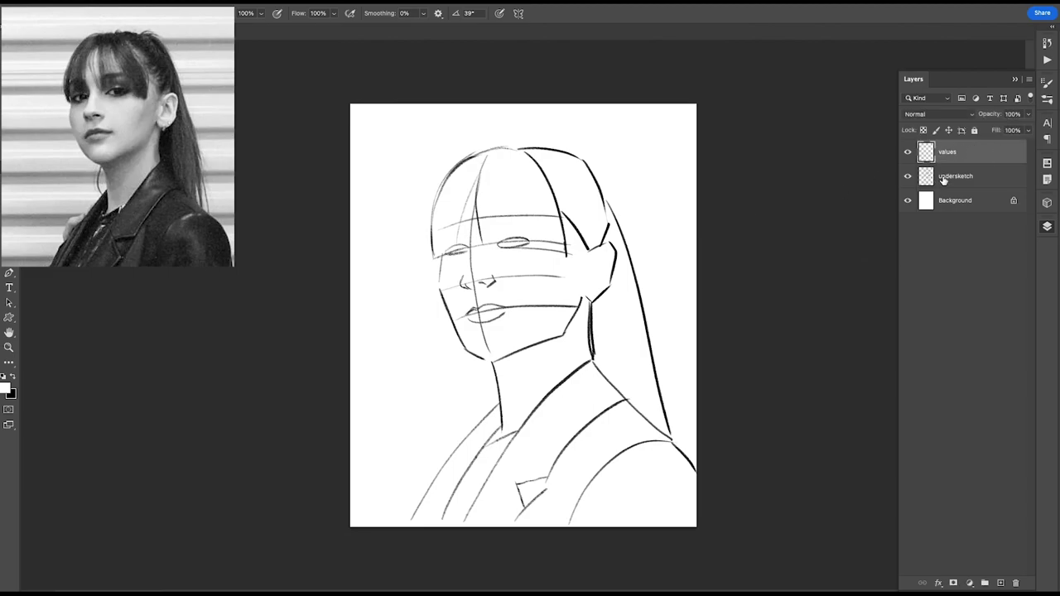
click(953, 175)
drag(999, 115, 994, 120)
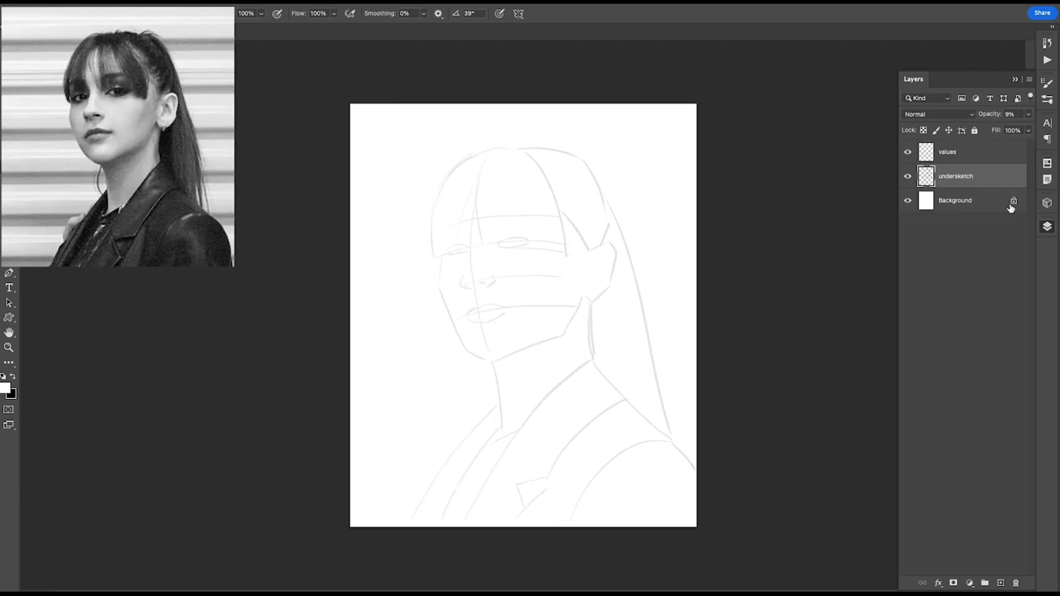
click(947, 152)
Step: Paint the bangs, hair top and side hair masses in black
key(x)
mouse_move(585, 151)
mouse_down()
mouse_move(556, 165)
mouse_move(599, 204)
mouse_move(605, 247)
mouse_up()
mouse_move(593, 297)
mouse_down()
mouse_move(606, 374)
mouse_move(596, 349)
mouse_up()
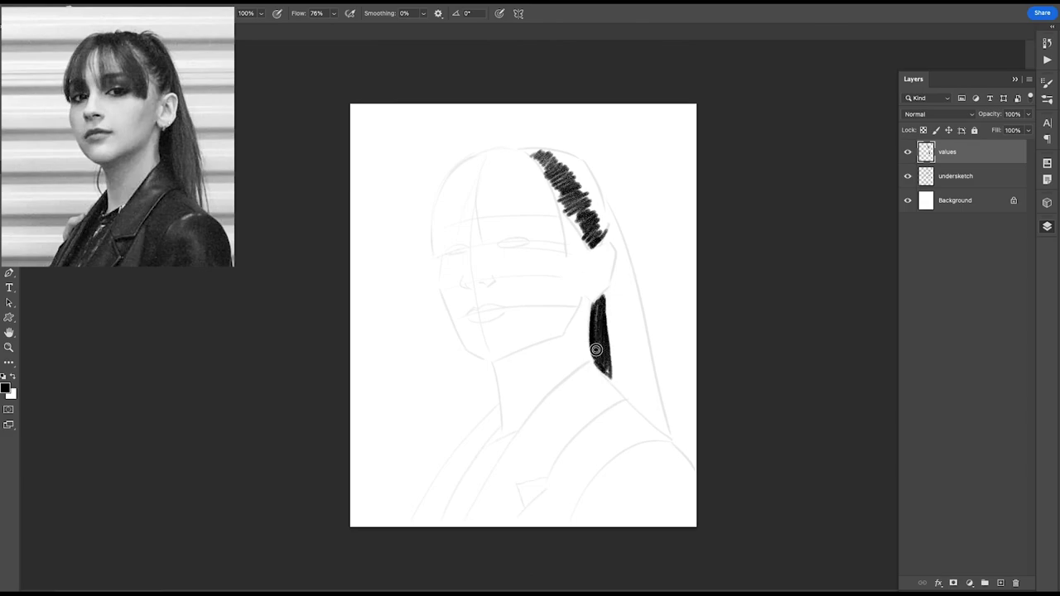
mouse_move(496, 156)
mouse_down()
mouse_move(502, 177)
mouse_move(544, 185)
mouse_move(465, 232)
mouse_move(542, 218)
mouse_move(560, 242)
mouse_up()
drag(530, 159, 603, 327)
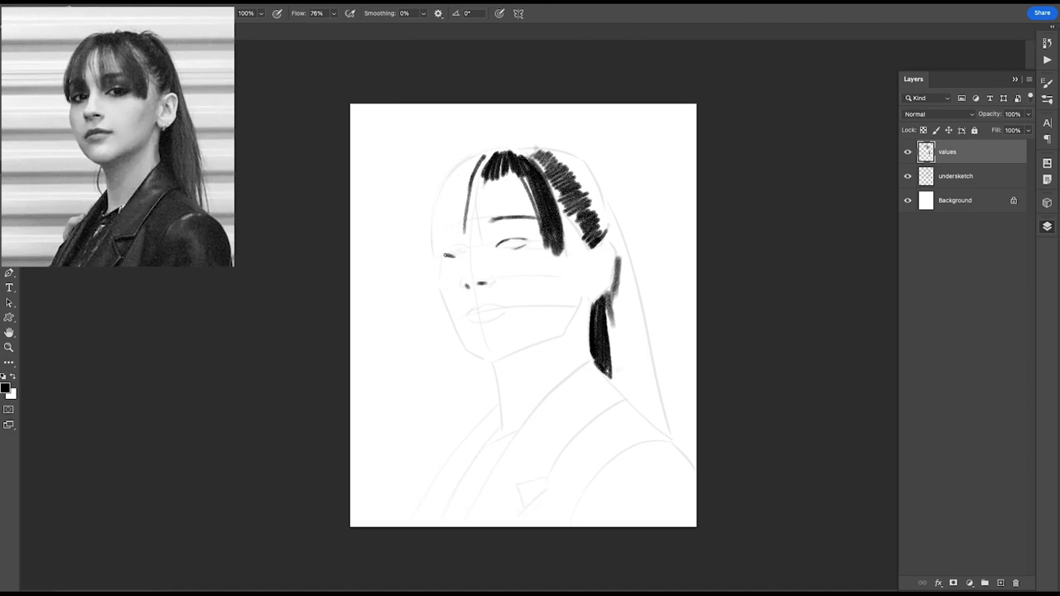
drag(482, 156, 457, 246)
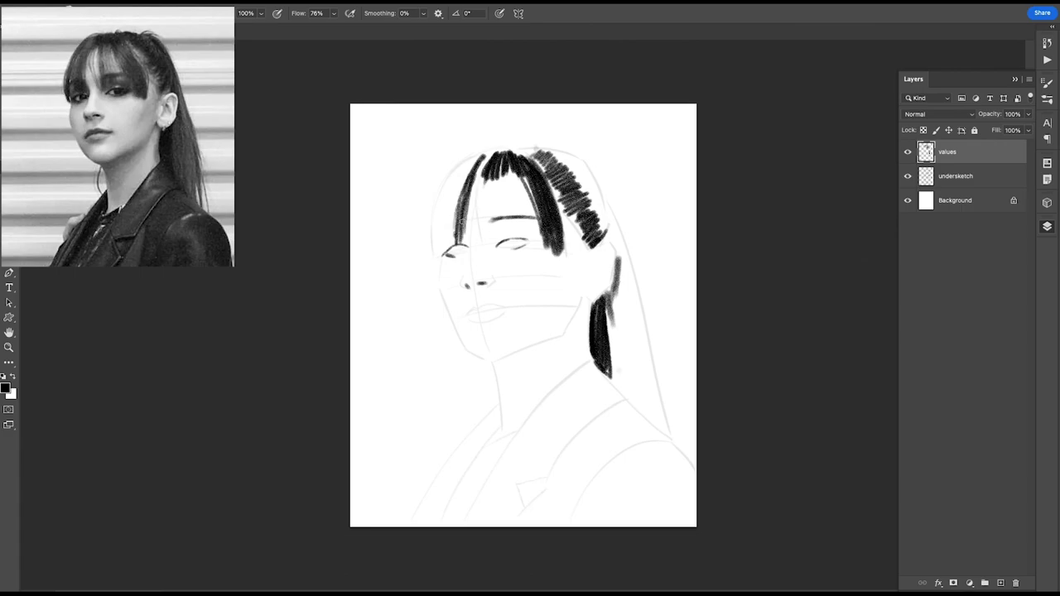
drag(452, 175, 436, 217)
drag(474, 157, 436, 247)
mouse_move(443, 191)
mouse_down()
mouse_move(535, 150)
mouse_move(602, 237)
mouse_up()
mouse_move(580, 166)
mouse_down()
mouse_move(613, 240)
mouse_move(594, 246)
mouse_up()
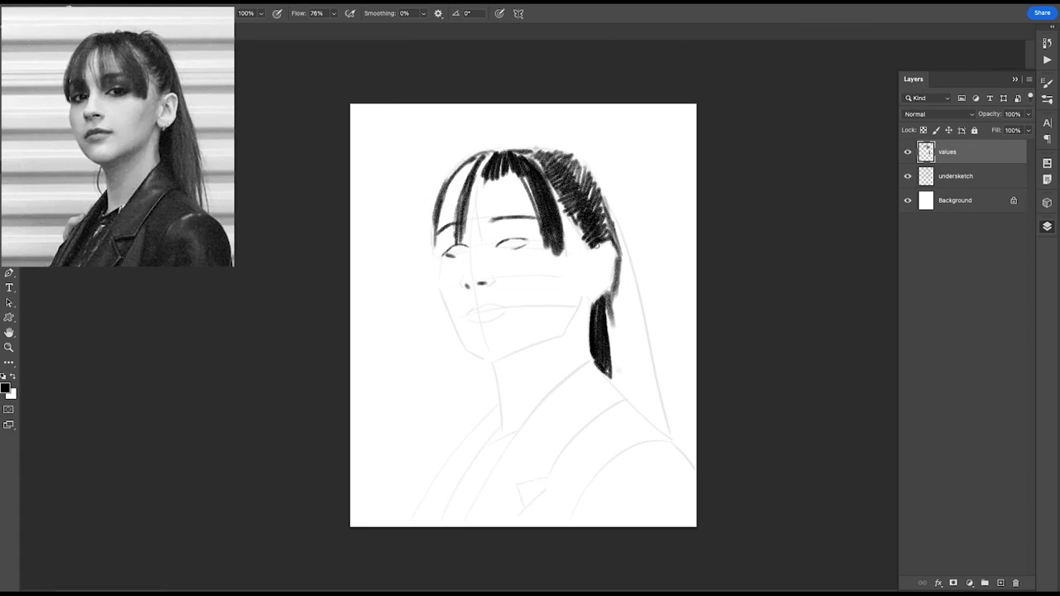
Step: In dark grey, shade the jaw, the area by the ear, a neck strand, the nose and fringe
click(5, 387)
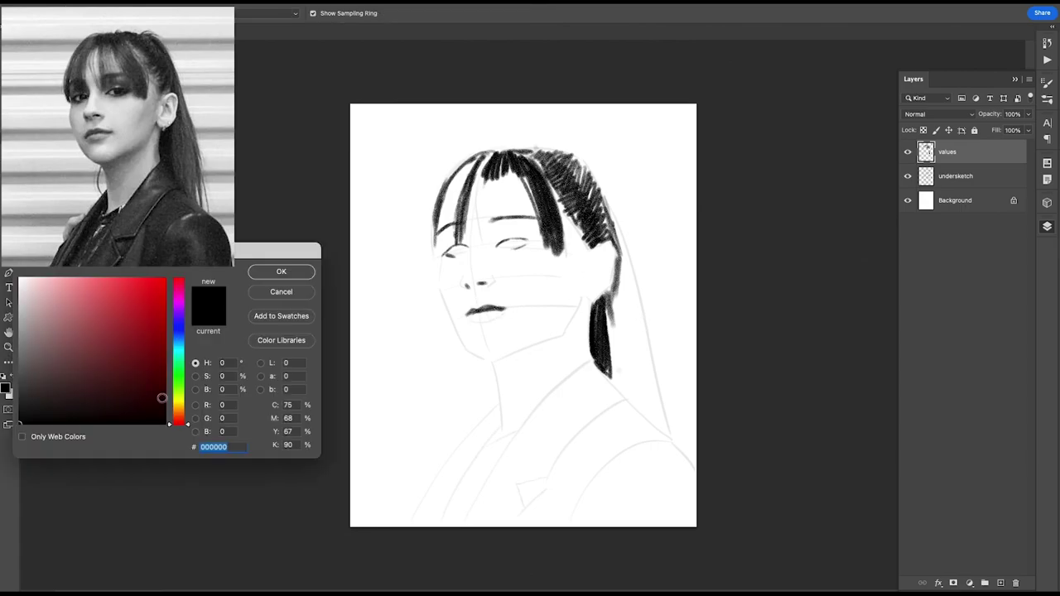
click(49, 414)
click(284, 270)
mouse_move(520, 351)
mouse_down()
mouse_move(539, 351)
mouse_move(494, 365)
mouse_move(546, 341)
mouse_up()
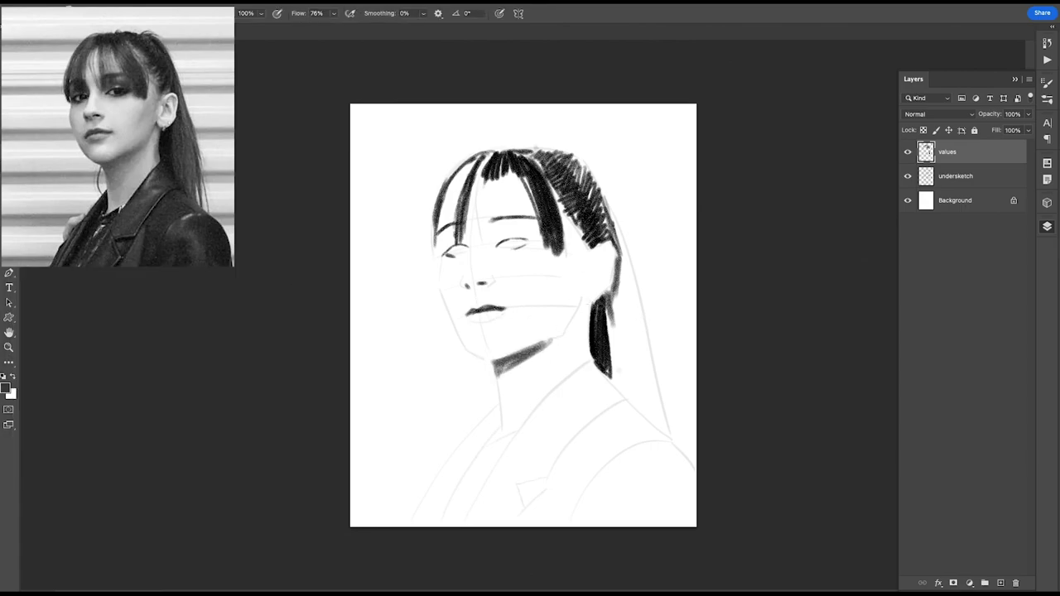
drag(593, 259, 610, 282)
mouse_move(500, 414)
mouse_down()
mouse_move(478, 445)
mouse_move(468, 440)
mouse_move(454, 507)
mouse_up()
drag(466, 283, 493, 285)
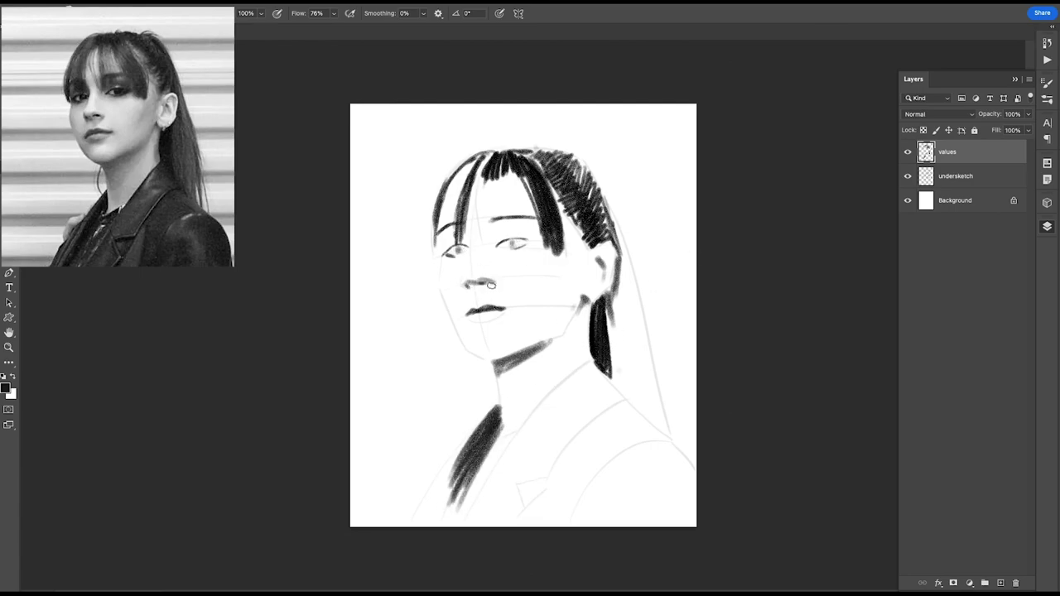
mouse_move(454, 158)
mouse_down()
mouse_move(444, 232)
mouse_move(469, 234)
mouse_up()
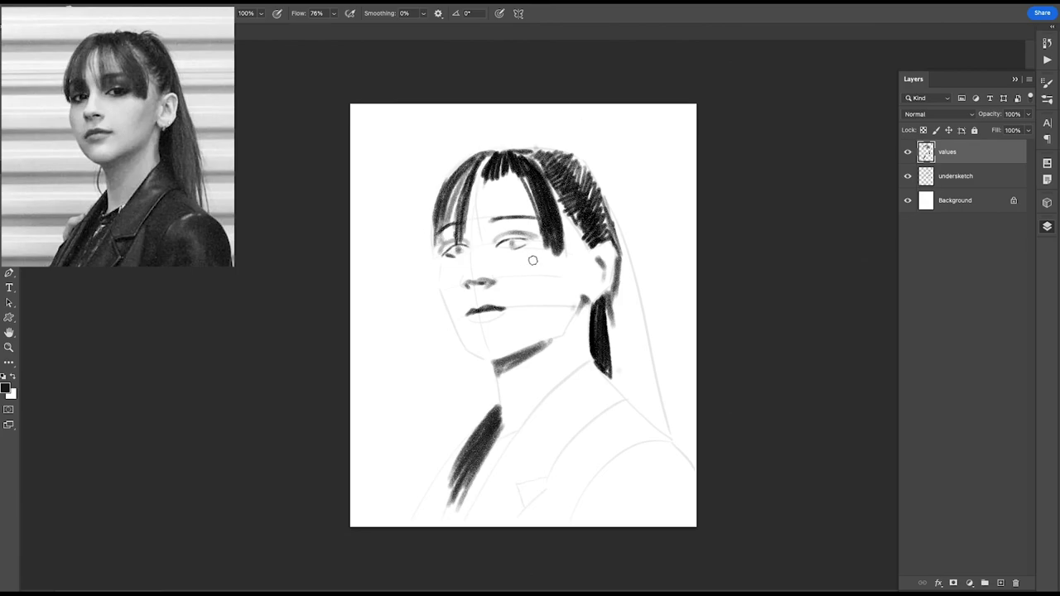
Step: With a larger brush, darken the fringe, crown and the long ponytail strokes
key(bracketright)
mouse_move(487, 174)
mouse_down()
mouse_move(489, 236)
mouse_move(507, 242)
mouse_up()
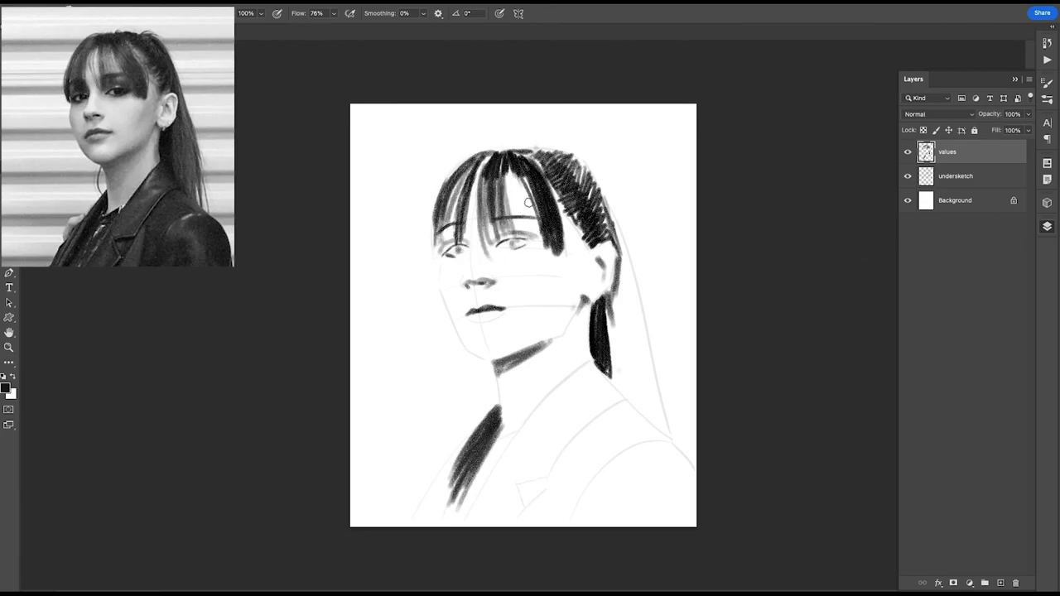
mouse_move(530, 165)
mouse_down()
mouse_move(549, 254)
mouse_move(532, 239)
mouse_up()
drag(586, 179, 567, 245)
mouse_move(579, 148)
mouse_down()
mouse_move(603, 217)
mouse_move(580, 169)
mouse_up()
drag(609, 218, 634, 393)
drag(612, 249, 661, 421)
Step: Mark the collar and lapels and hatch dark shadows on the jacket shoulders
mouse_move(589, 361)
mouse_down()
mouse_move(507, 485)
mouse_move(545, 480)
mouse_move(514, 526)
mouse_up()
mouse_move(555, 518)
mouse_down()
mouse_move(619, 420)
mouse_move(556, 517)
mouse_up()
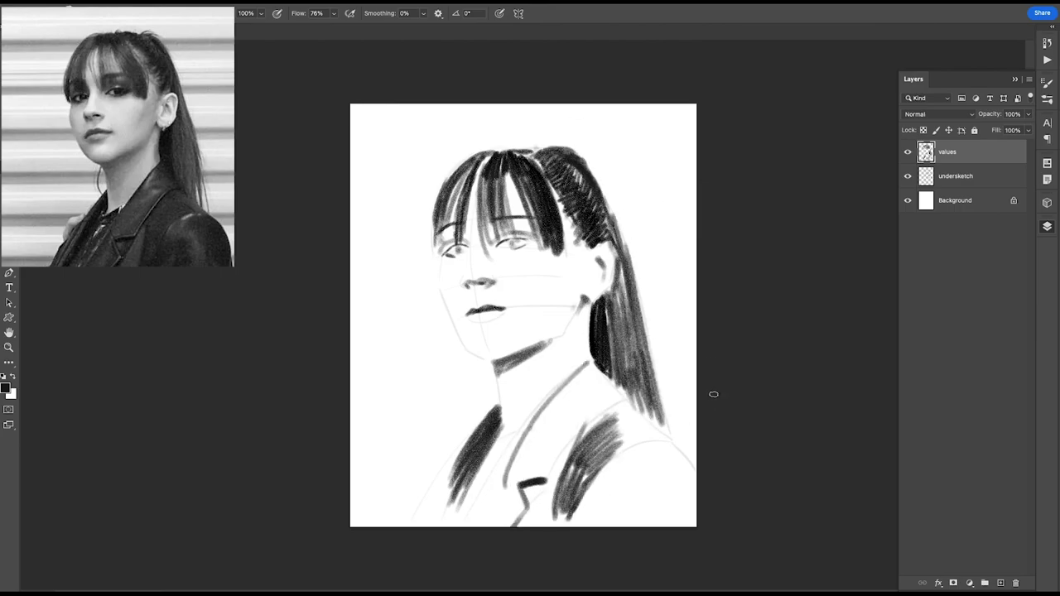
mouse_move(631, 456)
mouse_down()
mouse_move(668, 447)
mouse_move(692, 497)
mouse_move(688, 515)
mouse_up()
drag(673, 469, 693, 530)
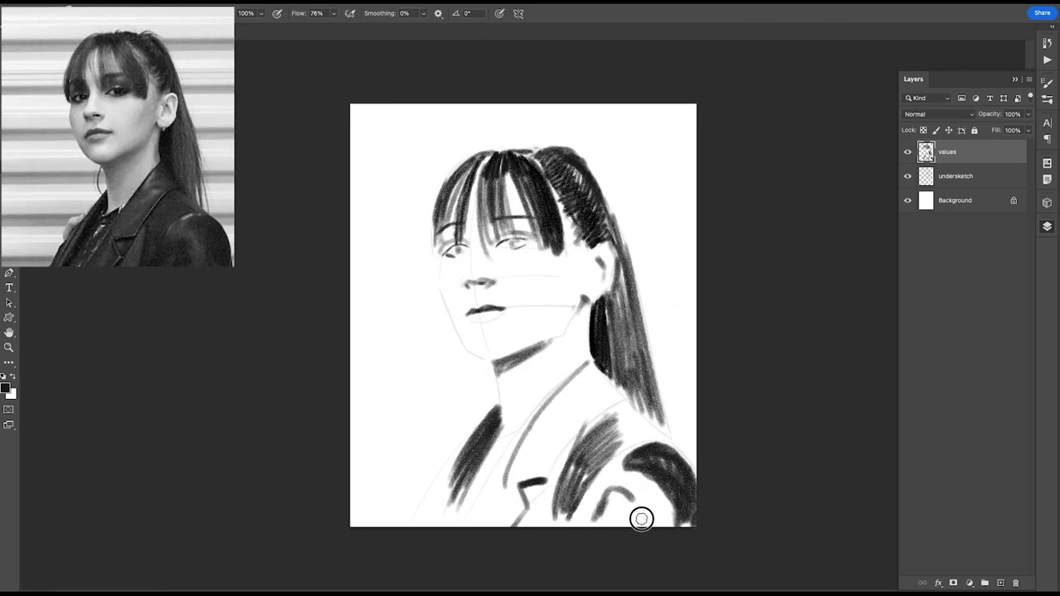
drag(598, 525, 651, 522)
mouse_move(489, 450)
mouse_down()
mouse_move(444, 522)
mouse_move(480, 420)
mouse_move(502, 449)
mouse_move(473, 520)
mouse_up()
mouse_move(588, 364)
mouse_down()
mouse_move(524, 426)
mouse_move(674, 443)
mouse_up()
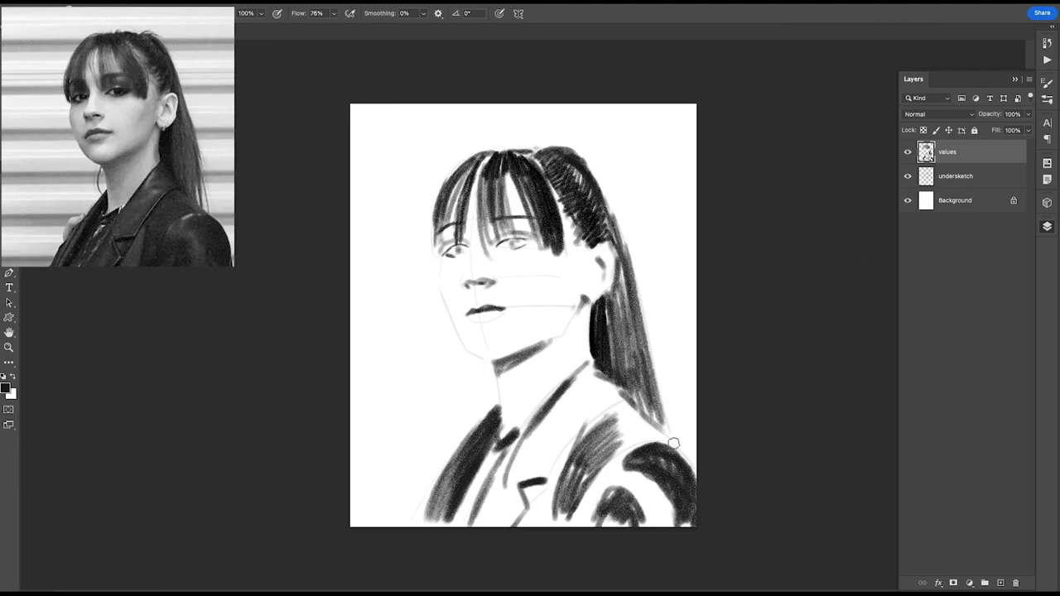
click(5, 387)
click(75, 397)
Step: Shade the neck below the chin, under the lower lip and the left cheek in grey
click(284, 270)
mouse_move(500, 389)
mouse_down()
mouse_move(570, 327)
mouse_move(592, 368)
mouse_up()
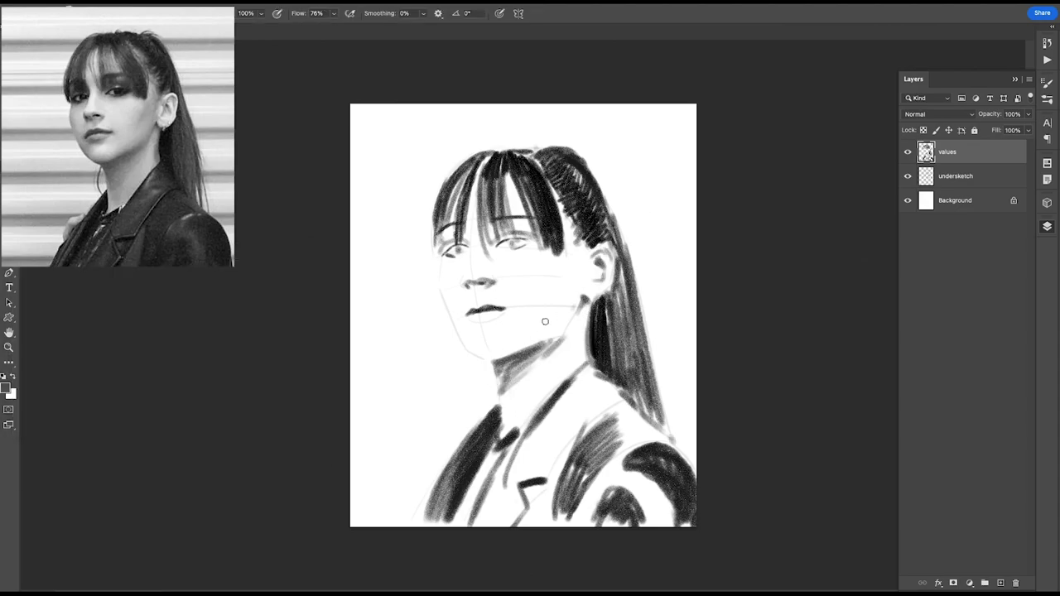
drag(502, 312, 486, 312)
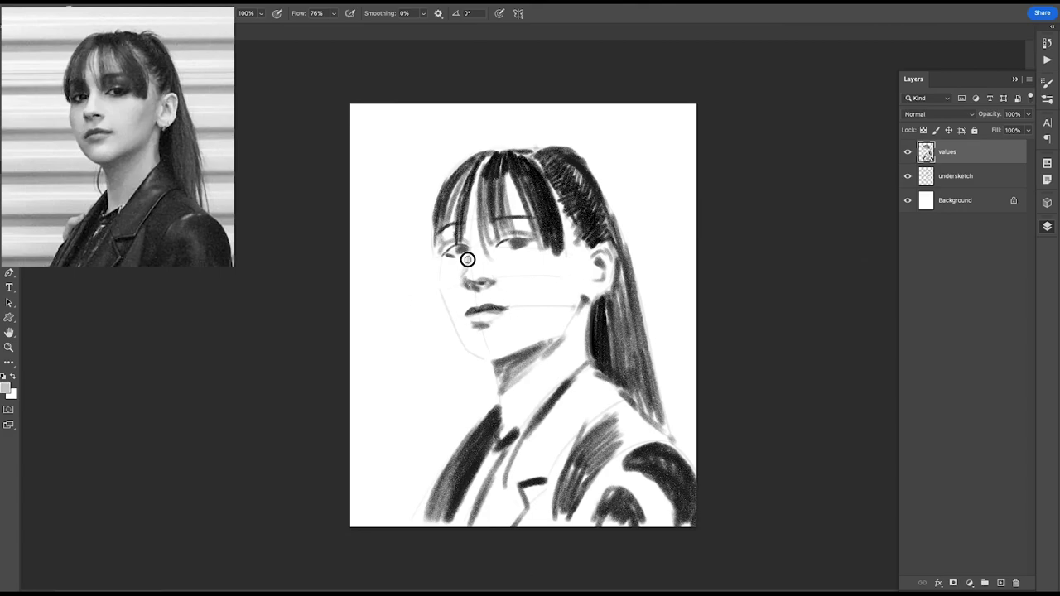
mouse_move(468, 260)
mouse_down()
mouse_move(447, 281)
mouse_move(468, 351)
mouse_up()
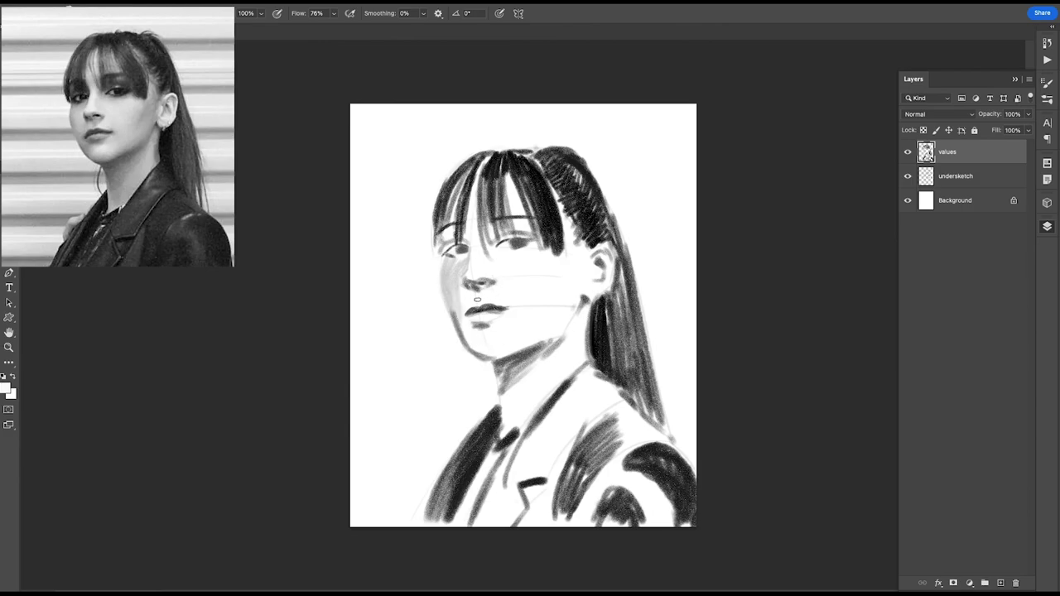
Step: Paint darker grey strands into the bangs
alt+click(490, 285)
mouse_move(502, 170)
mouse_down()
mouse_move(507, 222)
mouse_move(481, 171)
mouse_move(460, 222)
mouse_move(471, 236)
mouse_up()
alt+click(506, 163)
Step: Sample a light grey and shade the right cheek, jawline and neck
alt+click(563, 277)
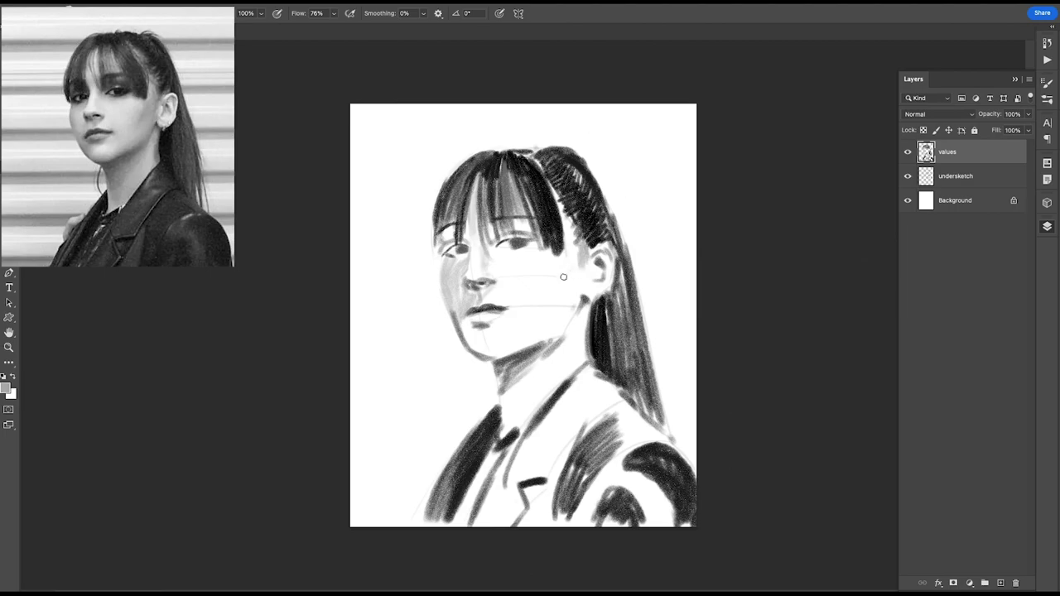
drag(563, 277, 553, 308)
mouse_move(575, 266)
mouse_down()
mouse_move(590, 348)
mouse_move(517, 407)
mouse_move(506, 375)
mouse_up()
mouse_move(512, 419)
mouse_down()
mouse_move(535, 372)
mouse_move(572, 365)
mouse_move(540, 362)
mouse_move(547, 377)
mouse_move(539, 301)
mouse_move(501, 339)
mouse_up()
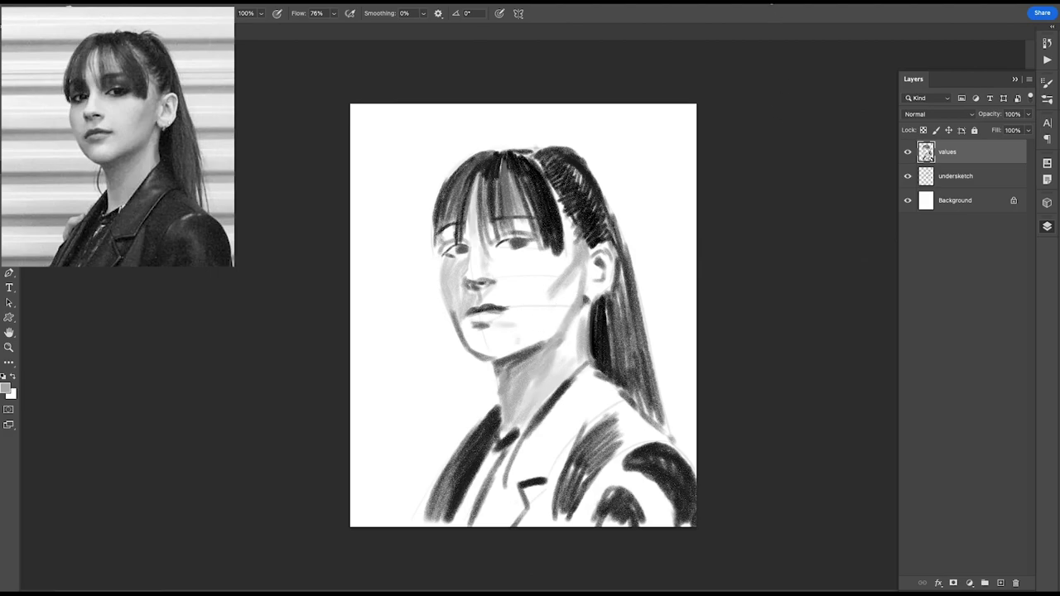
alt+click(540, 212)
Step: Fill the bangs with dark strokes and lightly repaint the ear
mouse_move(509, 153)
mouse_down()
mouse_move(522, 241)
mouse_move(537, 253)
mouse_up()
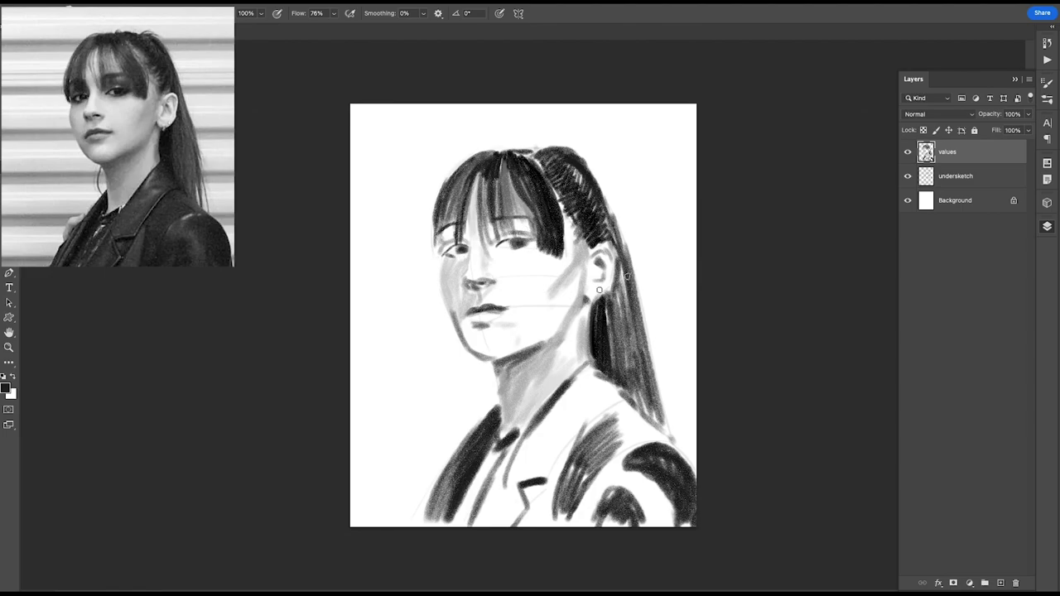
alt+click(596, 298)
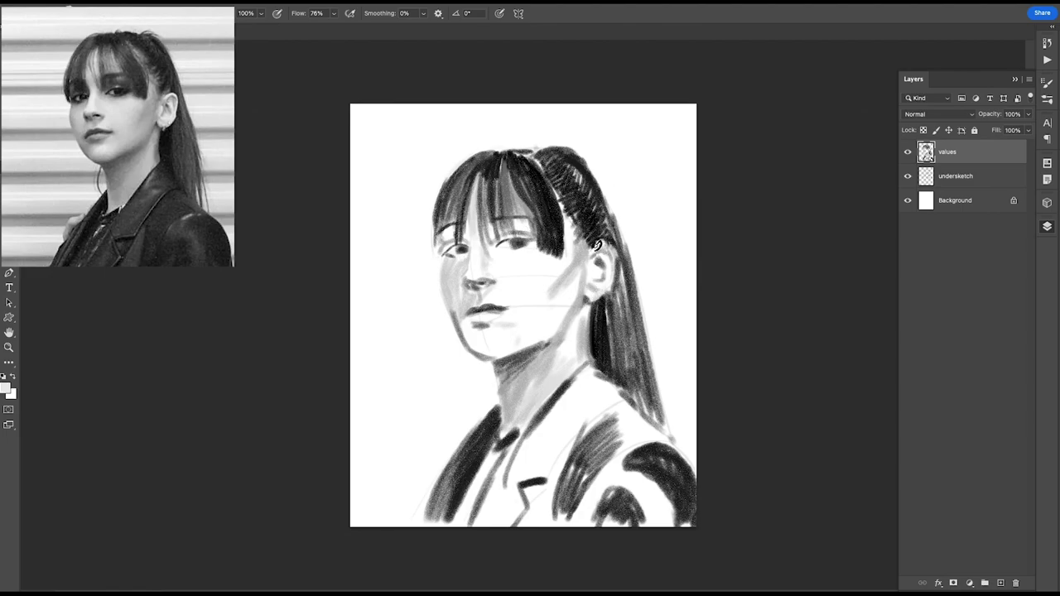
drag(613, 282, 588, 251)
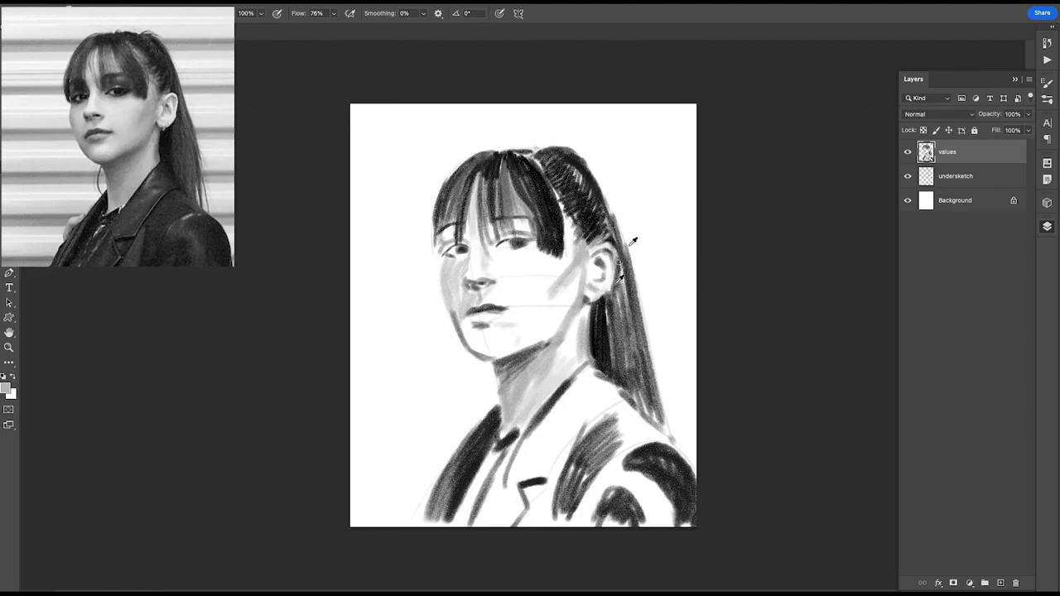
alt+click(617, 265)
Step: Darken the left bangs beside the eye and add lighter strands above it
alt+click(456, 247)
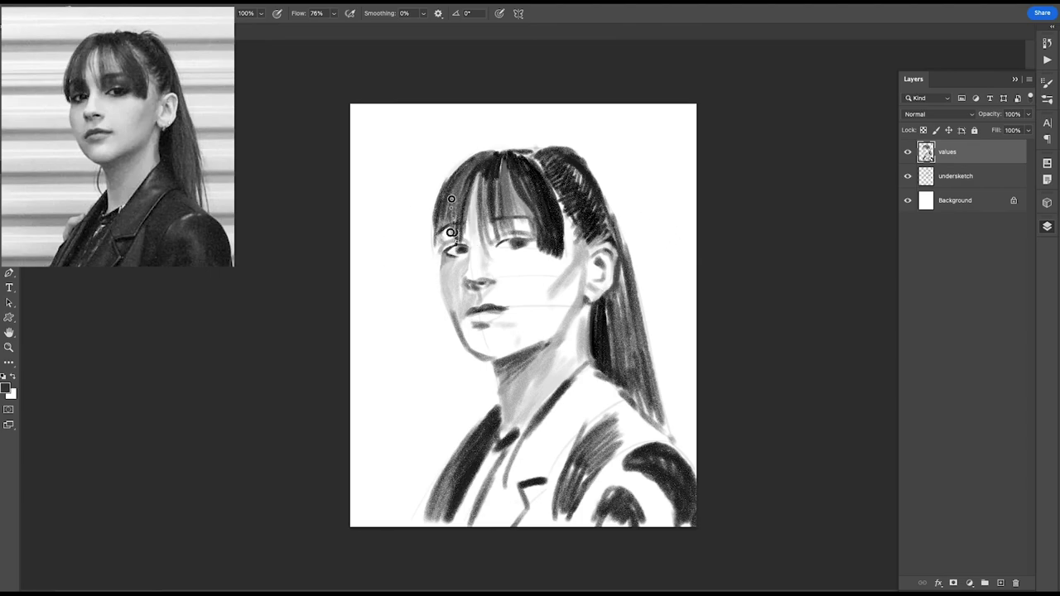
drag(457, 199, 451, 245)
drag(472, 173, 451, 242)
mouse_move(438, 204)
mouse_down()
mouse_move(444, 254)
mouse_move(443, 218)
mouse_move(490, 248)
mouse_up()
alt+click(443, 254)
alt+click(480, 207)
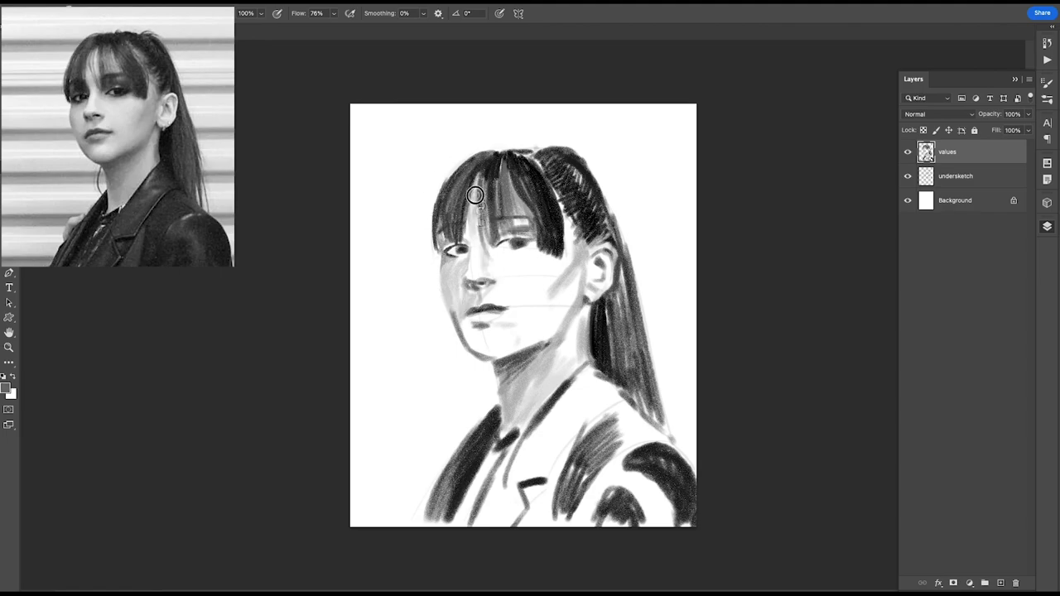
drag(491, 179, 478, 237)
mouse_move(493, 159)
mouse_down()
mouse_move(482, 199)
mouse_move(532, 219)
mouse_up()
alt+click(513, 203)
Step: Sample facial skin tones and paint a shadow under the jawline
alt+click(469, 288)
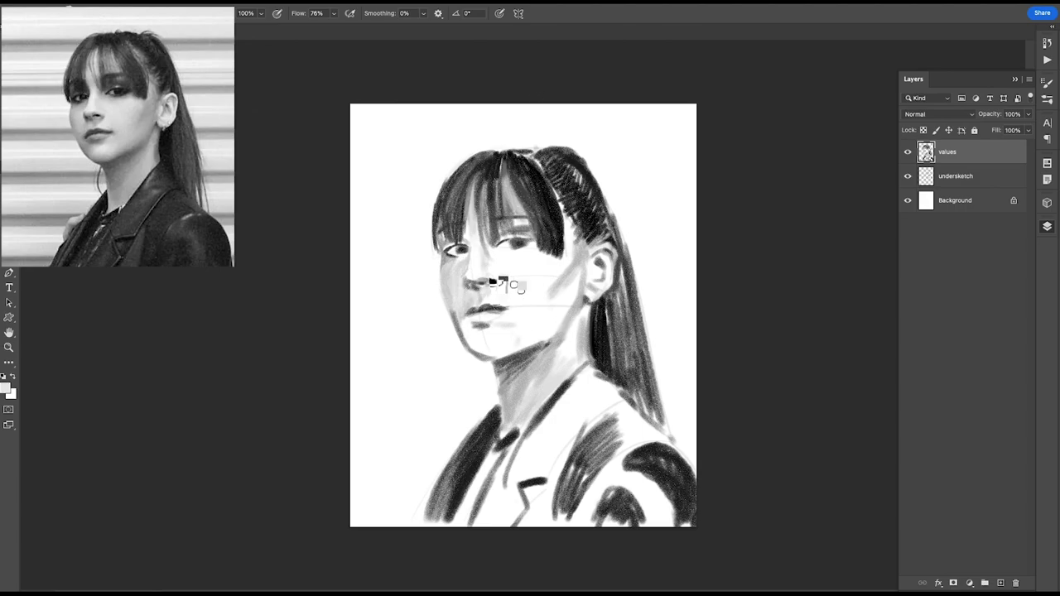
alt+click(514, 312)
alt+click(483, 303)
alt+click(447, 315)
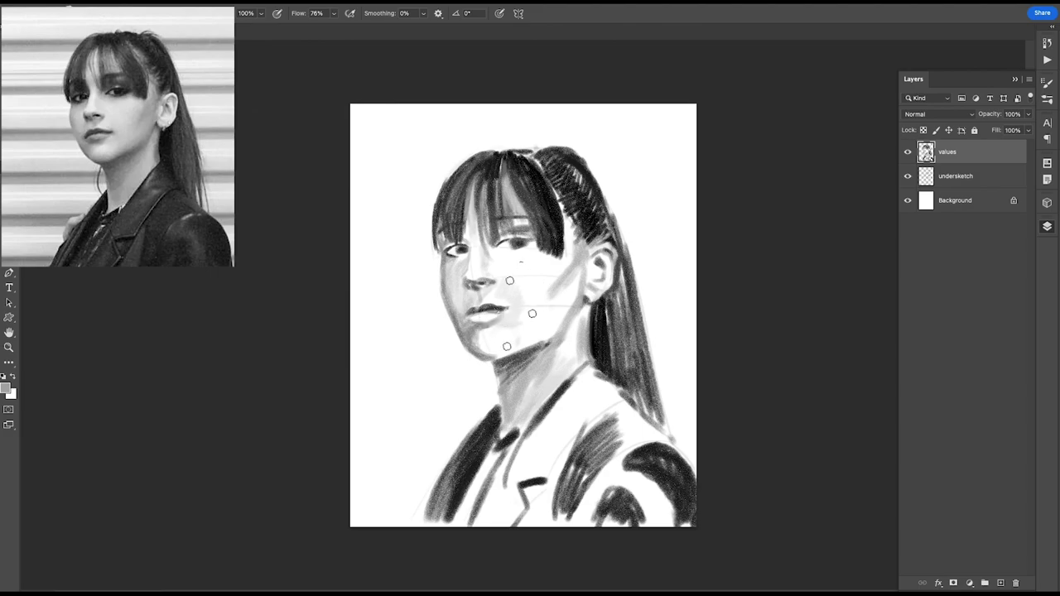
drag(547, 345, 493, 359)
alt+click(560, 315)
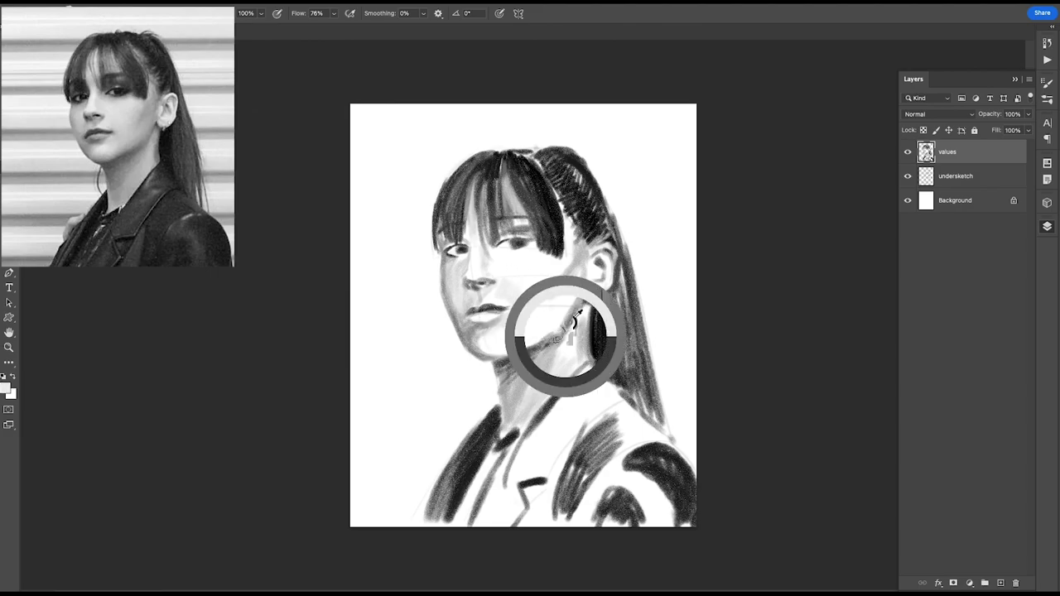
alt+click(506, 325)
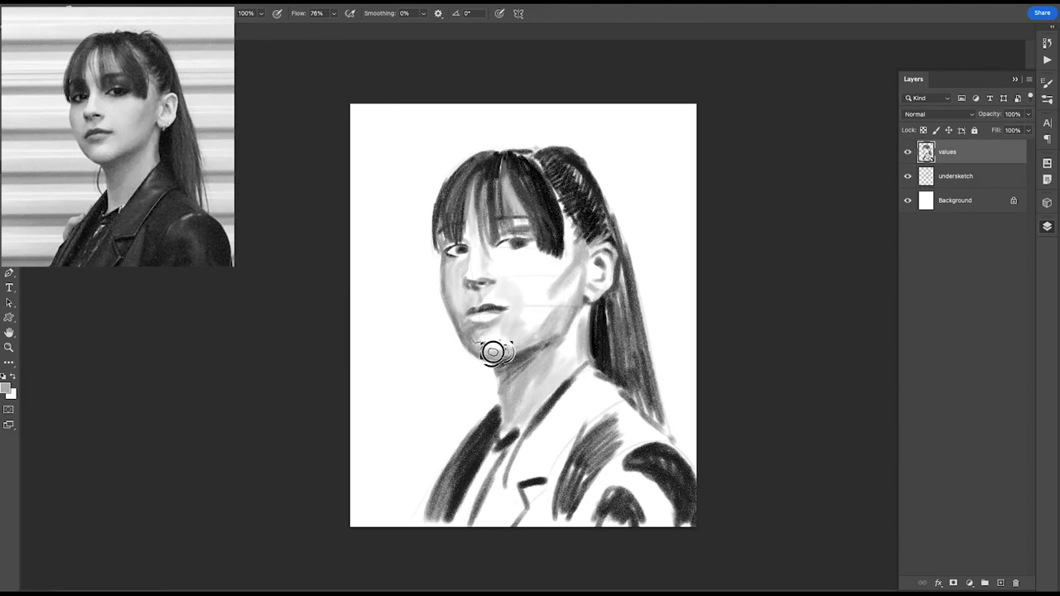
alt+click(513, 252)
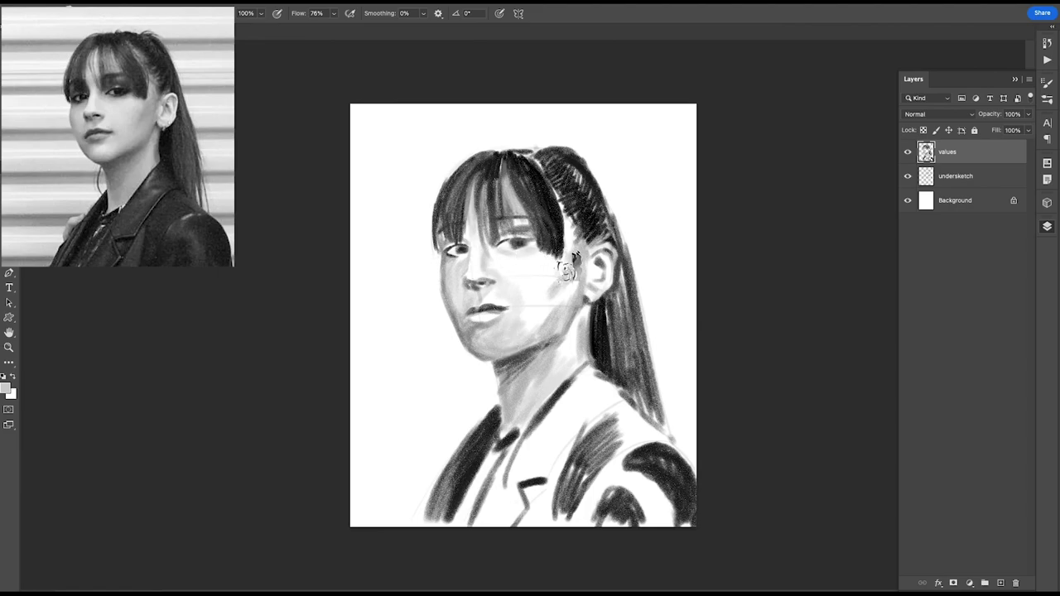
alt+click(569, 344)
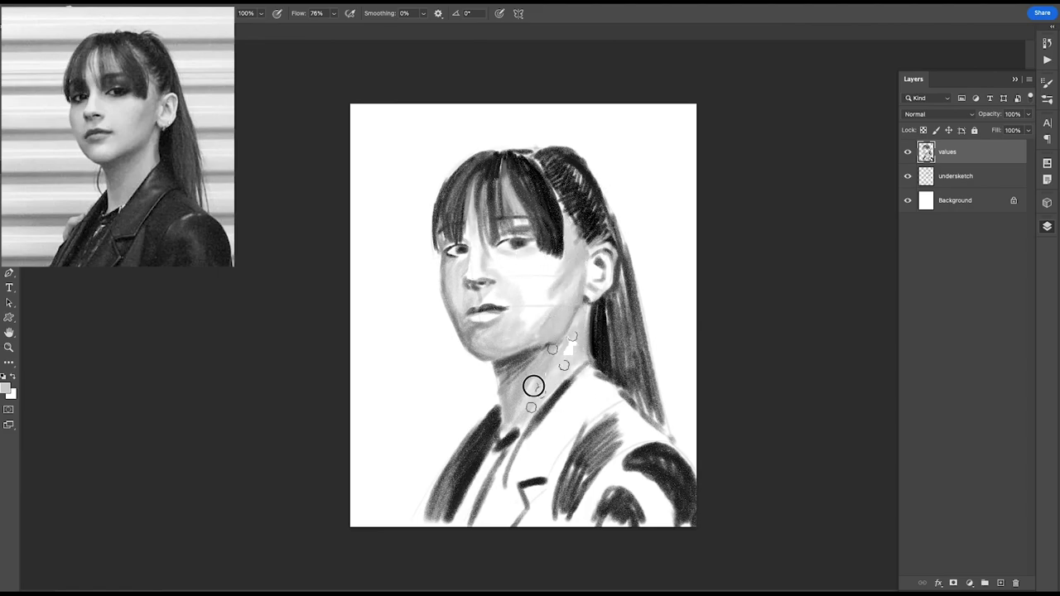
Step: Fill the jacket lapels, shoulder and lower-left jacket with dark grey strokes
alt+click(549, 454)
drag(584, 411, 540, 464)
mouse_move(547, 389)
mouse_down()
mouse_move(588, 445)
mouse_move(614, 431)
mouse_move(597, 433)
mouse_move(585, 486)
mouse_move(634, 490)
mouse_move(613, 497)
mouse_up()
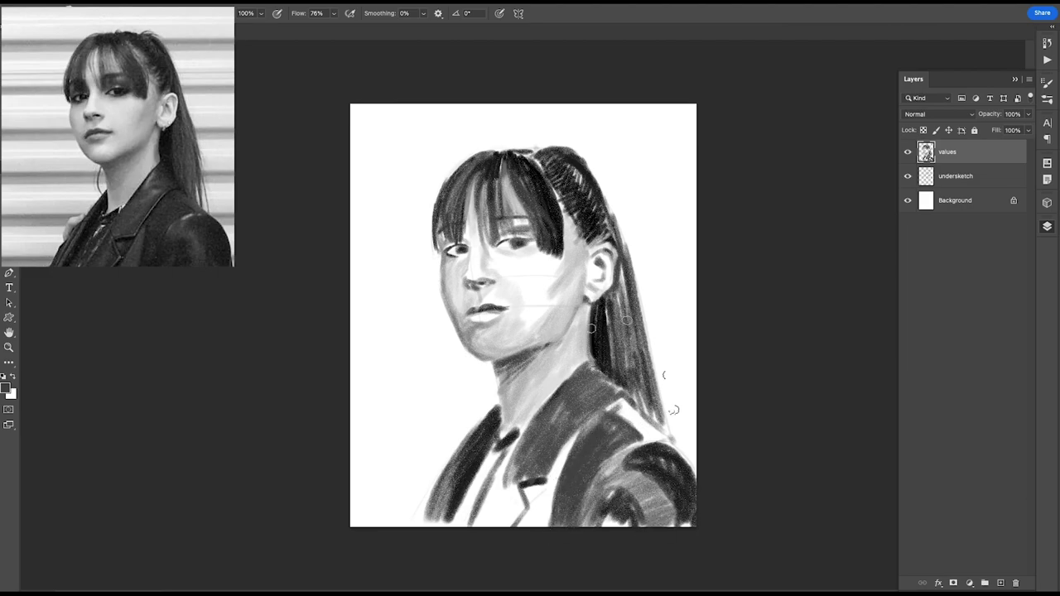
alt+click(675, 410)
drag(613, 406, 644, 435)
drag(597, 389, 547, 489)
alt+click(542, 488)
mouse_move(563, 439)
mouse_down()
mouse_move(518, 547)
mouse_move(480, 517)
mouse_up()
drag(531, 431, 480, 522)
mouse_move(497, 447)
mouse_down()
mouse_move(447, 518)
mouse_move(464, 534)
mouse_up()
Step: Paint out the earring in light grey and darken the hair behind the ear and bangs
alt+click(459, 281)
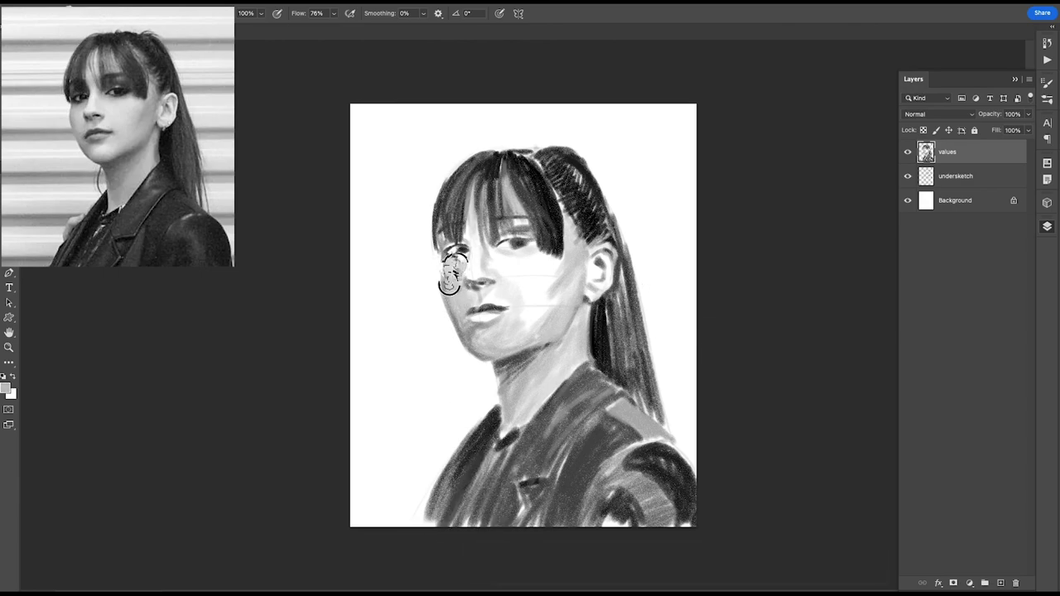
drag(601, 267, 593, 303)
alt+click(592, 291)
alt+click(617, 252)
mouse_move(617, 253)
mouse_down()
mouse_move(596, 245)
mouse_move(571, 166)
mouse_move(464, 157)
mouse_move(535, 152)
mouse_move(500, 214)
mouse_up()
drag(472, 164, 491, 224)
alt+click(497, 178)
mouse_move(563, 207)
mouse_down()
mouse_move(522, 149)
mouse_move(607, 248)
mouse_up()
alt+click(527, 159)
alt+click(556, 300)
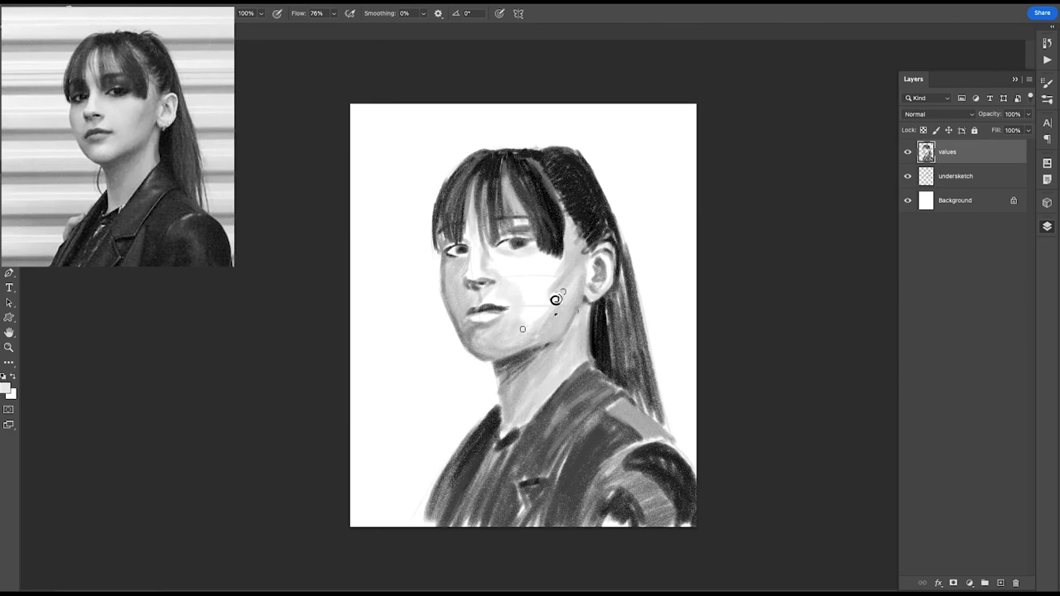
Step: Zoom in and line the right eye's upper and lower lids and left cheek edge in black
alt+click(599, 265)
scroll(606, 273, up, 3)
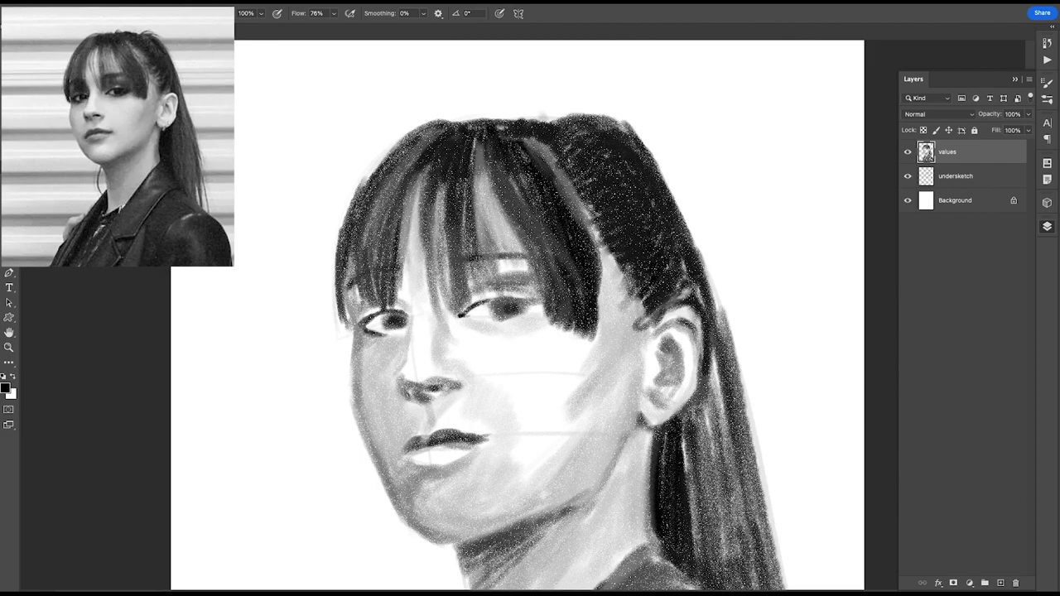
drag(481, 320, 518, 315)
mouse_move(465, 308)
mouse_down()
mouse_move(517, 296)
mouse_move(506, 313)
mouse_move(541, 298)
mouse_up()
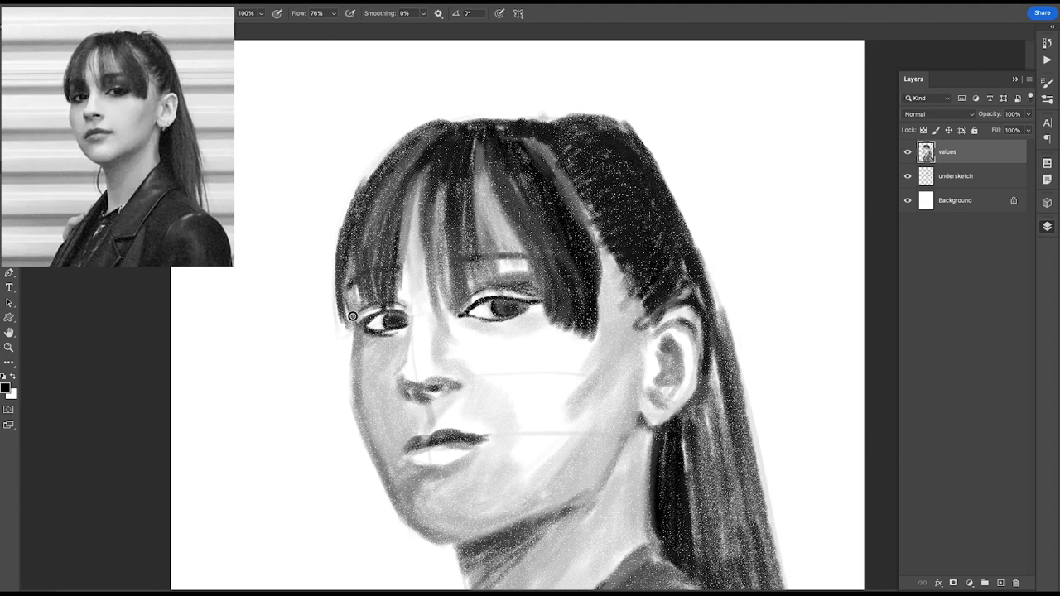
drag(358, 328, 350, 399)
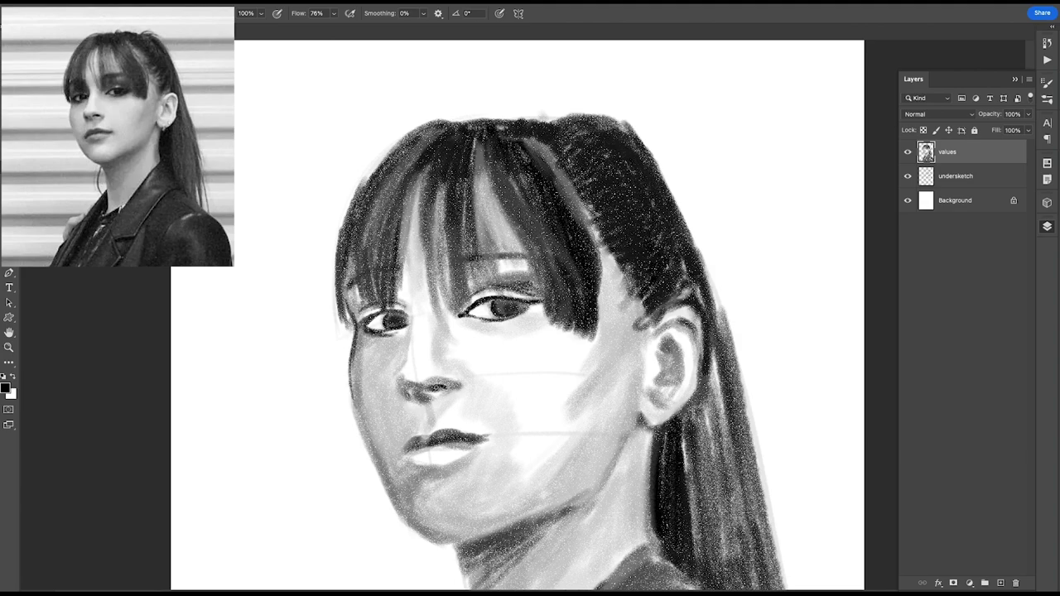
Step: With a larger brush, shade the lower lip in grey and sample near-black from the lips
alt+click(420, 462)
key(bracketright)
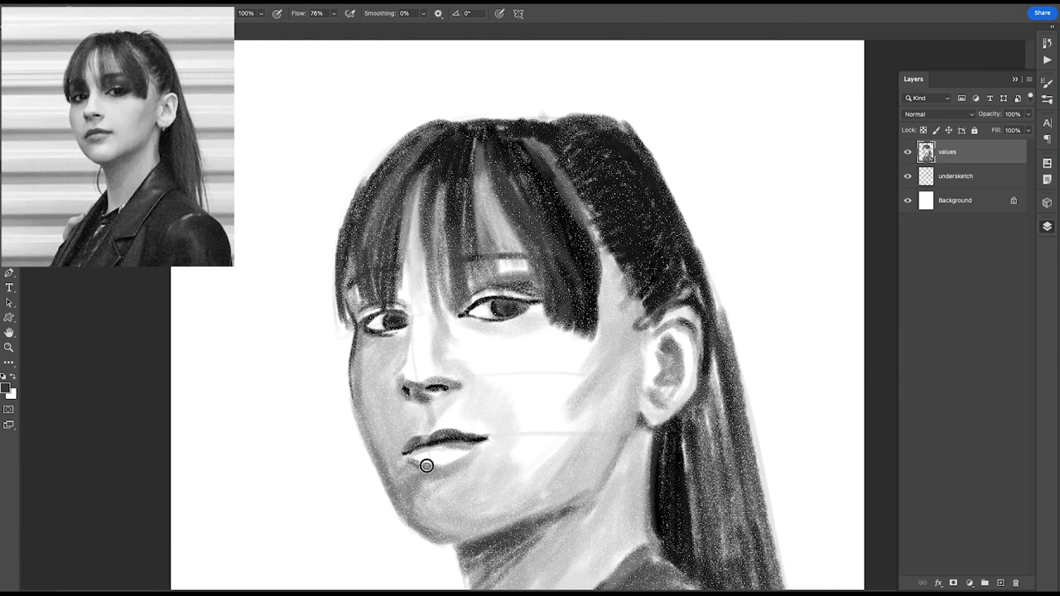
alt+click(437, 461)
drag(437, 462, 419, 462)
alt+click(416, 457)
alt+click(438, 443)
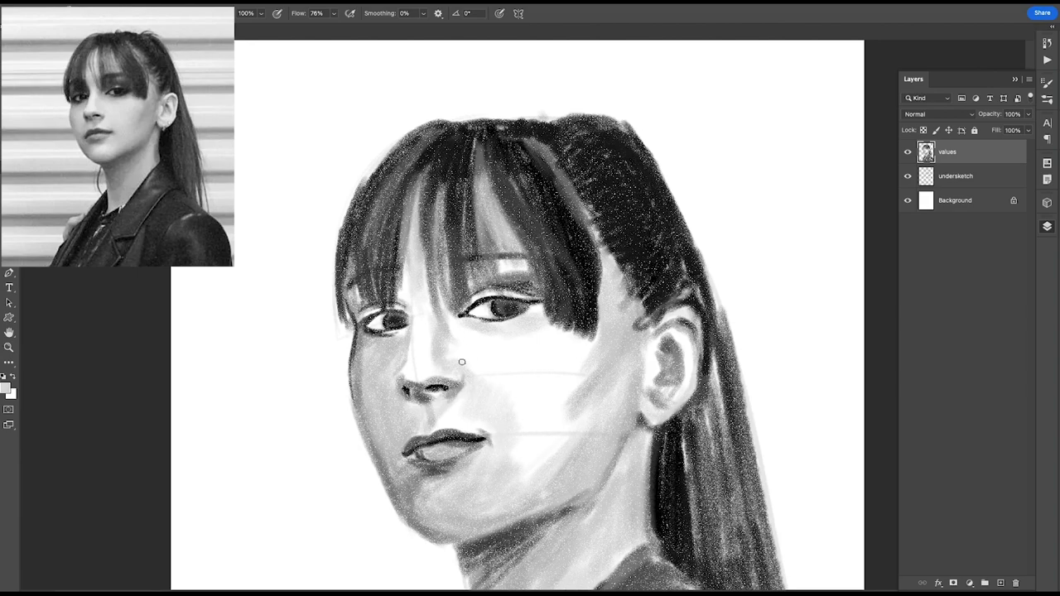
Step: Fade the undersketch to 0% and paint over the nose ring with skin tone
alt+click(417, 390)
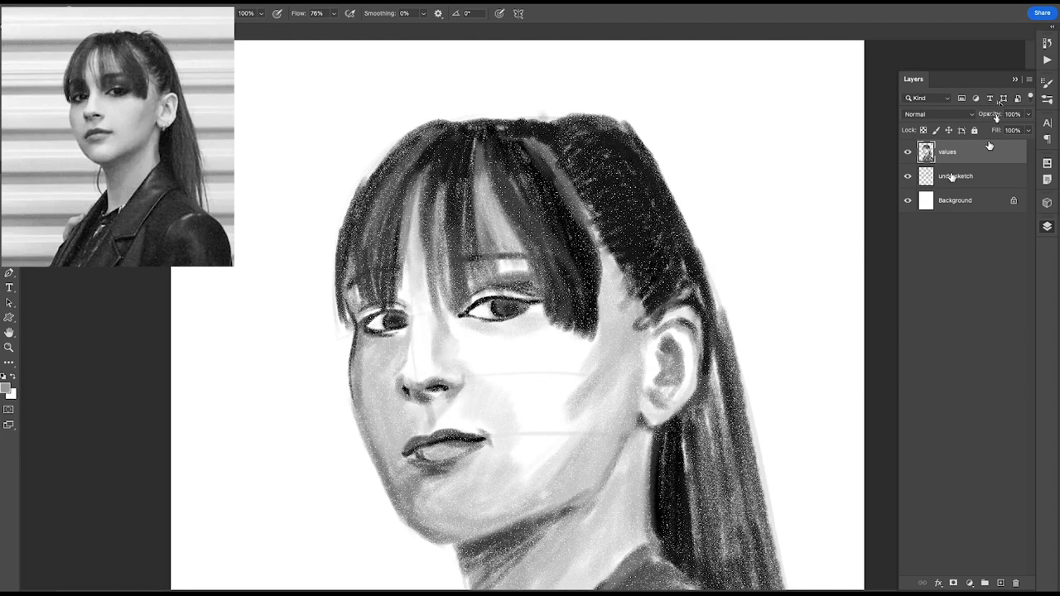
key(alt+bracketleft)
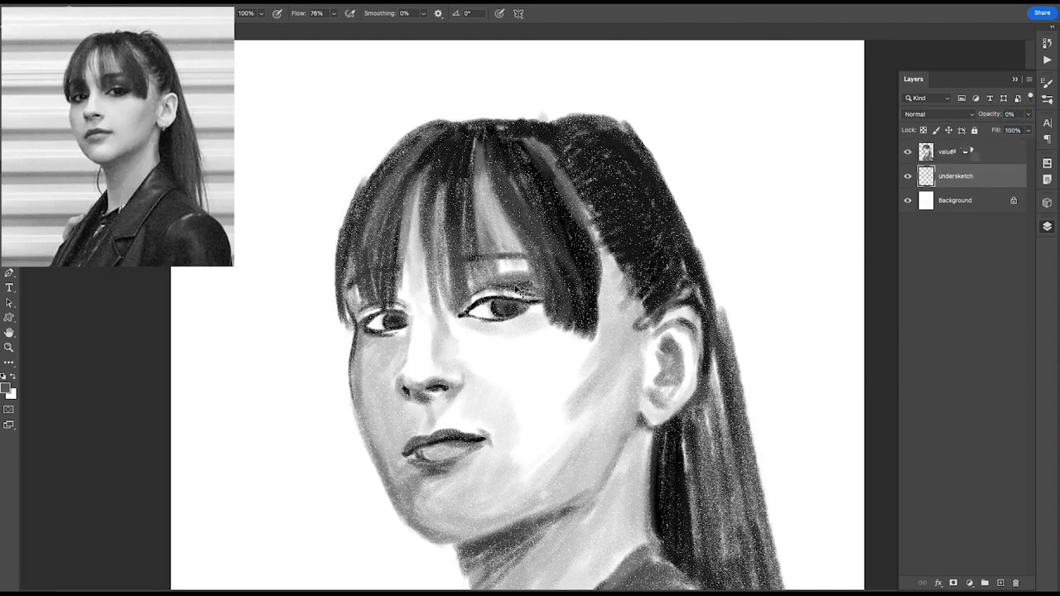
click(968, 153)
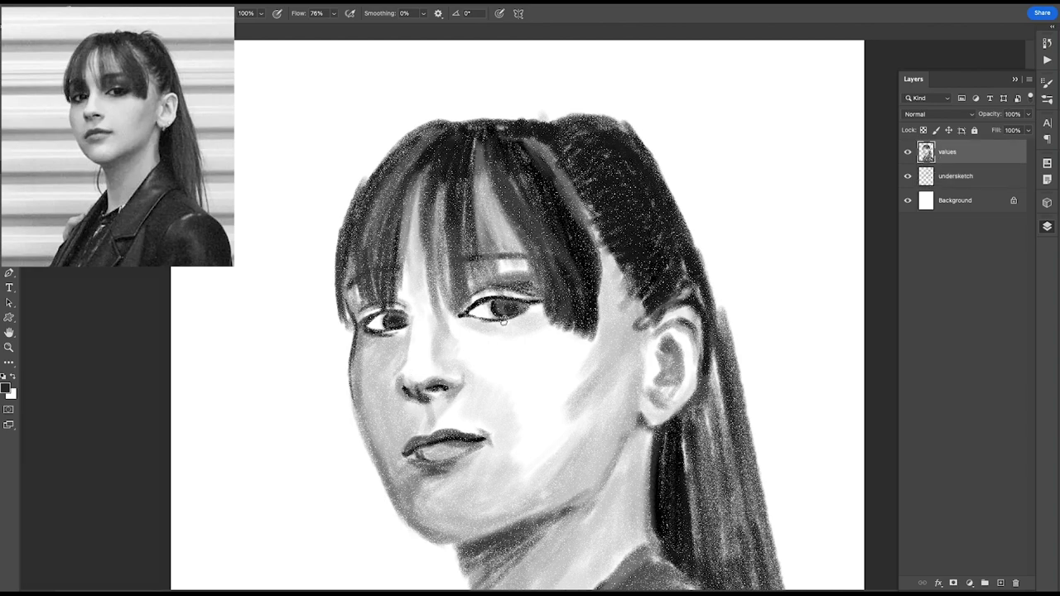
alt+click(447, 398)
drag(418, 388, 436, 391)
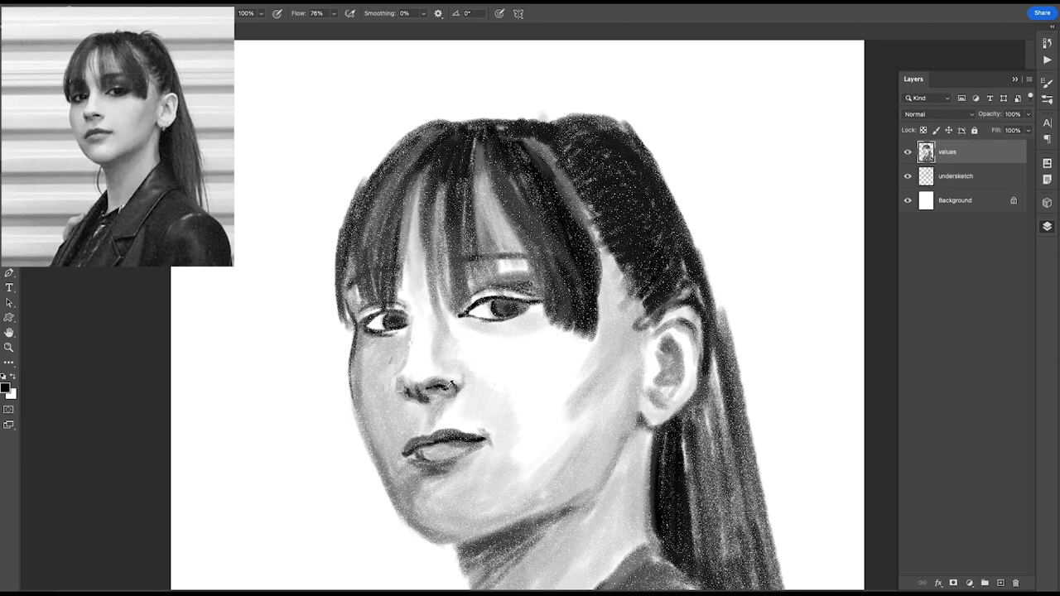
Step: Lighten the right cheek beneath the eye with light grey
alt+click(454, 377)
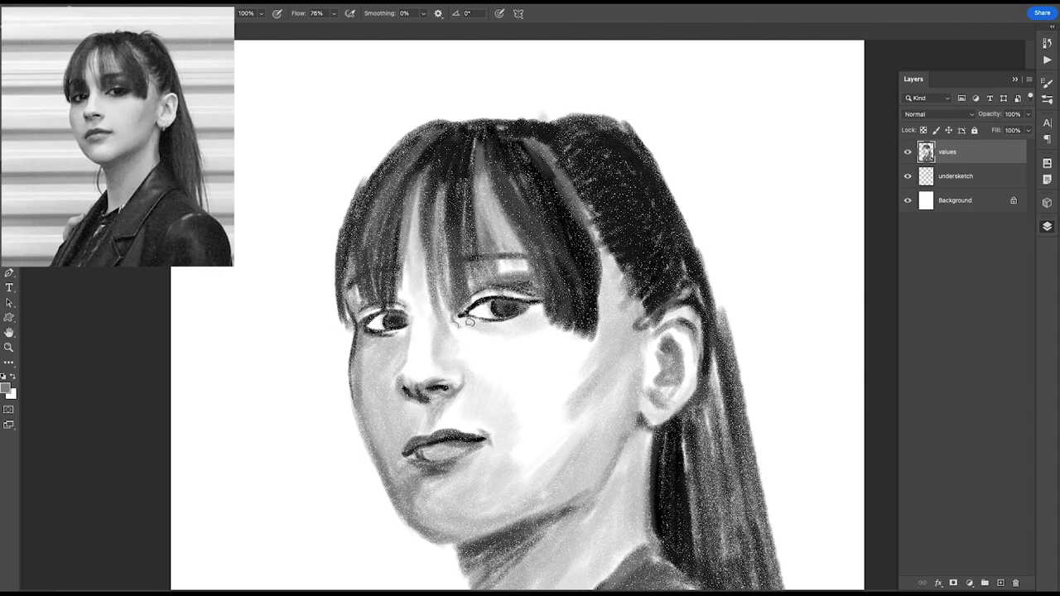
alt+click(581, 386)
drag(554, 339, 534, 315)
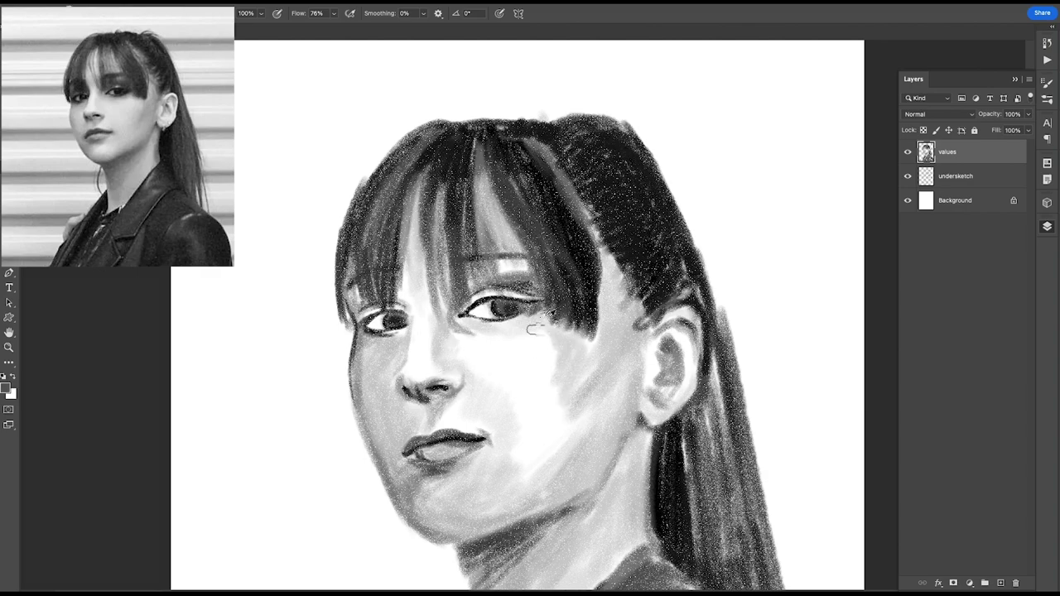
mouse_move(575, 429)
mouse_down()
mouse_move(544, 354)
mouse_move(497, 437)
mouse_up()
Step: Blend the jaw and neck shadow under the chin, then zoom out to the whole portrait
alt+click(443, 546)
mouse_move(561, 485)
mouse_down()
mouse_move(450, 550)
mouse_move(414, 516)
mouse_move(355, 379)
mouse_up()
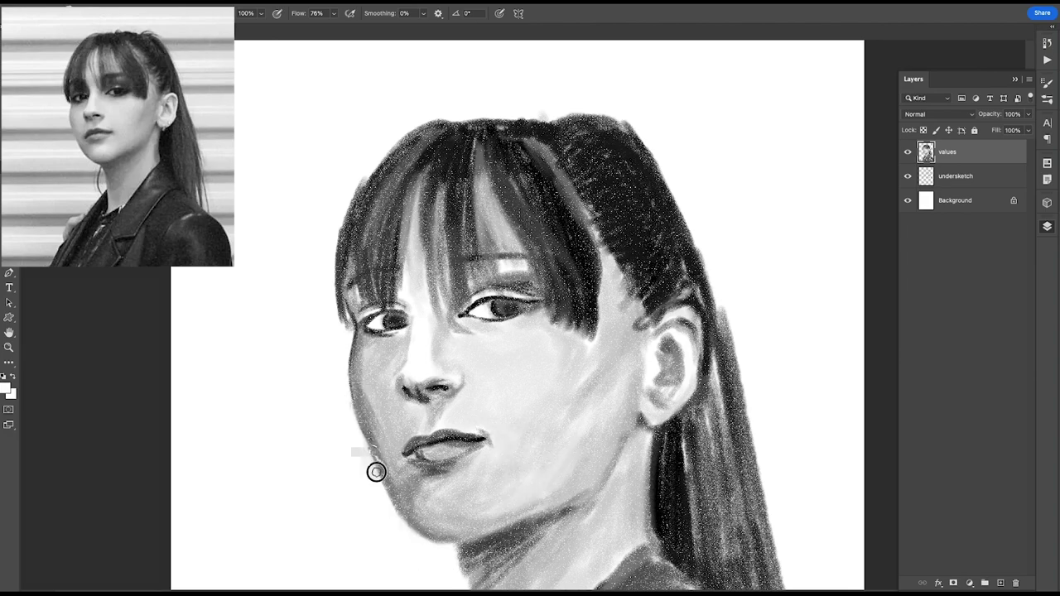
key(ctrl+minus)
key(ctrl+minus)
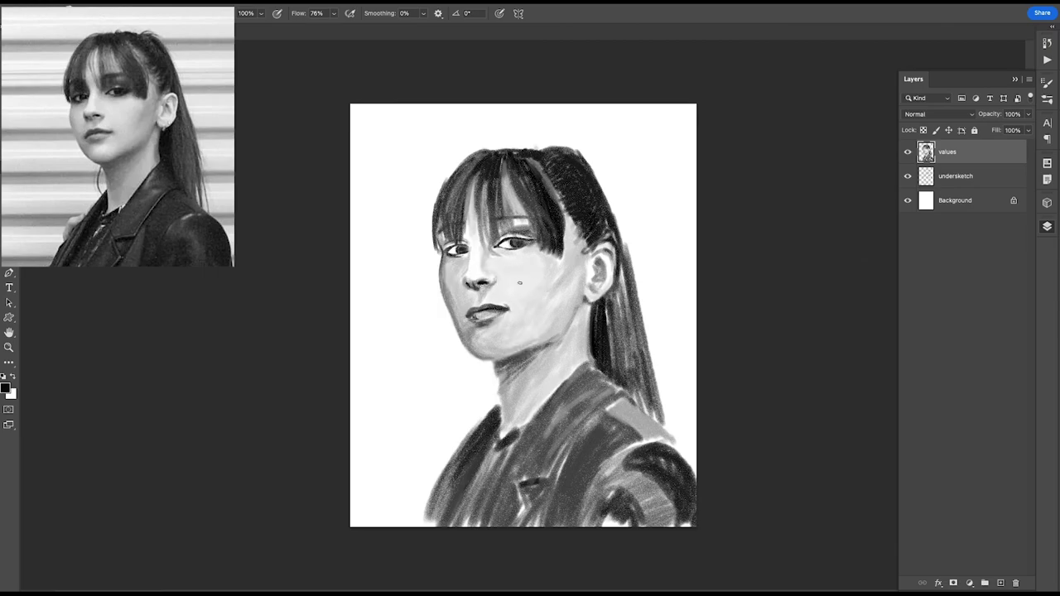
Step: Paint light grey streaks into the bangs and repaint the cheek and jaw shading below the ear
alt+click(472, 283)
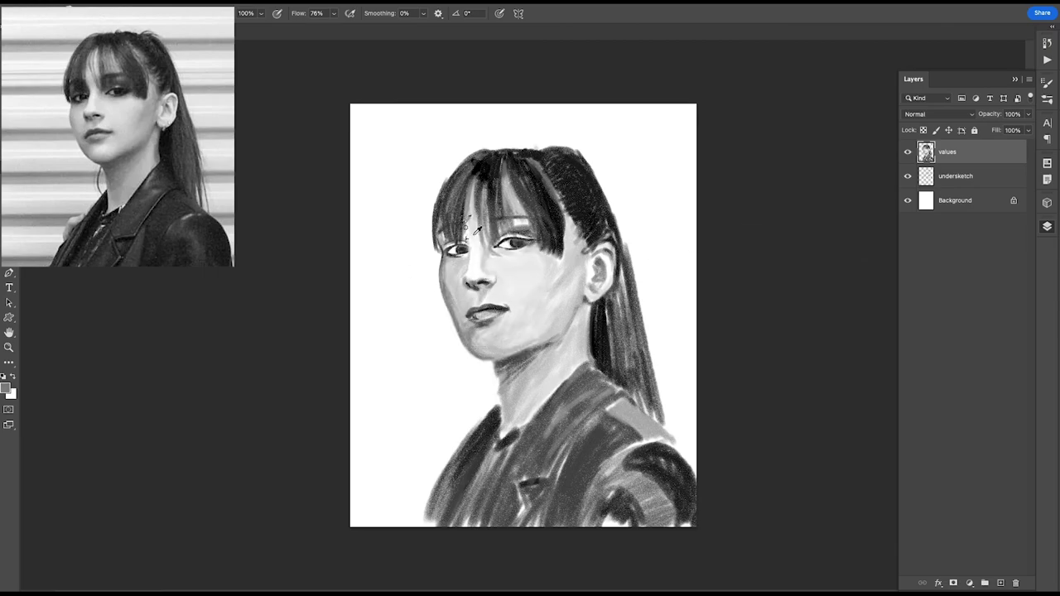
drag(479, 166, 488, 195)
drag(483, 245, 481, 176)
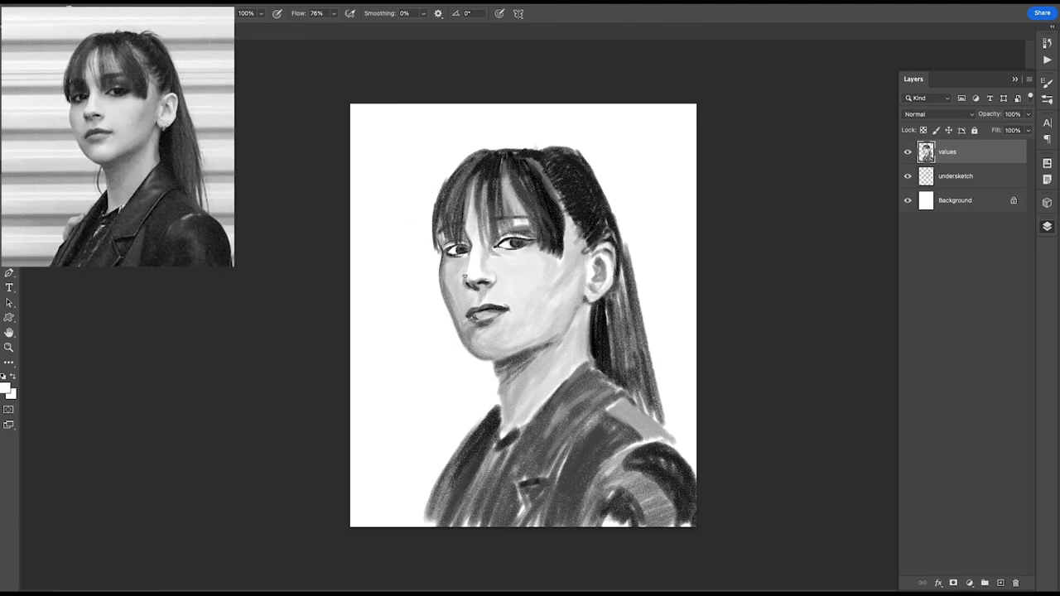
alt+click(471, 269)
drag(572, 281, 551, 327)
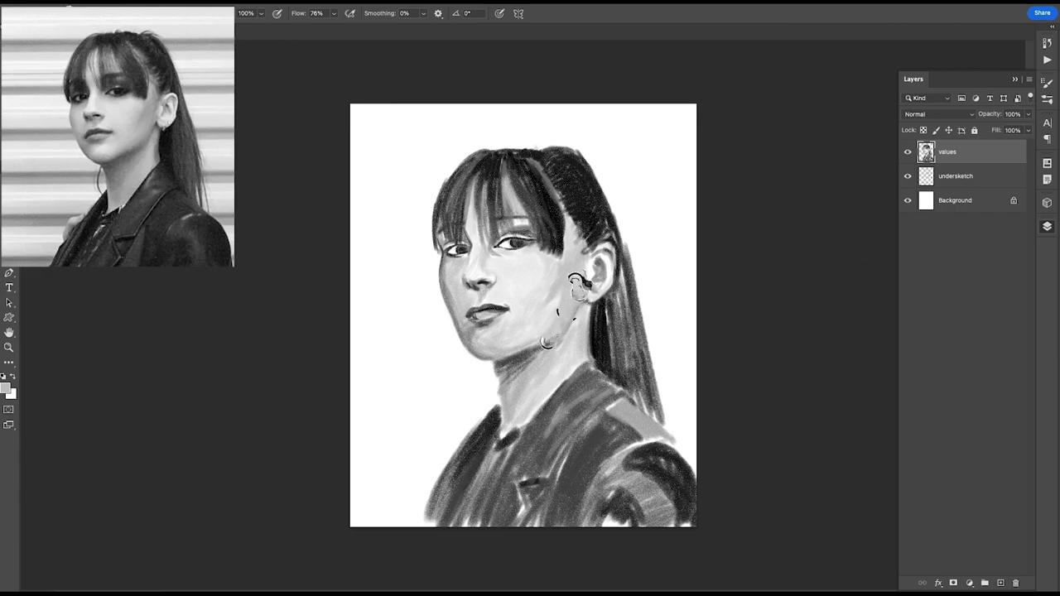
alt+click(506, 357)
Step: Darken the neck shadow under the chin and paint over the earring marks on the neck
alt+click(550, 313)
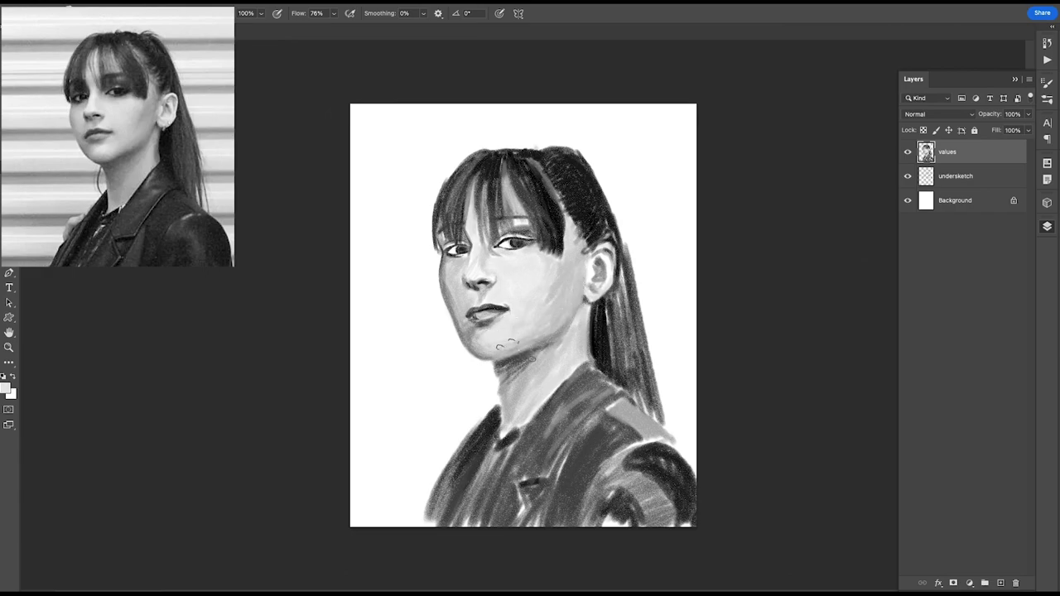
alt+click(467, 343)
drag(501, 369, 551, 348)
alt+click(543, 351)
alt+click(567, 329)
alt+click(572, 303)
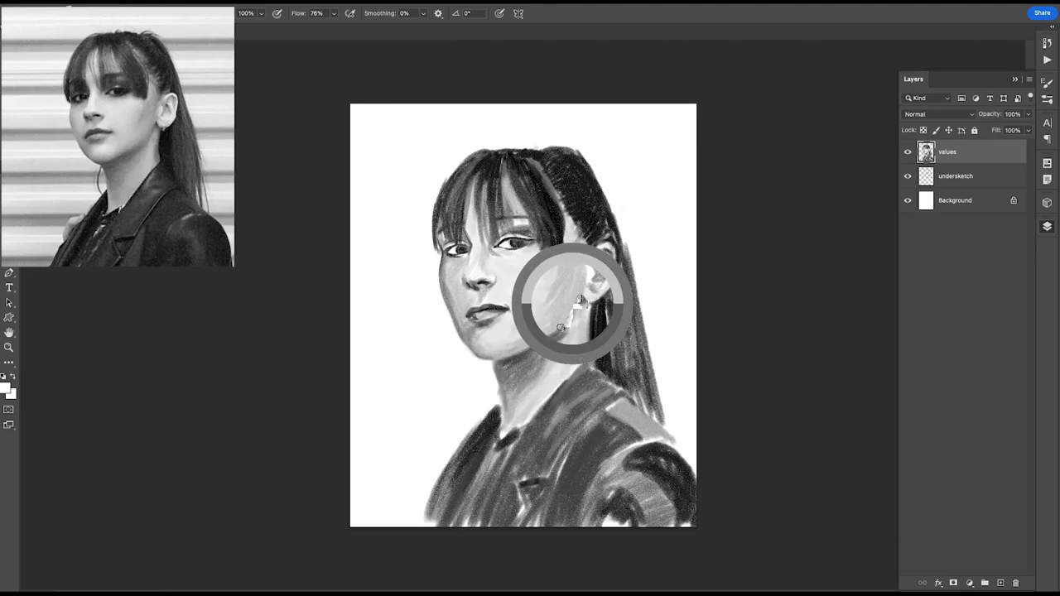
drag(597, 282, 580, 364)
alt+click(517, 157)
Step: Darken the lower jacket and top of the hair, and repaint below the ear and the lapel
mouse_move(447, 522)
mouse_down()
mouse_move(425, 497)
mouse_move(456, 473)
mouse_up()
mouse_move(590, 158)
mouse_down()
mouse_move(538, 146)
mouse_move(572, 168)
mouse_up()
alt+click(609, 302)
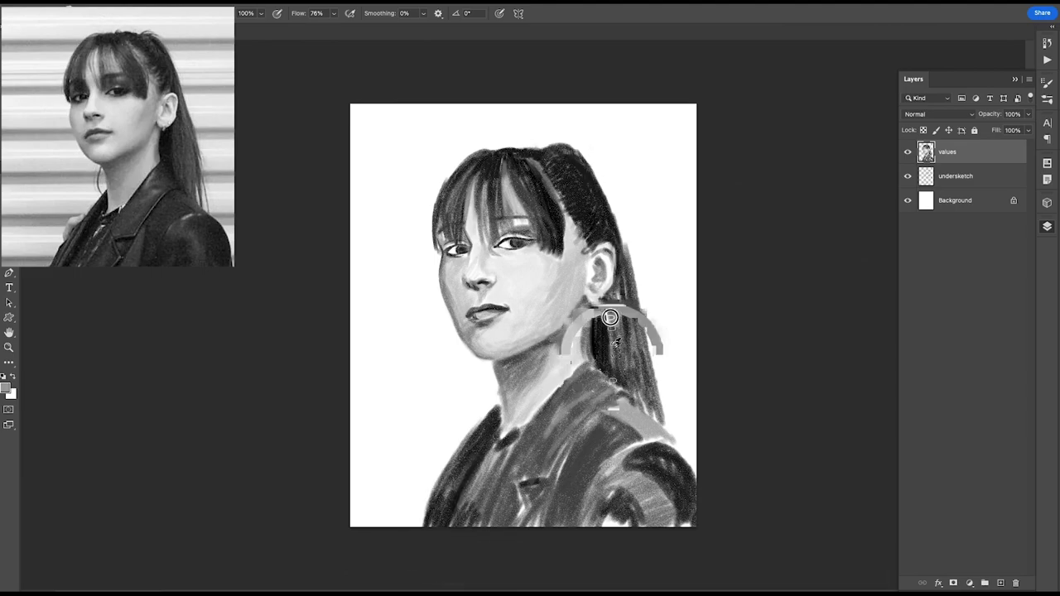
alt+click(599, 336)
drag(597, 298, 584, 369)
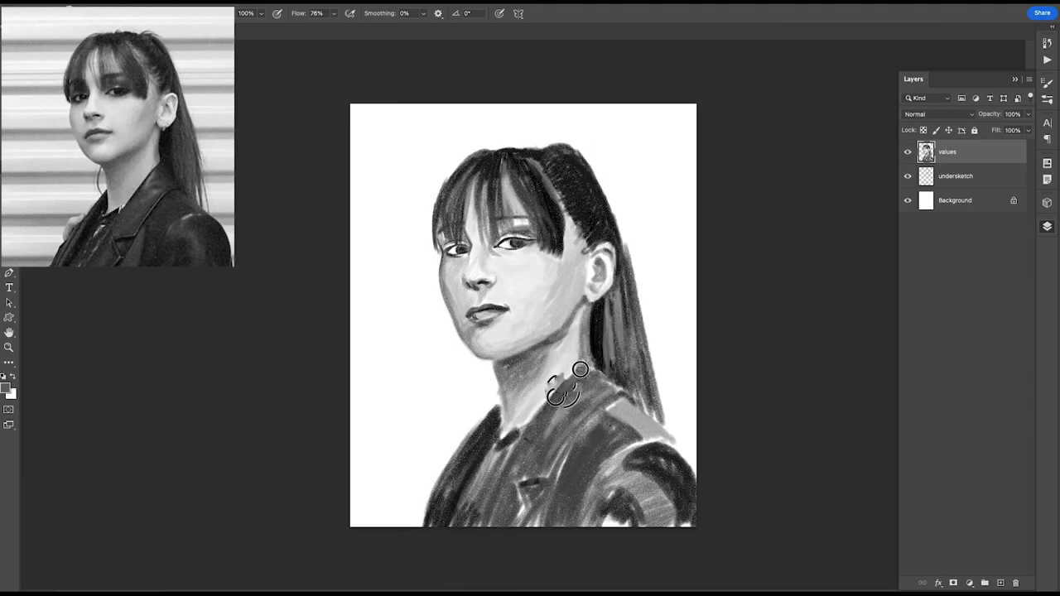
drag(512, 473, 535, 497)
alt+click(489, 372)
alt+click(500, 363)
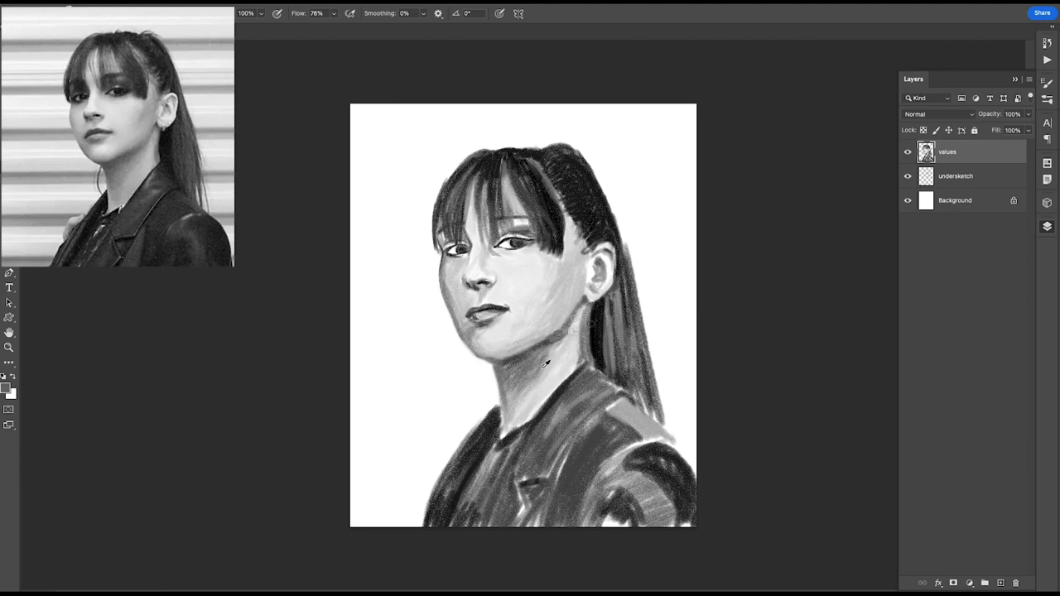
Step: Flip the canvas, nudge the mouth area with Liquify to fix proportions, and apply it
click(285, 90)
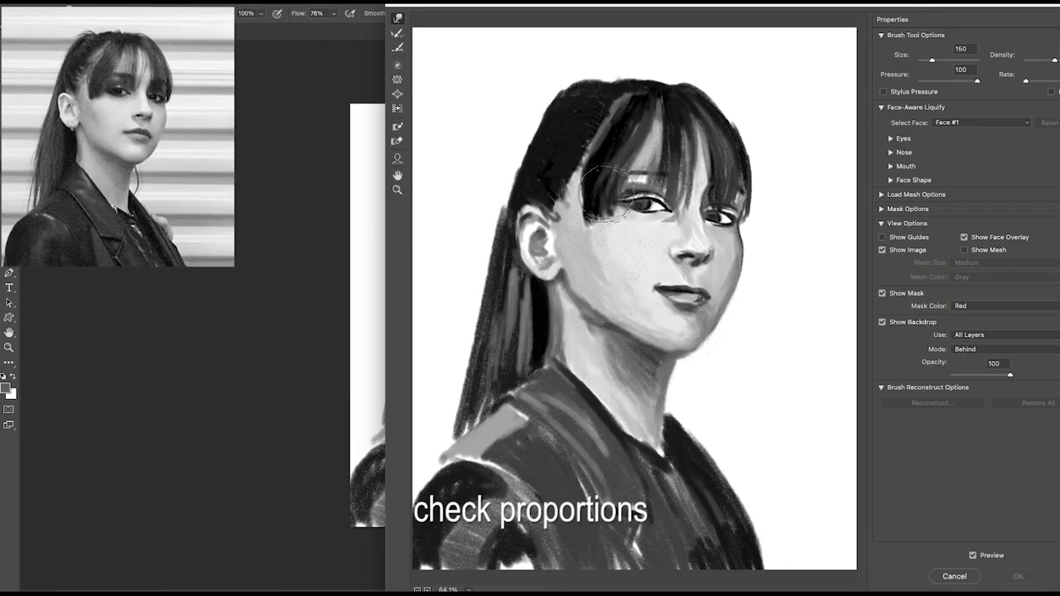
drag(687, 302, 687, 296)
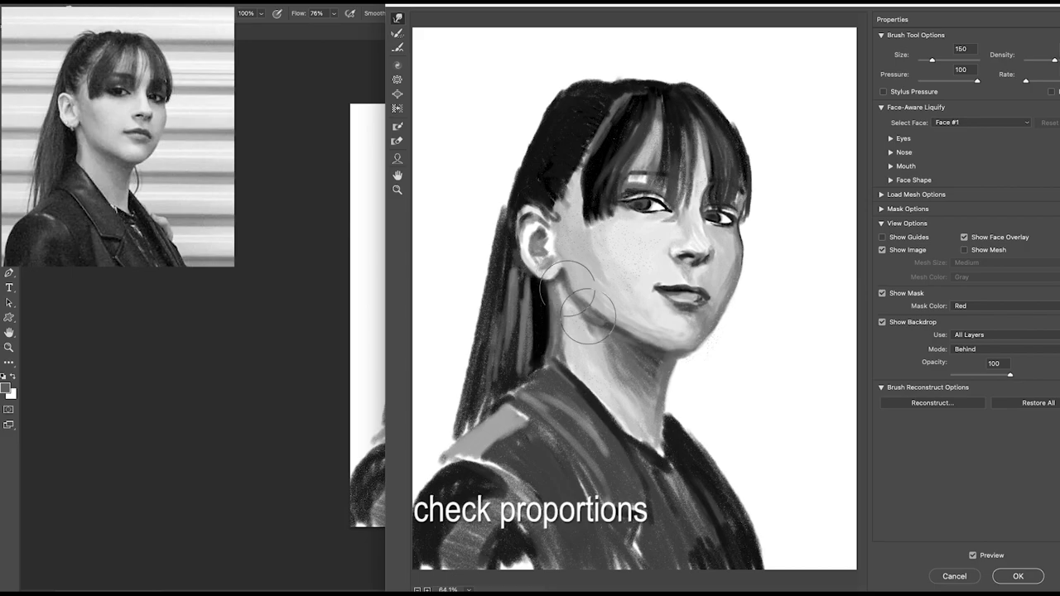
key(Return)
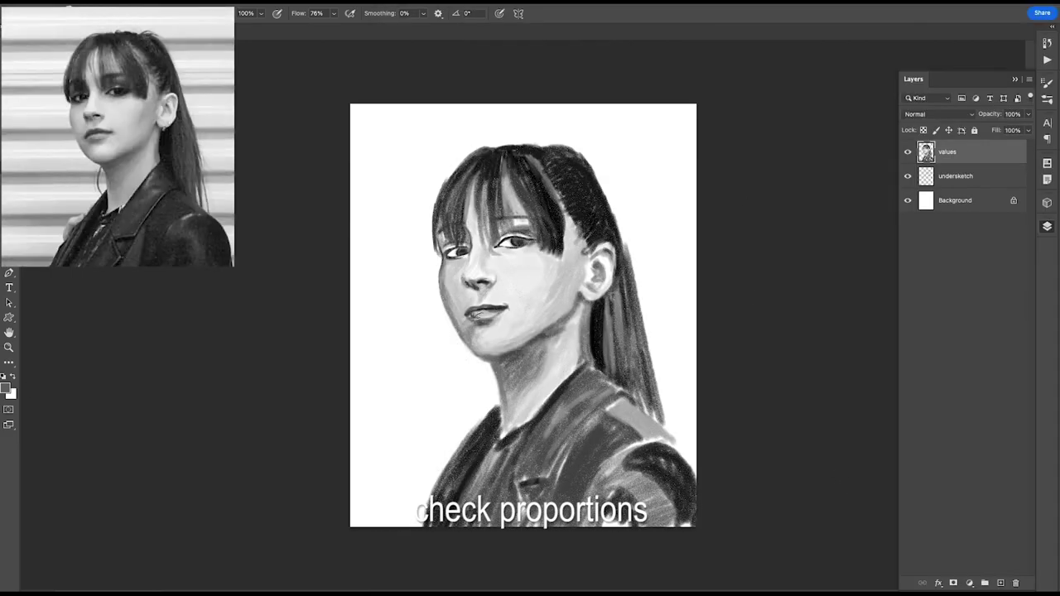
scroll(445, 298, up, 3)
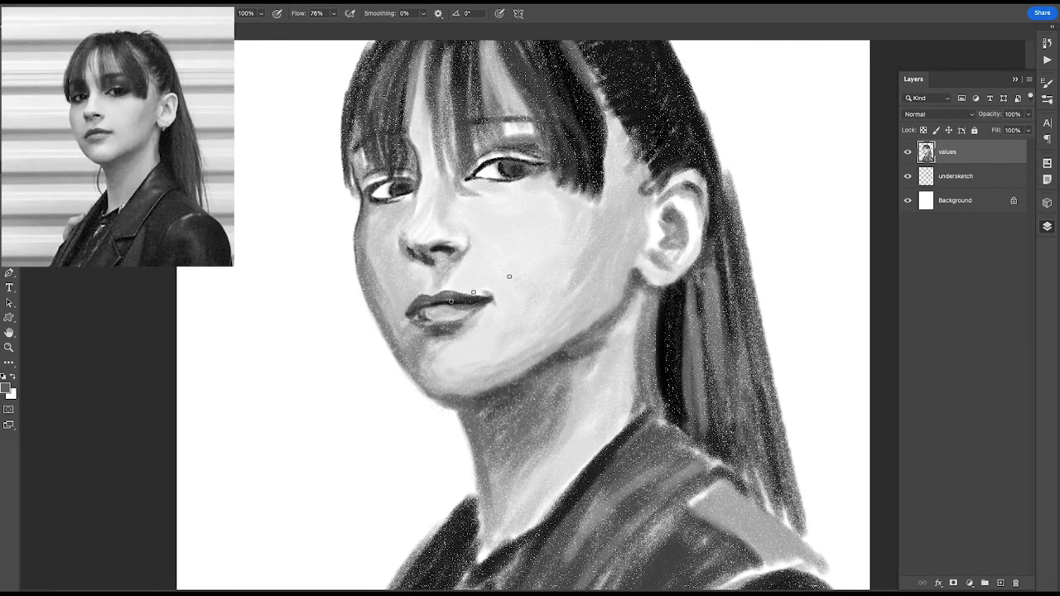
Step: Paint a dark right eyebrow, darken the left eye, and shade the eyelid crease and eye socket
drag(466, 123, 516, 118)
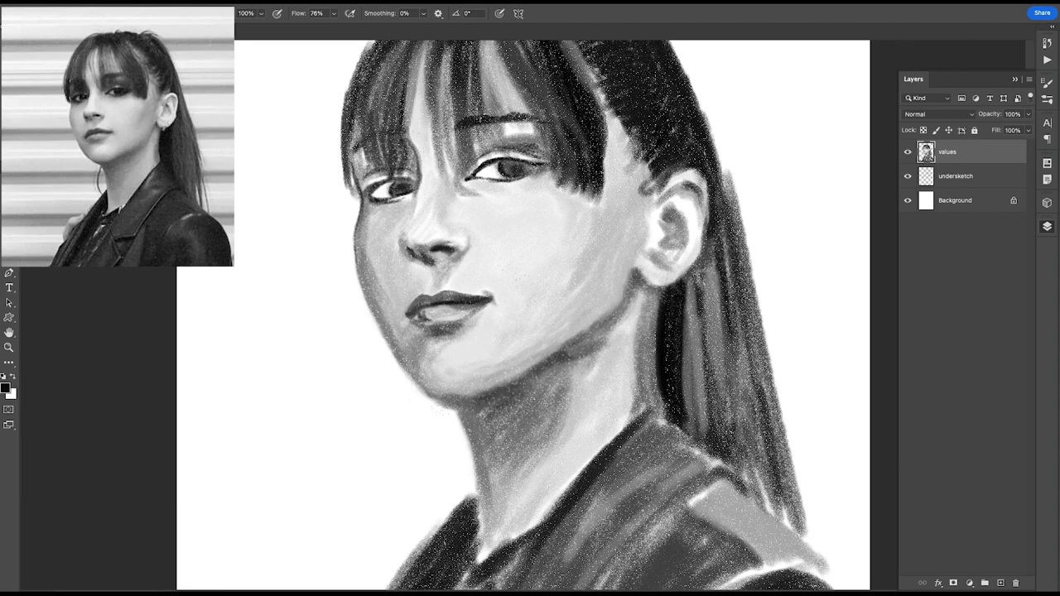
drag(370, 195, 414, 189)
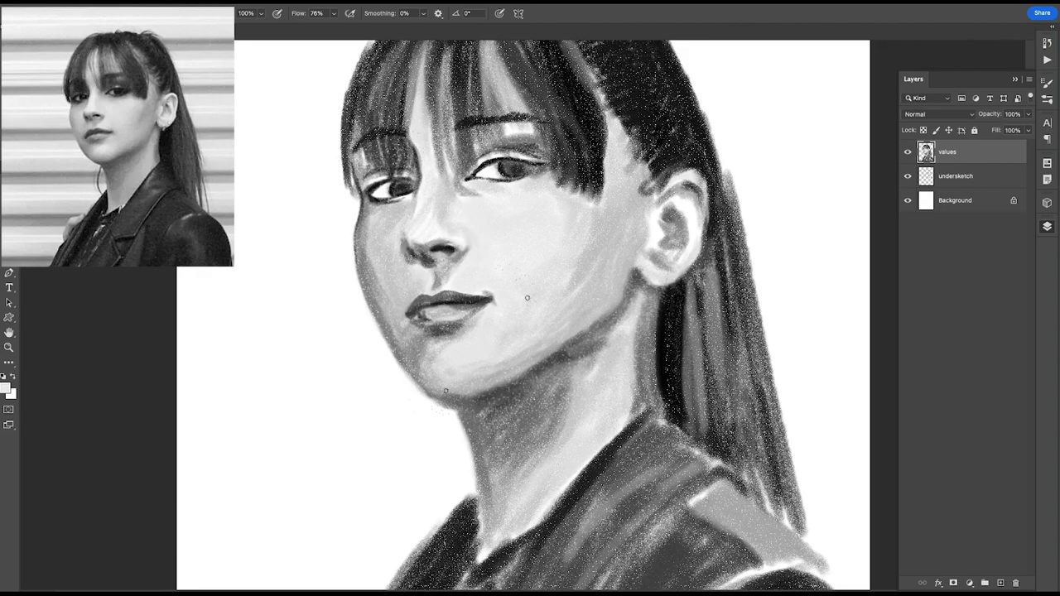
alt+click(440, 220)
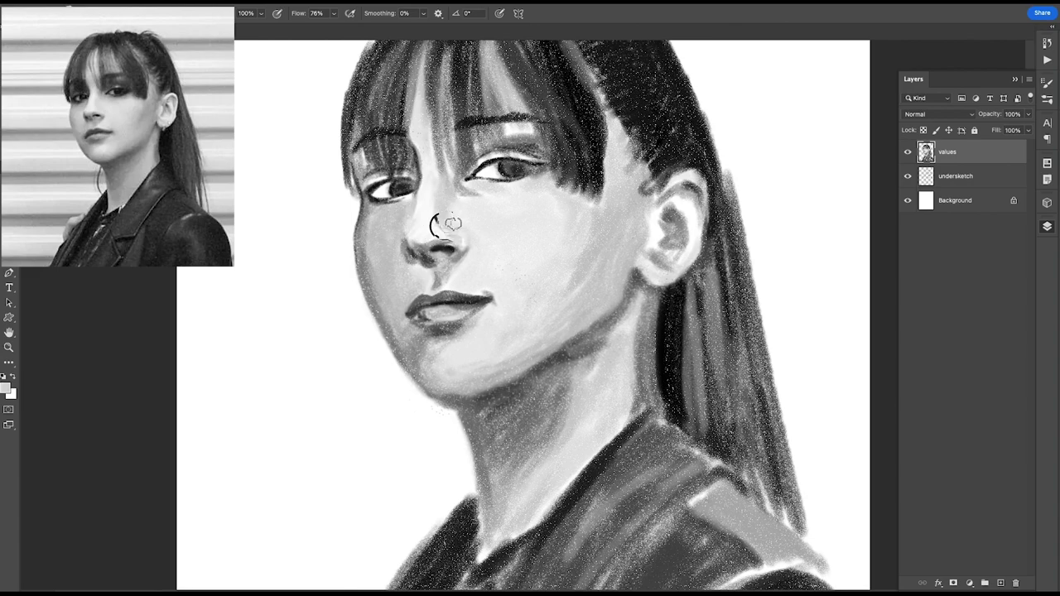
alt+click(406, 222)
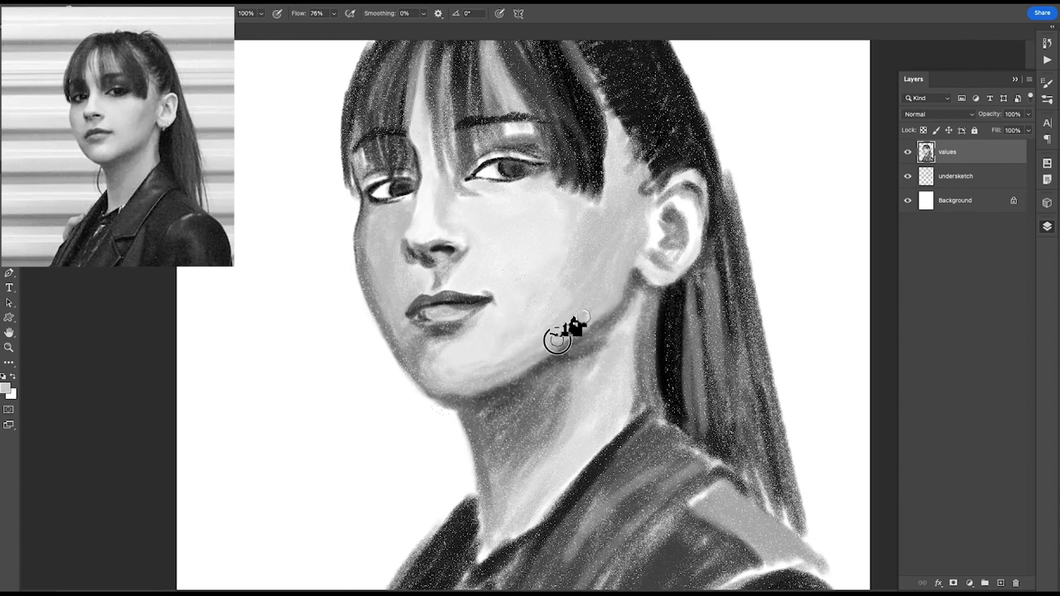
alt+click(426, 366)
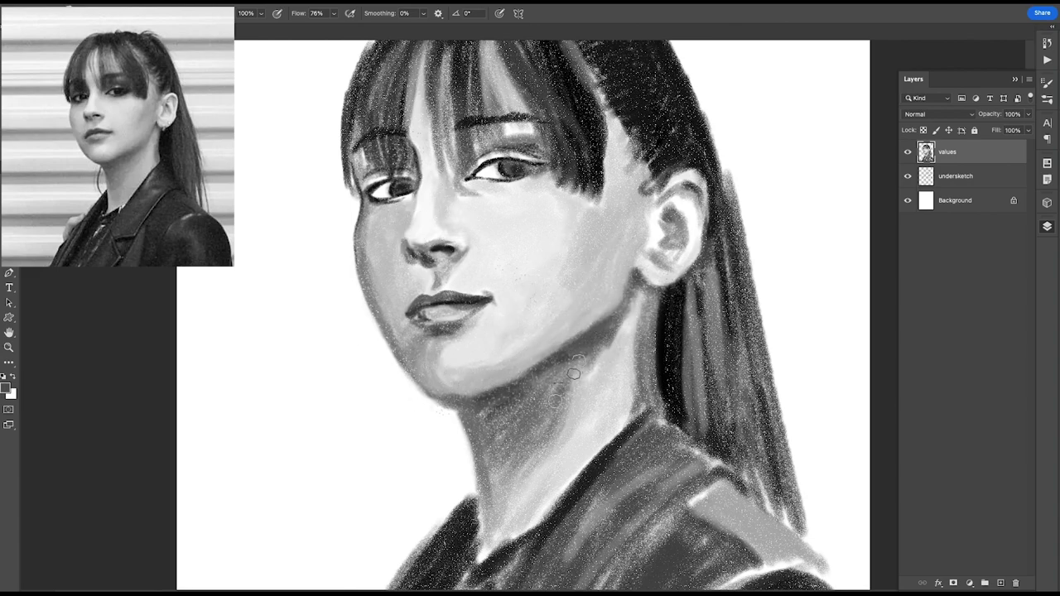
alt+click(563, 388)
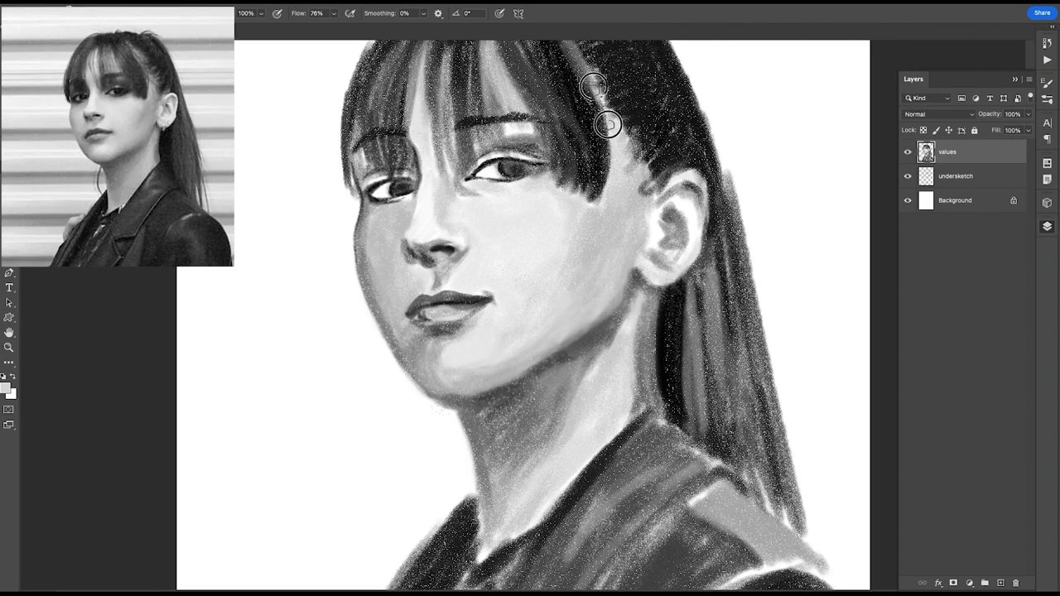
alt+click(454, 124)
alt+click(507, 125)
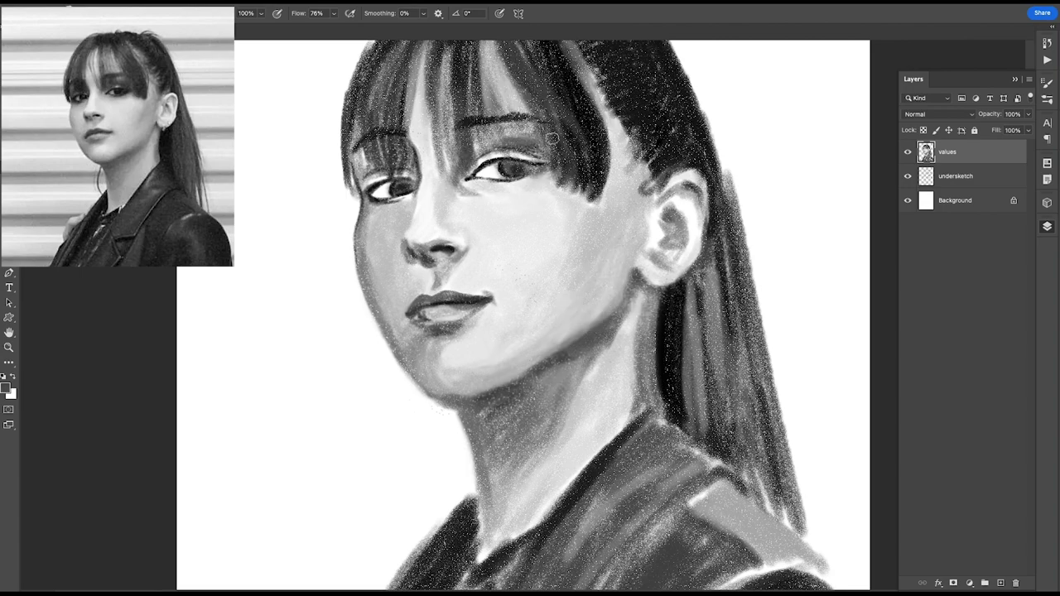
mouse_move(464, 147)
mouse_down()
mouse_move(531, 143)
mouse_move(522, 154)
mouse_up()
drag(357, 151, 391, 178)
Step: Reshape the top of the ear with hair shading and darken the neck and under-jaw shading
mouse_move(688, 217)
mouse_down()
mouse_move(675, 239)
mouse_move(658, 225)
mouse_move(690, 191)
mouse_move(669, 189)
mouse_move(687, 166)
mouse_move(708, 212)
mouse_up()
alt+click(679, 236)
alt+click(670, 190)
drag(527, 476, 477, 571)
alt+click(584, 382)
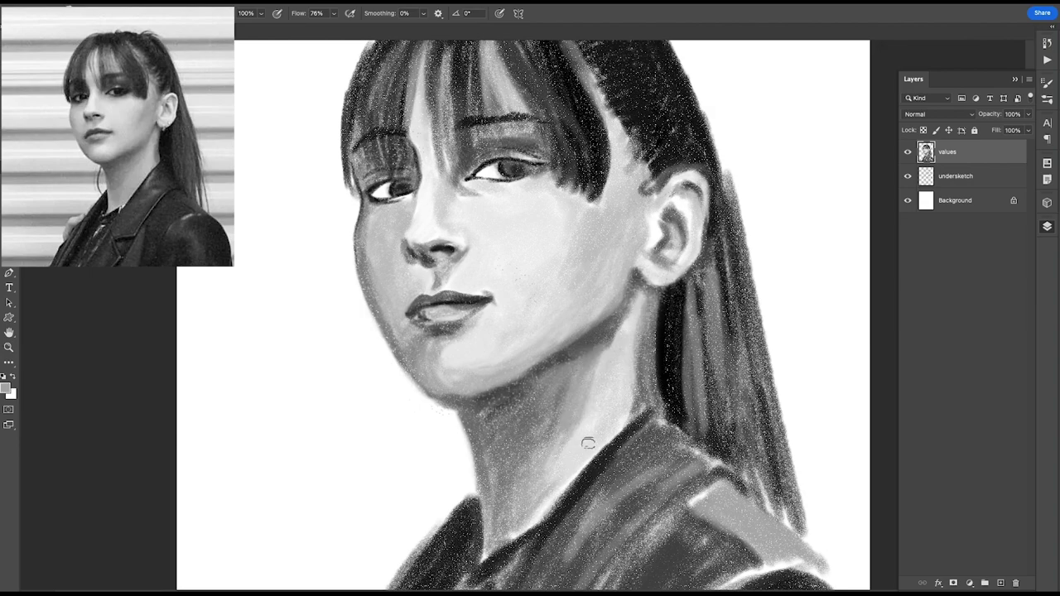
drag(573, 350, 534, 389)
alt+click(469, 407)
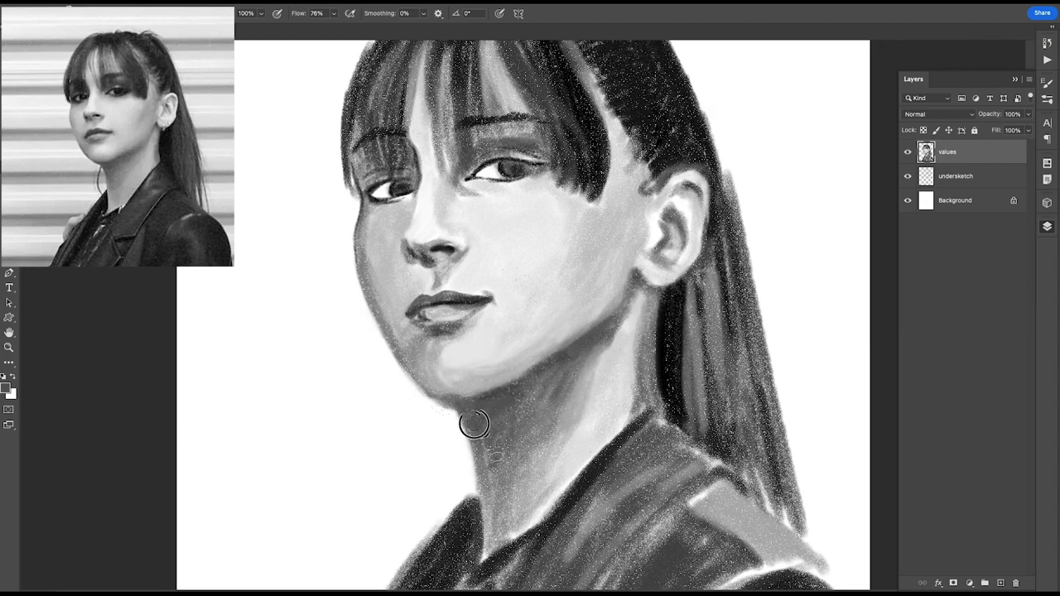
mouse_move(474, 402)
mouse_down()
mouse_move(509, 403)
mouse_move(451, 431)
mouse_up()
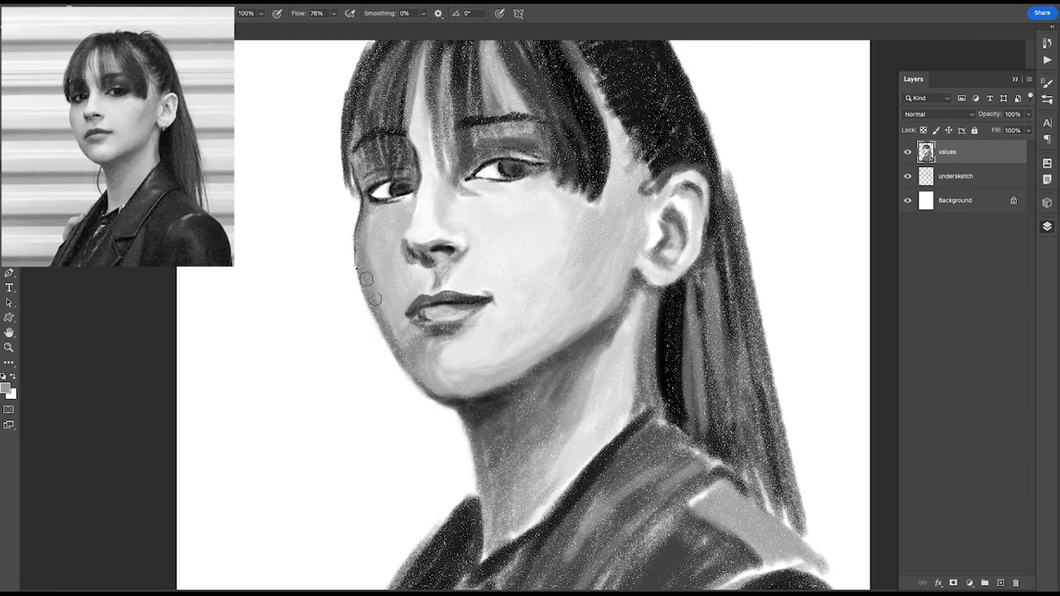
Step: Touch up under the left eye, then with a larger brush darken under the right eyebrow and temple
alt+click(374, 217)
drag(382, 203, 406, 176)
alt+click(396, 197)
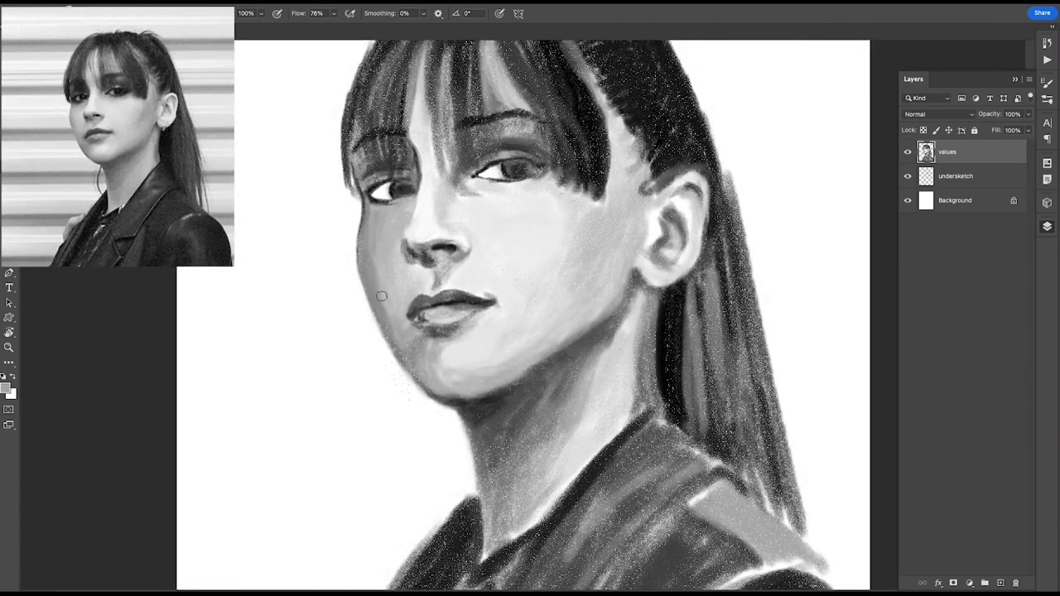
key(])
key(])
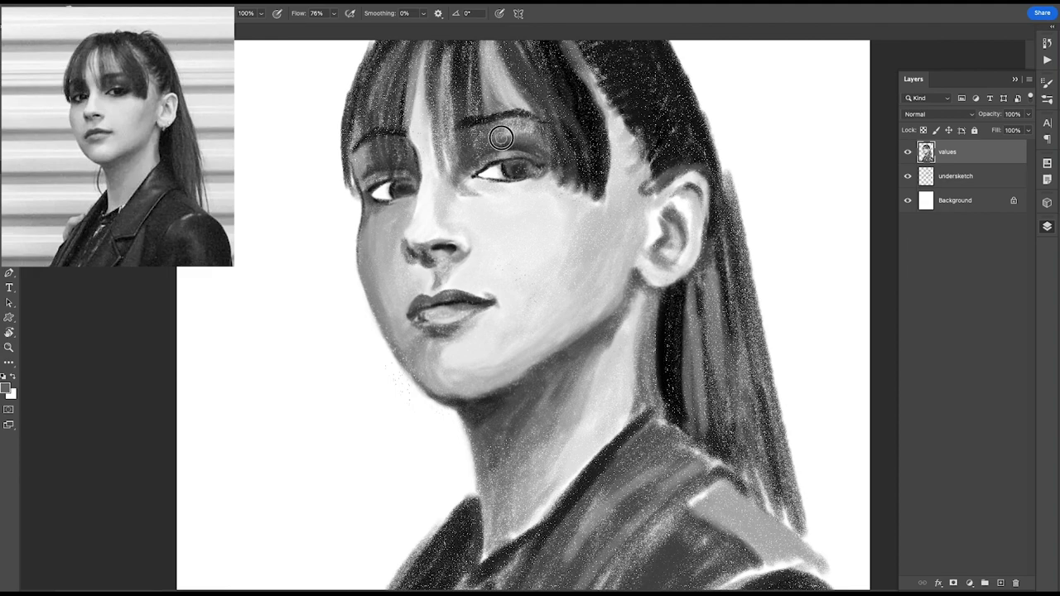
drag(497, 141, 519, 135)
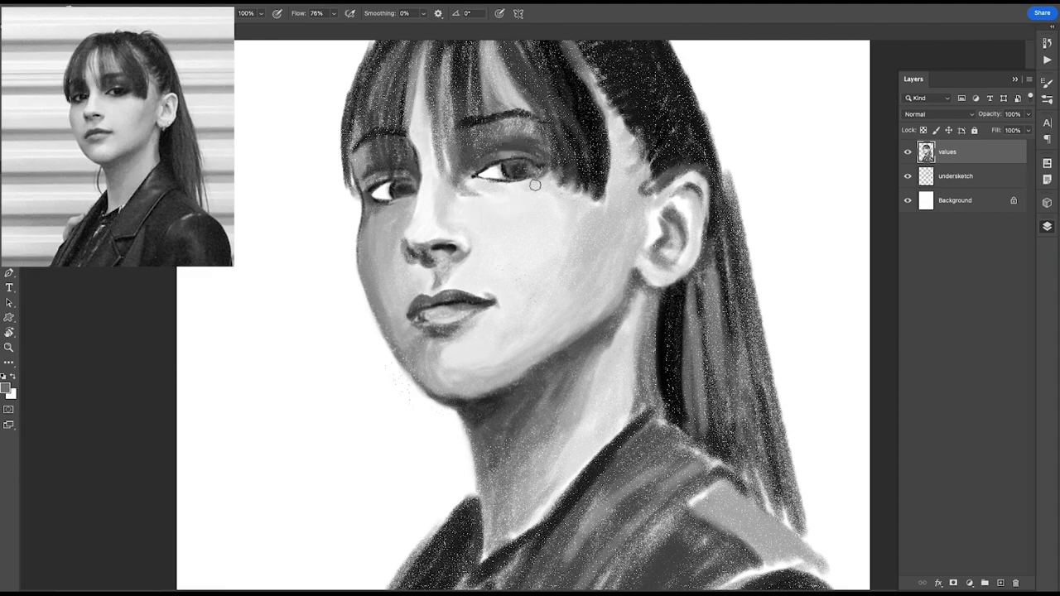
drag(619, 197, 579, 288)
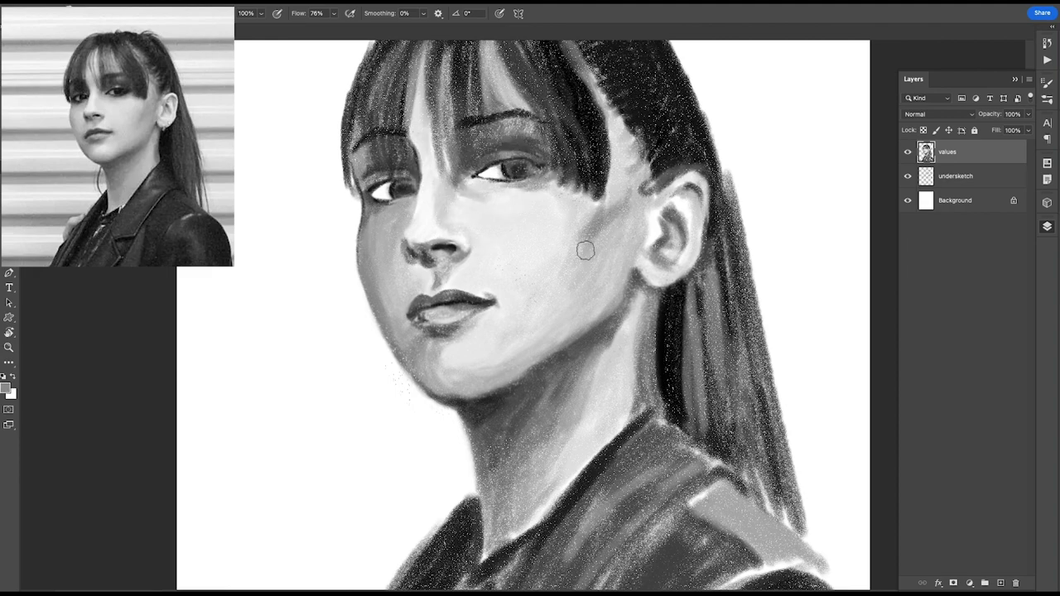
Step: Lighten the cheek between eye and ear, and shade the chin and right jaw darker
alt+click(579, 288)
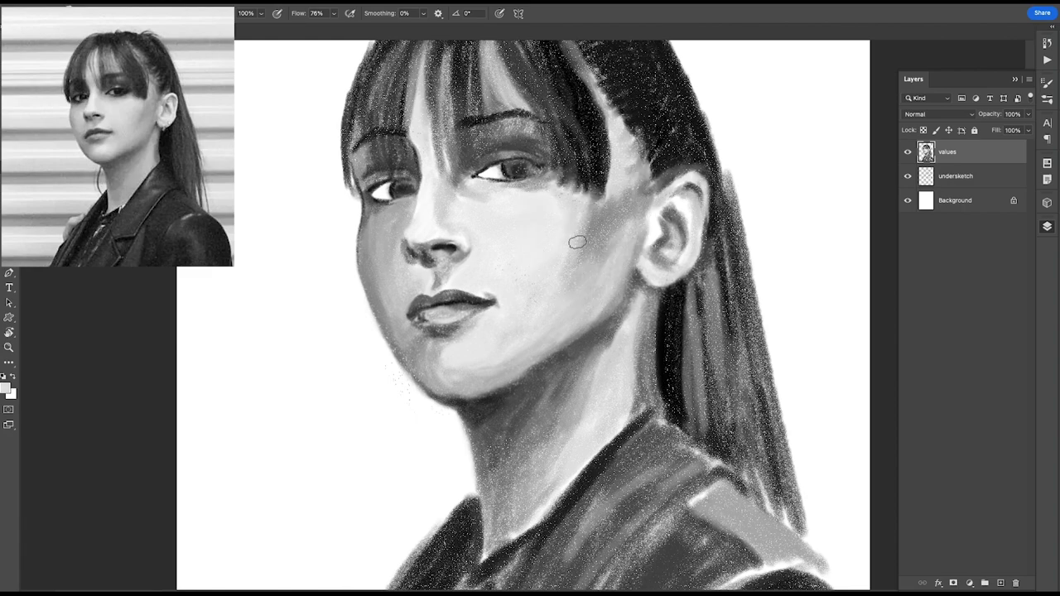
drag(580, 237, 551, 272)
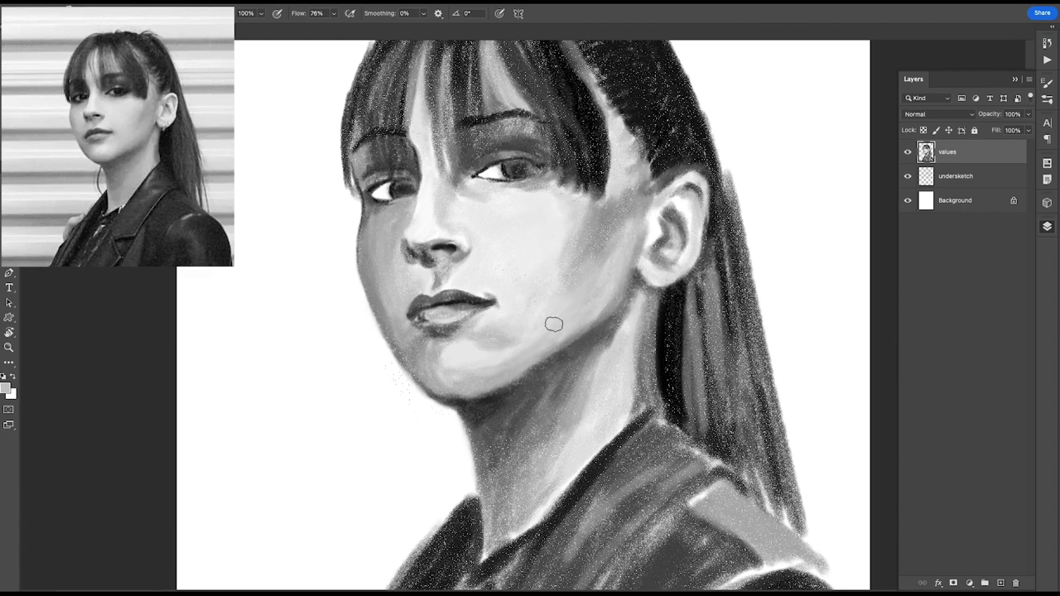
mouse_move(423, 381)
mouse_down()
mouse_move(598, 294)
mouse_move(603, 327)
mouse_up()
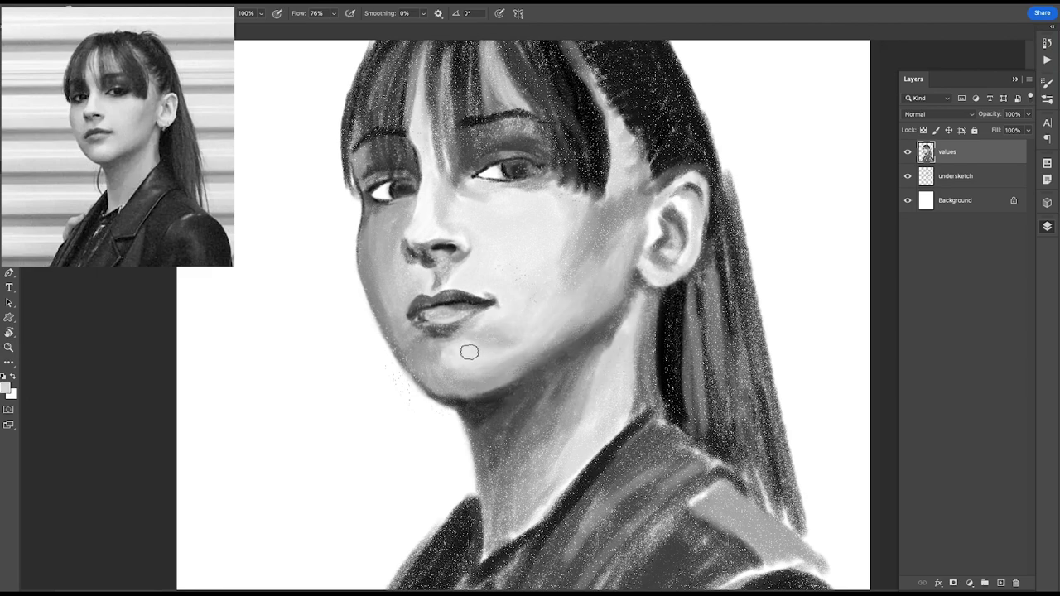
alt+click(370, 266)
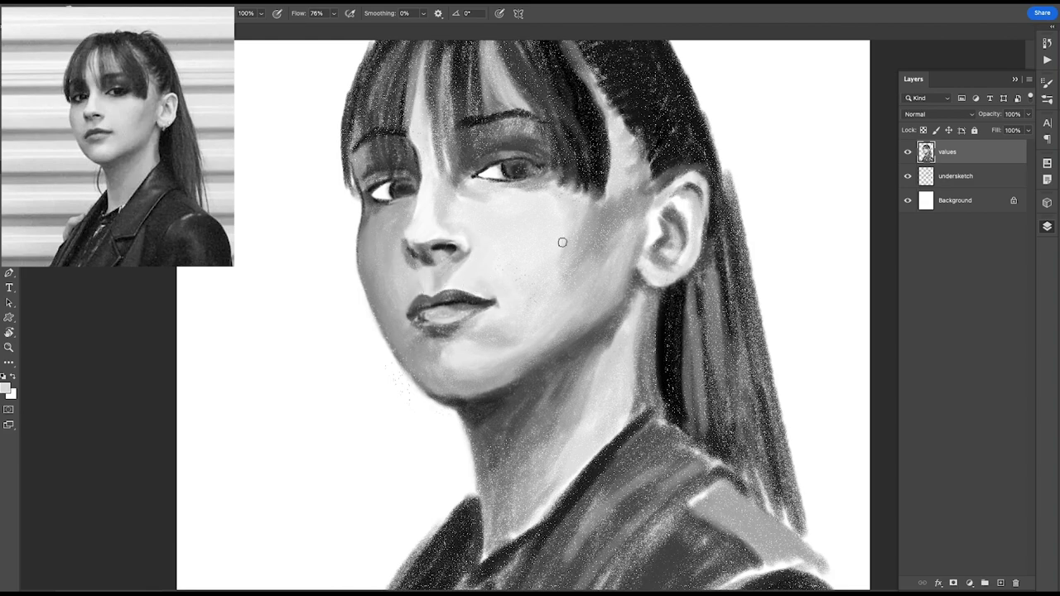
mouse_move(539, 343)
mouse_down()
mouse_move(495, 362)
mouse_move(596, 294)
mouse_move(488, 381)
mouse_move(497, 419)
mouse_up()
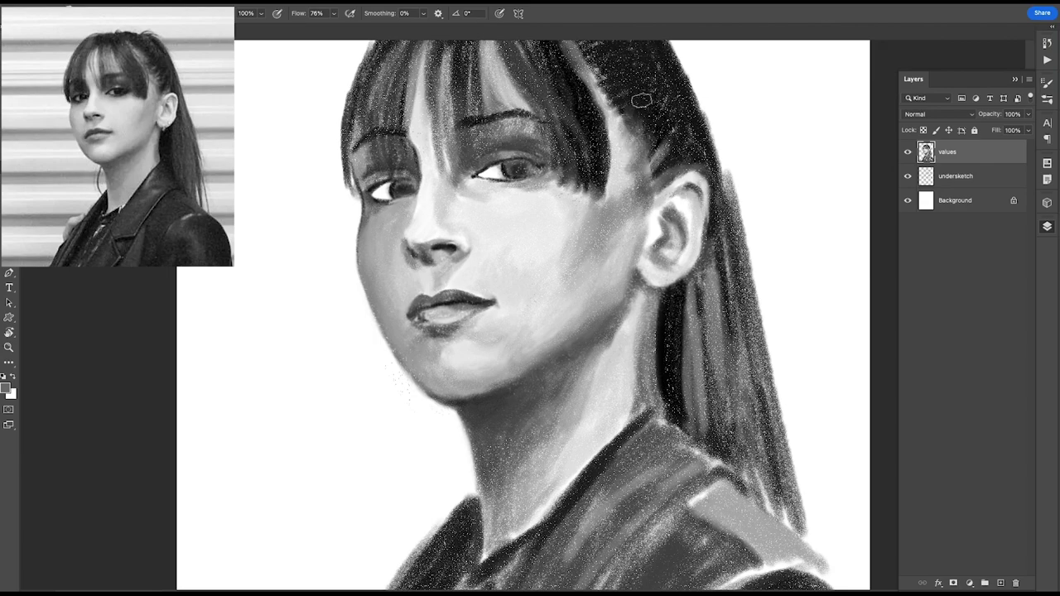
Step: Darken the hair above the ear and the inner ear, then reset the colour to black
drag(679, 150, 675, 185)
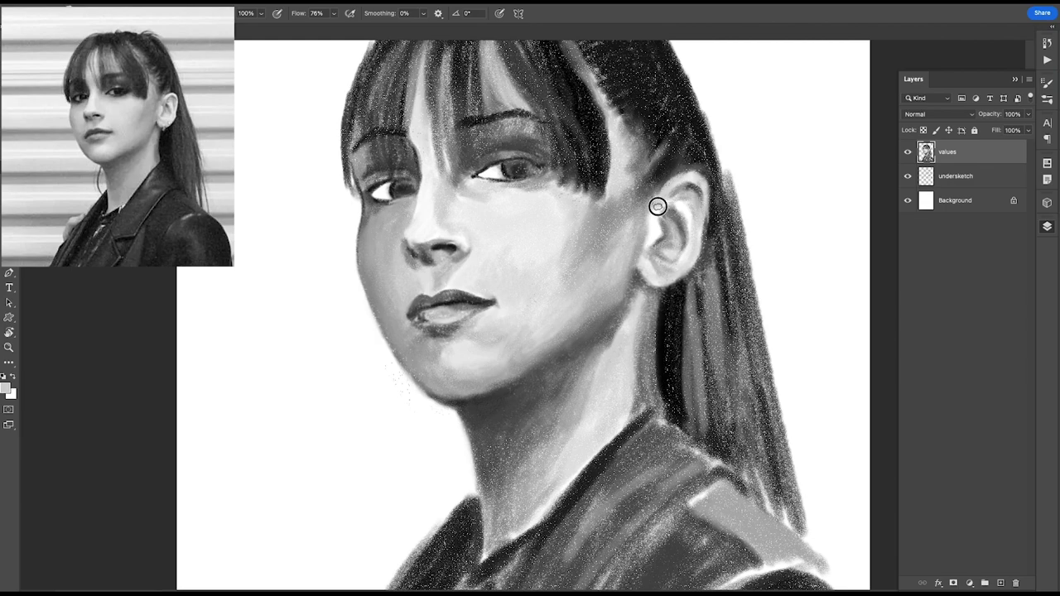
drag(658, 207, 654, 231)
key(d)
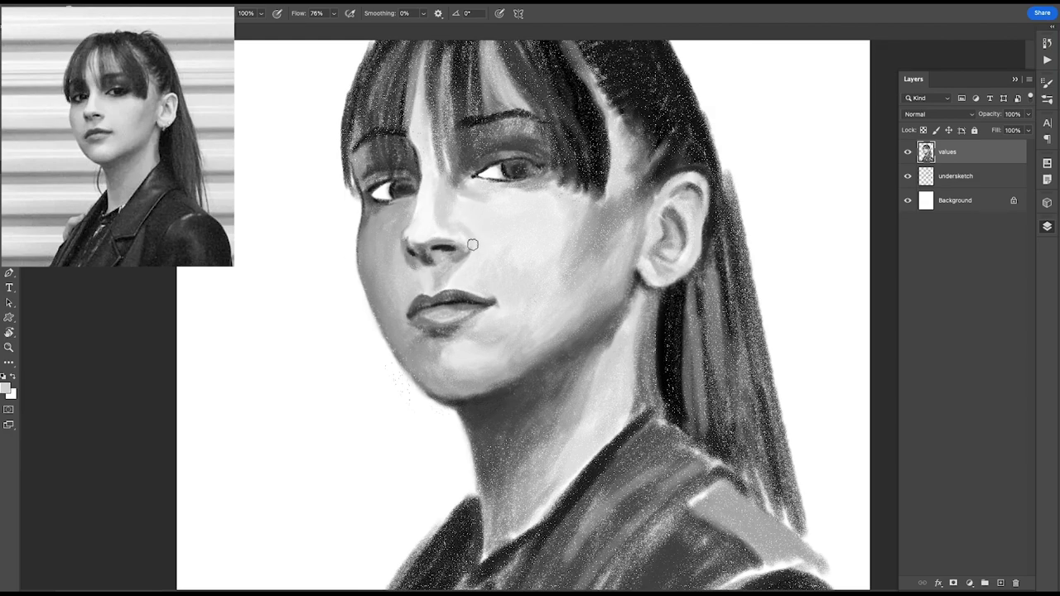
Step: Brush dark strokes into the hair and bangs, deepening the shadow above both eyes
alt+click(583, 131)
drag(580, 98, 576, 182)
drag(548, 71, 543, 145)
drag(399, 65, 402, 129)
drag(458, 83, 454, 130)
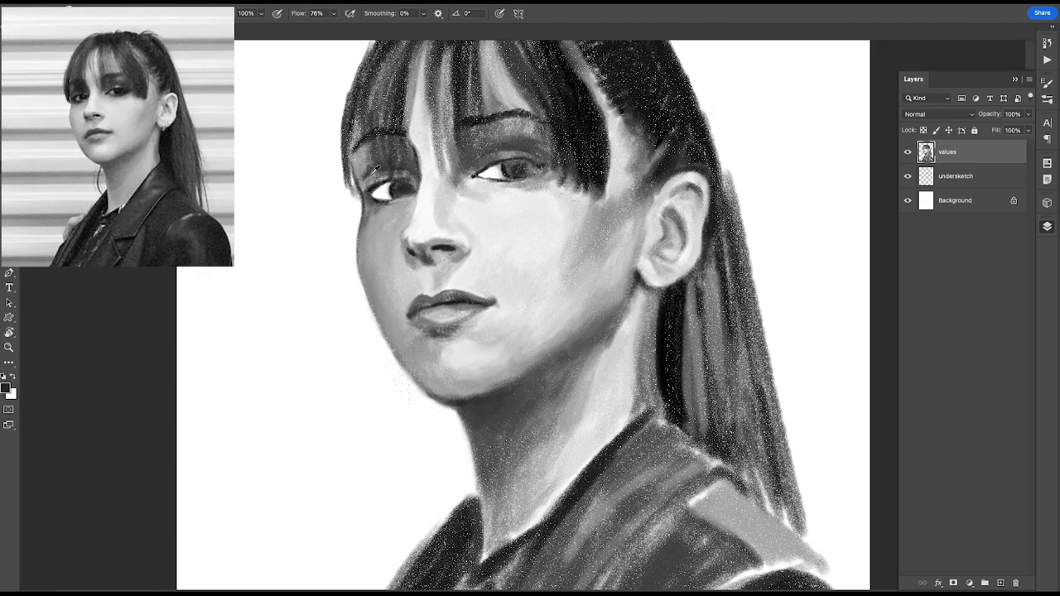
drag(374, 170, 365, 176)
drag(456, 121, 535, 116)
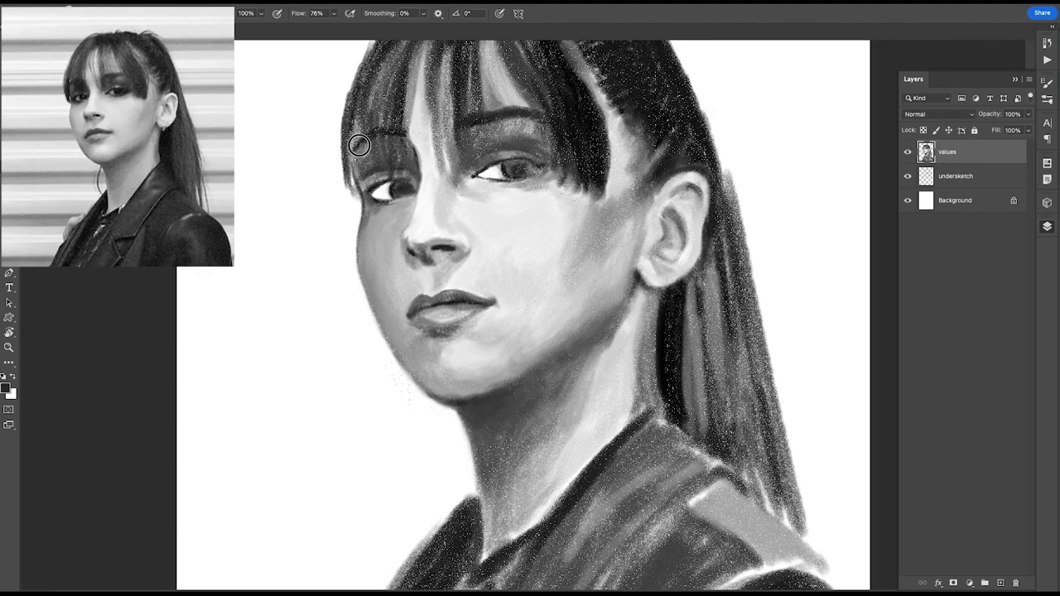
Step: Paint light grey strands into the bangs and the forehead strands between the eyes
alt+click(398, 137)
mouse_move(393, 128)
mouse_down()
mouse_move(377, 50)
mouse_move(360, 54)
mouse_up()
drag(389, 82, 353, 215)
drag(408, 178, 399, 311)
mouse_move(388, 192)
mouse_down()
mouse_move(385, 292)
mouse_move(401, 325)
mouse_up()
alt+click(386, 289)
mouse_move(404, 245)
mouse_down()
mouse_move(411, 306)
mouse_move(422, 301)
mouse_up()
Step: Repaint individual bang strands in sampled mid greys
alt+click(422, 265)
alt+click(397, 246)
drag(396, 249, 391, 170)
alt+click(447, 224)
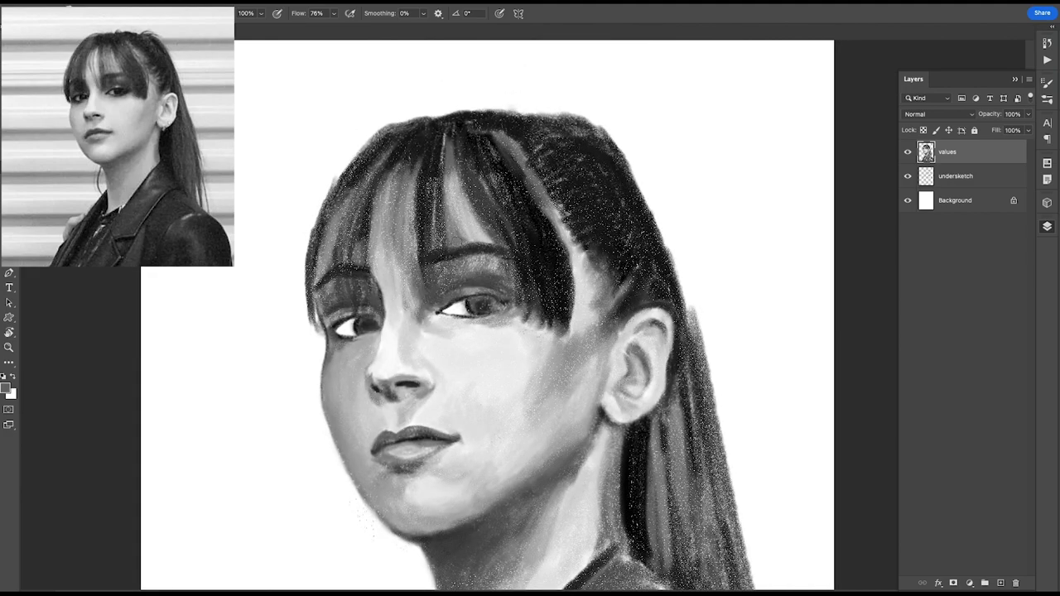
drag(451, 227, 450, 163)
Step: Paint light strands over the right-side hair and grey strokes across the crown, fitting the portrait on screen
alt+click(579, 209)
drag(579, 209, 609, 259)
drag(563, 150, 626, 290)
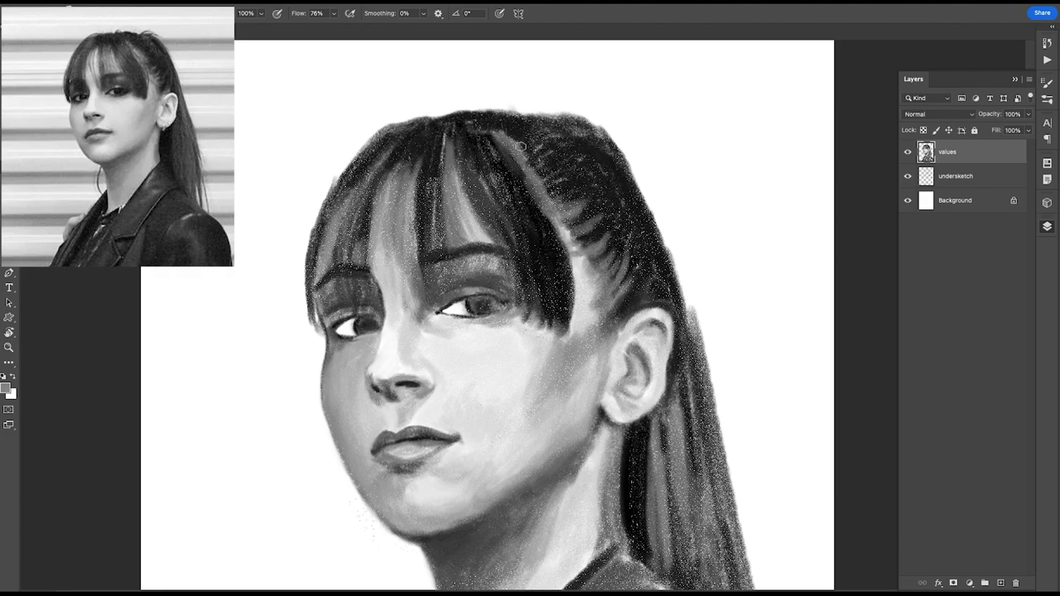
alt+click(530, 143)
mouse_move(454, 124)
mouse_down()
mouse_move(437, 124)
mouse_move(365, 240)
mouse_up()
key(ctrl+0)
mouse_move(454, 112)
mouse_down()
mouse_move(437, 176)
mouse_move(485, 162)
mouse_move(476, 178)
mouse_up()
alt+click(447, 149)
Step: Paint a light left bang strand, a dark nostril accent, and a 100%-flow dark hair stroke by the neck
alt+click(479, 148)
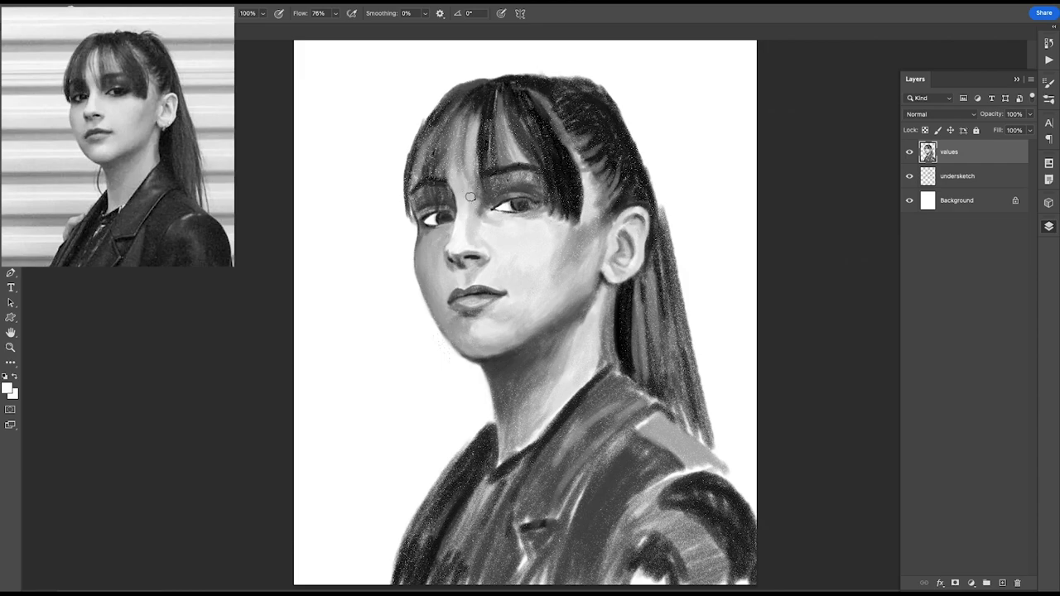
alt+click(462, 219)
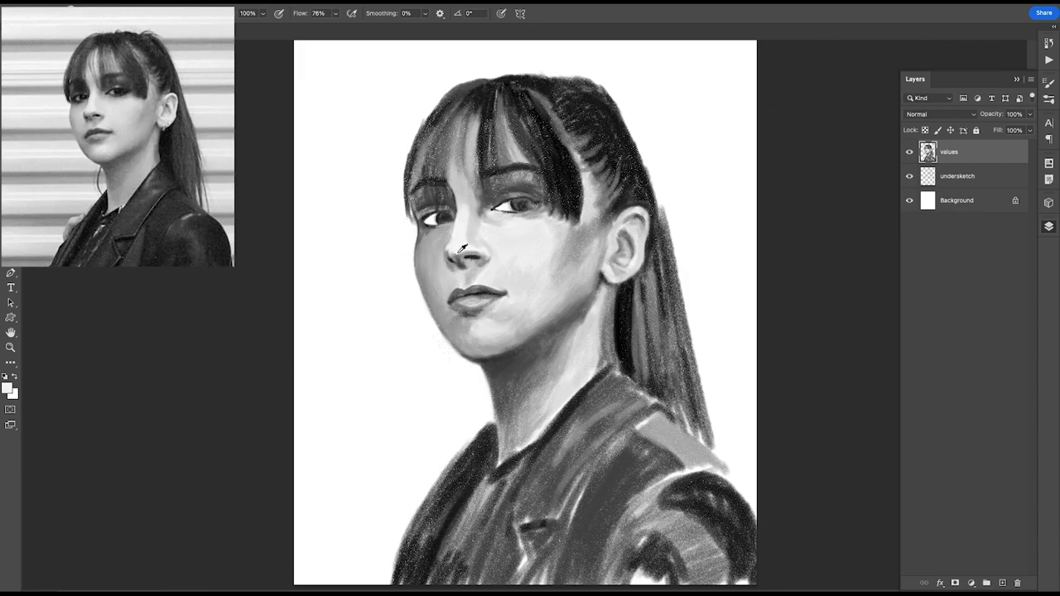
alt+click(472, 257)
alt+click(460, 252)
drag(467, 254, 486, 248)
alt+click(488, 256)
click(83, 478)
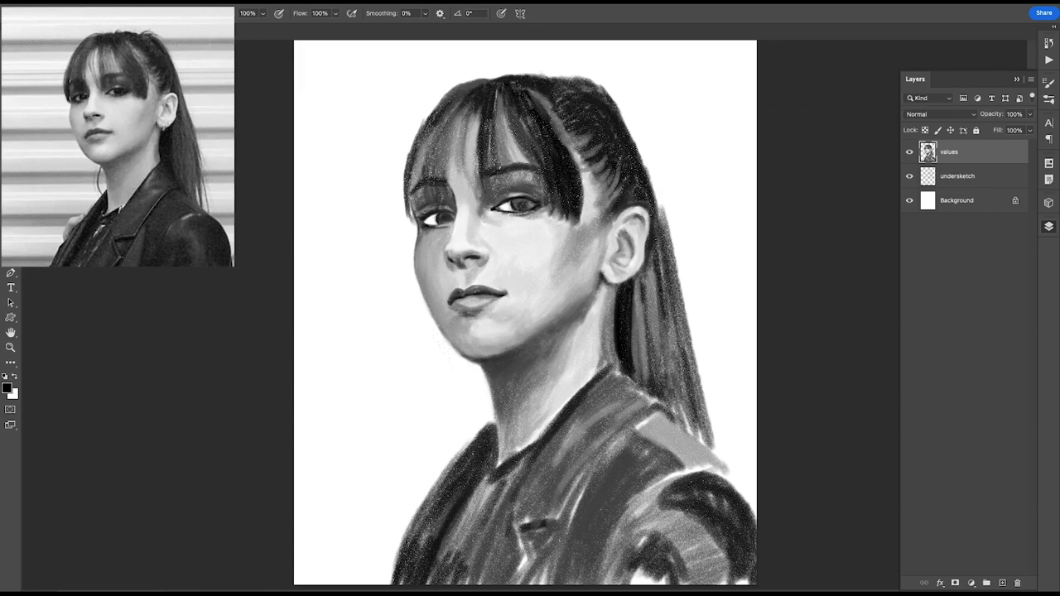
drag(631, 290, 630, 354)
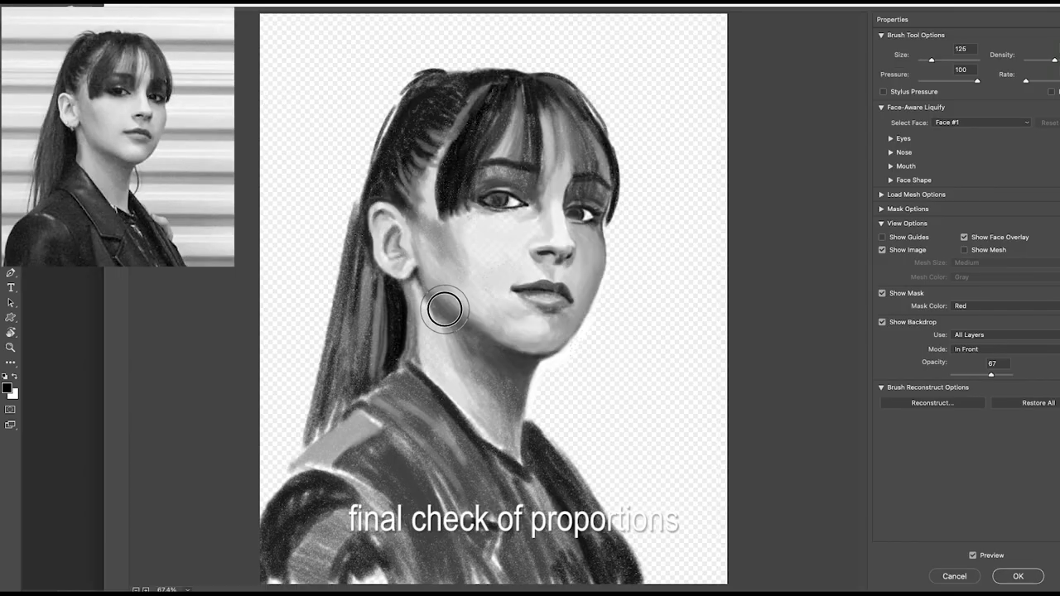
Step: Forward-warp the cheek contour in Liquify and commit it with OK
drag(442, 307, 407, 279)
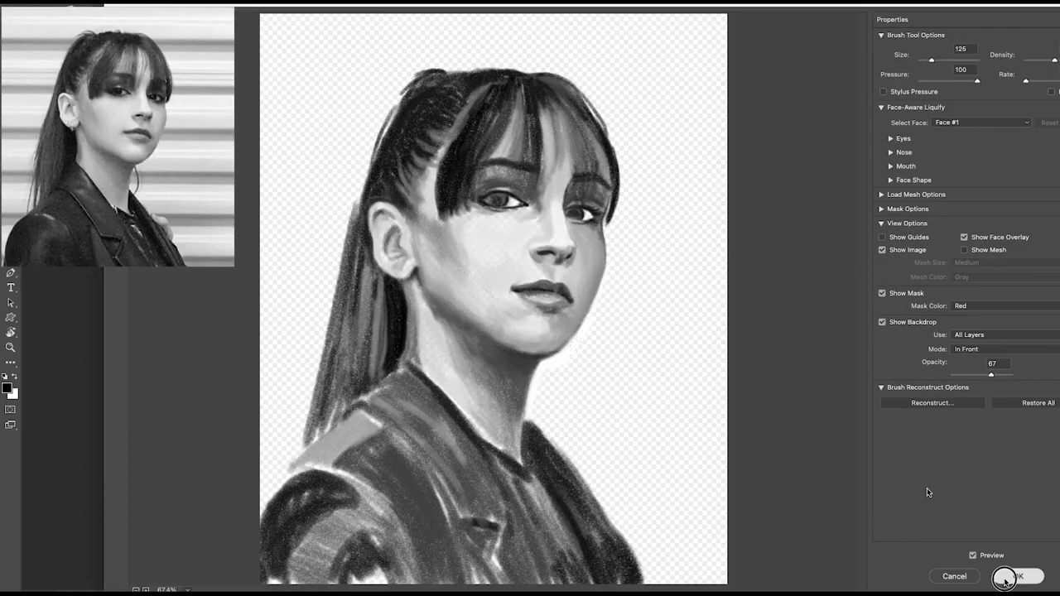
click(1018, 576)
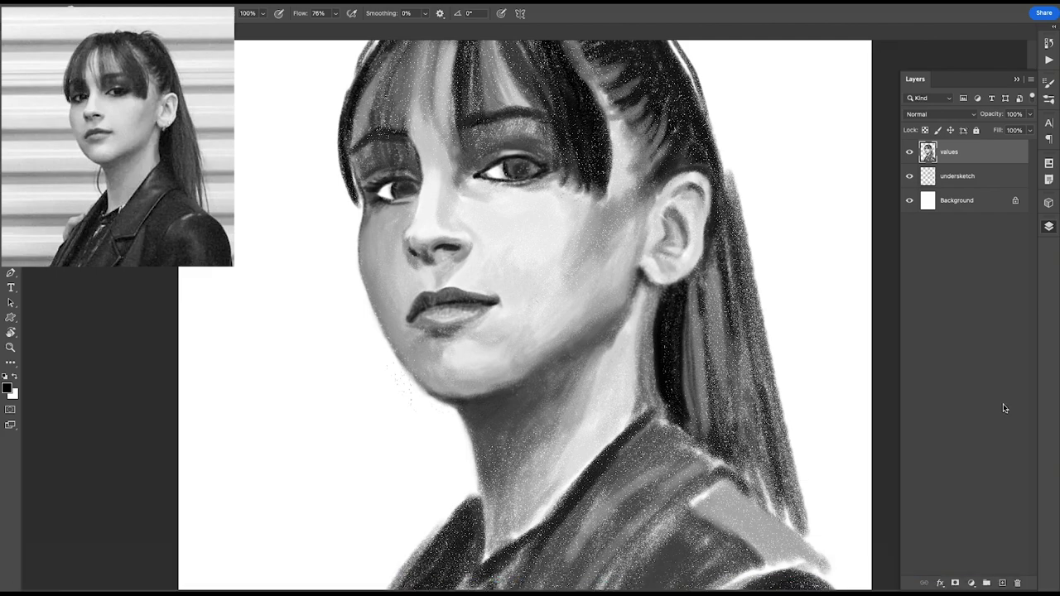
Step: Lighten the neck below the jaw, the cheek, and the ear lobe area
mouse_move(622, 301)
mouse_down()
mouse_move(587, 333)
mouse_move(602, 362)
mouse_up()
drag(617, 327, 589, 340)
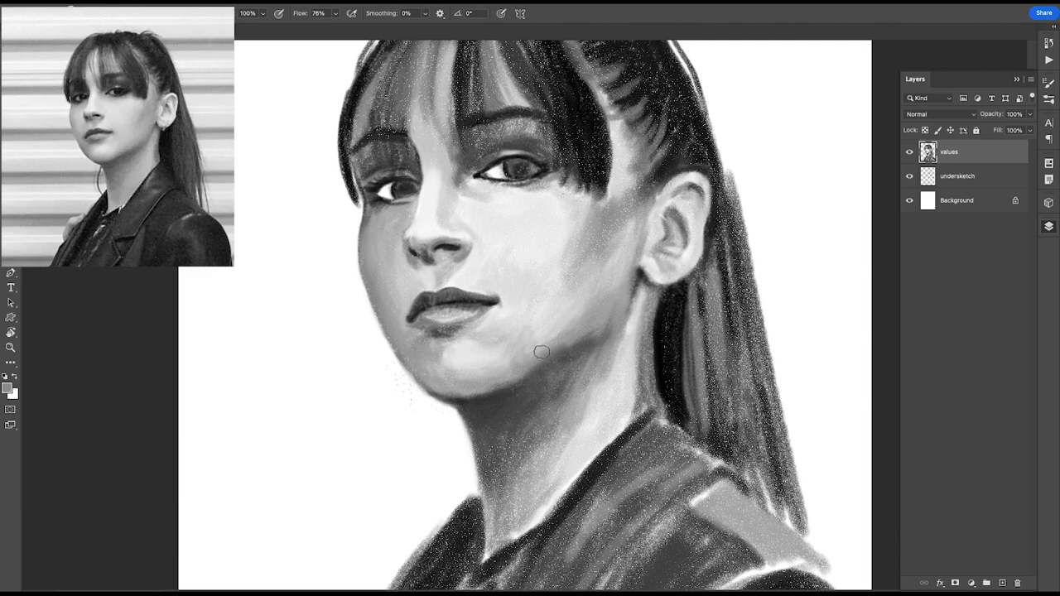
alt+click(571, 296)
drag(580, 296, 549, 287)
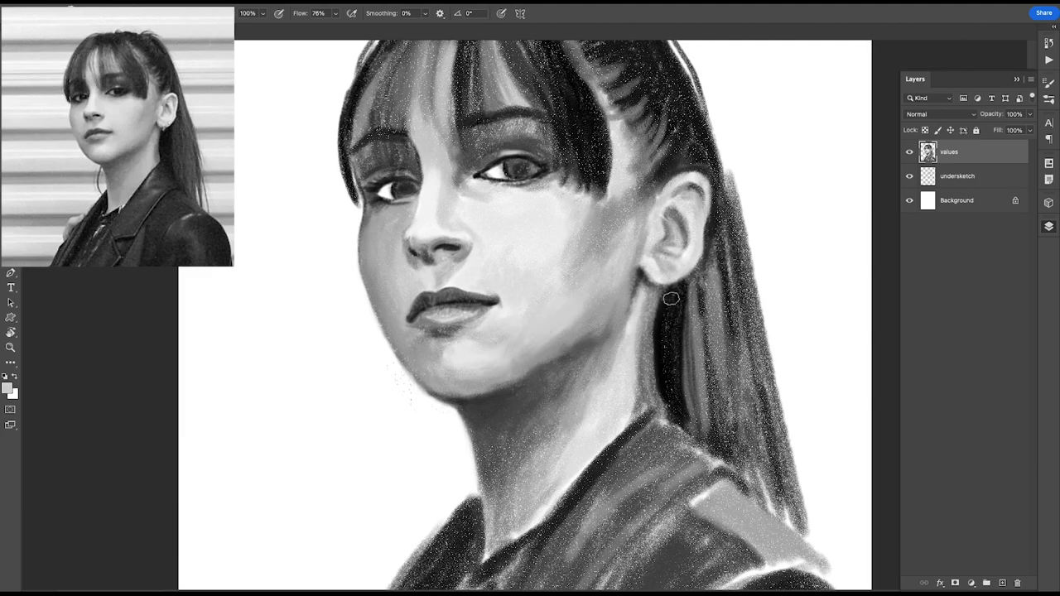
drag(609, 330, 591, 348)
mouse_move(613, 274)
mouse_down()
mouse_move(580, 224)
mouse_move(550, 252)
mouse_move(568, 282)
mouse_up()
Step: Smooth and lighten the cheek below the eye and the left cheek edge
alt+click(625, 241)
drag(522, 250, 493, 278)
mouse_move(572, 273)
mouse_down()
mouse_move(556, 246)
mouse_move(560, 196)
mouse_up()
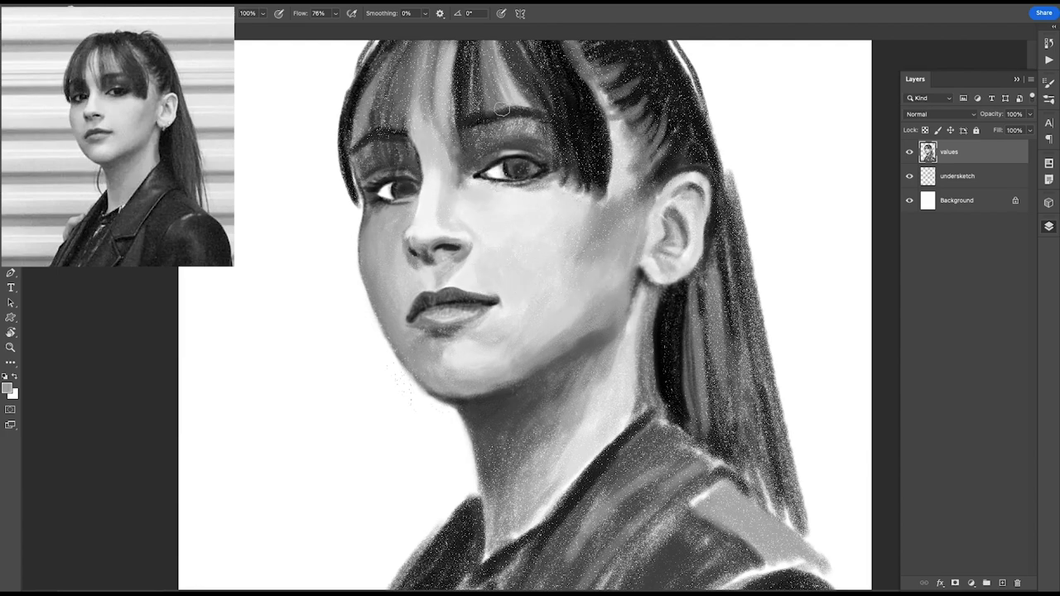
alt+click(413, 213)
drag(387, 246, 371, 280)
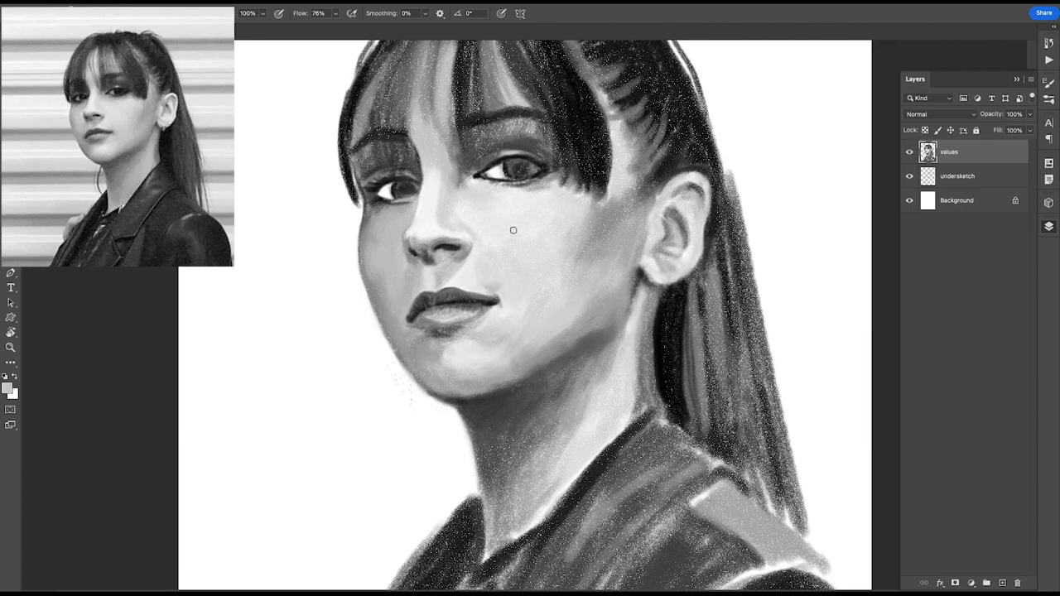
Step: Paint a light stroke on the chin right of the mouth and set brush opacity to 59%
alt+click(500, 306)
alt+click(489, 338)
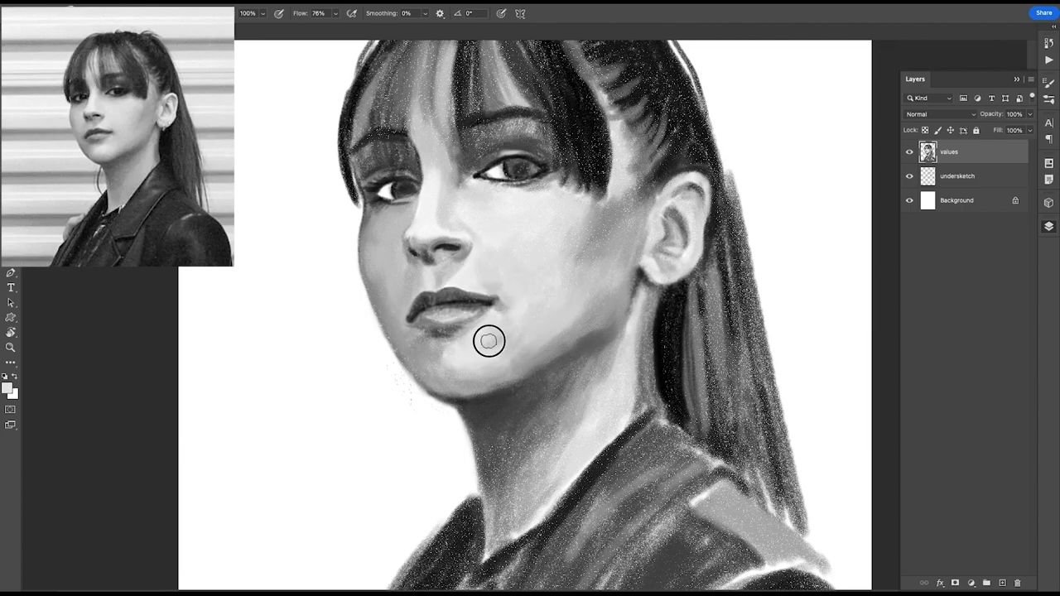
drag(490, 339, 530, 346)
key(5)
key(9)
Step: Sample skin tones across the cheeks, chin and below the lower lip
alt+click(459, 353)
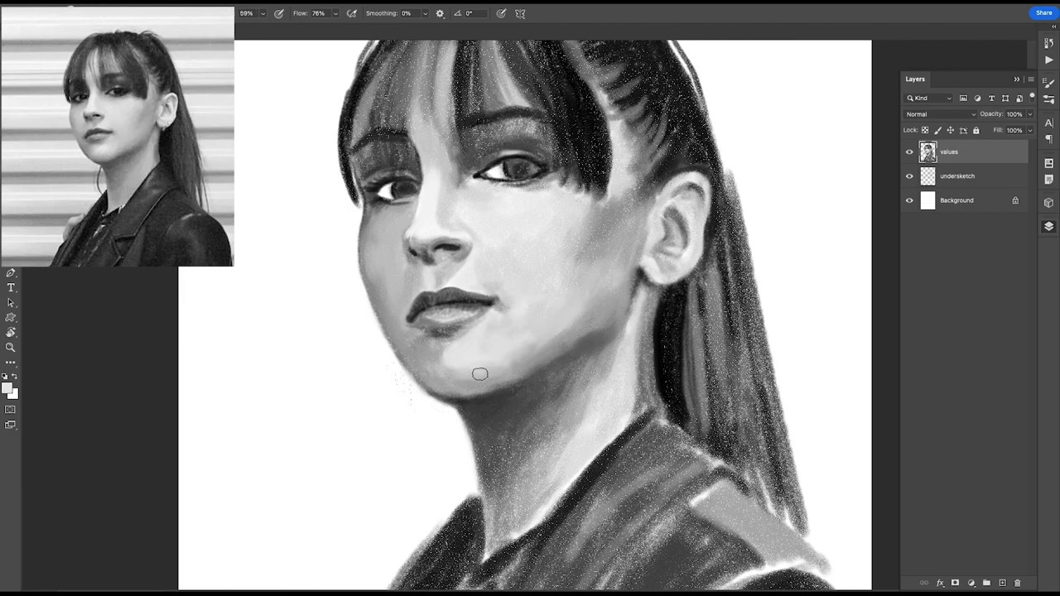
alt+click(485, 384)
alt+click(610, 312)
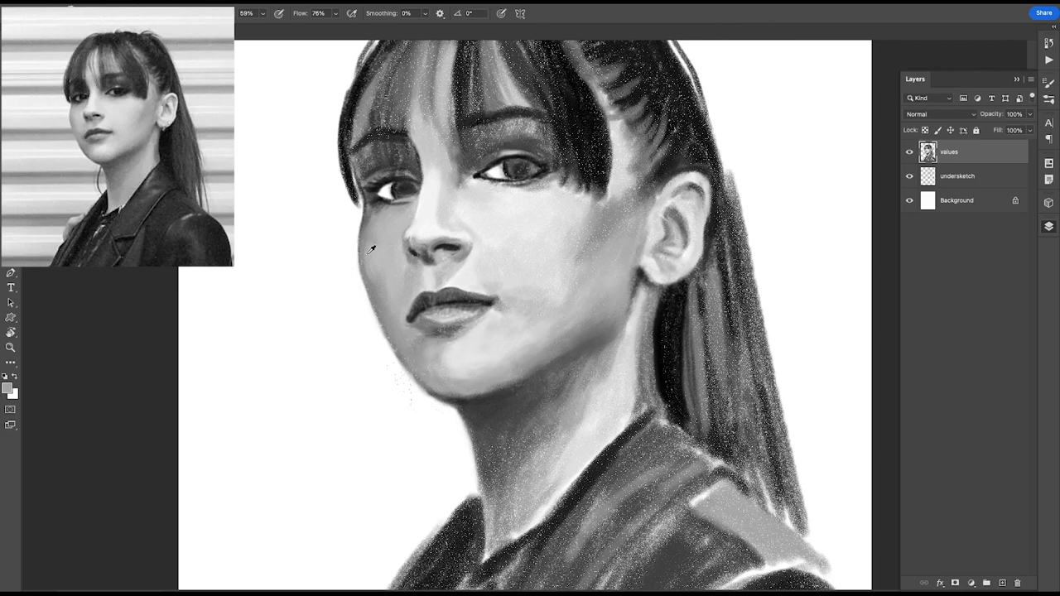
alt+click(403, 352)
alt+click(392, 272)
alt+click(419, 334)
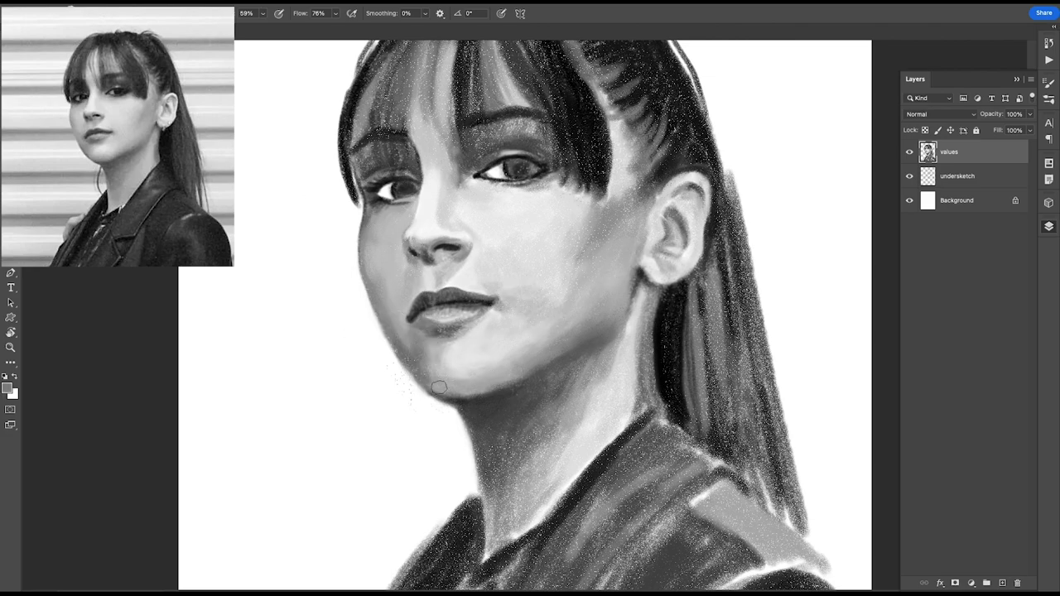
alt+click(429, 372)
alt+click(422, 364)
alt+click(432, 346)
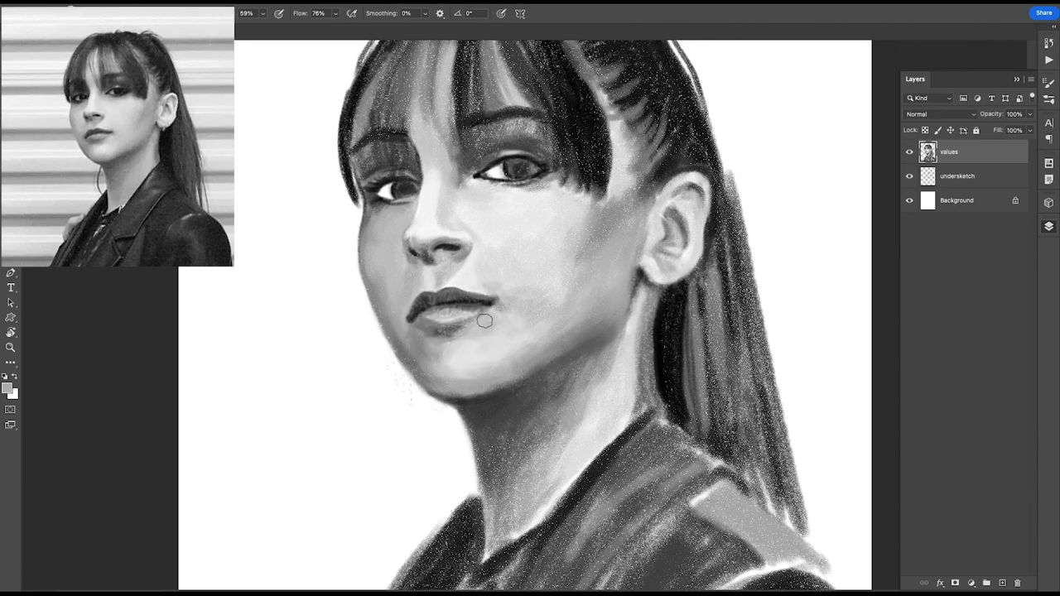
alt+click(448, 331)
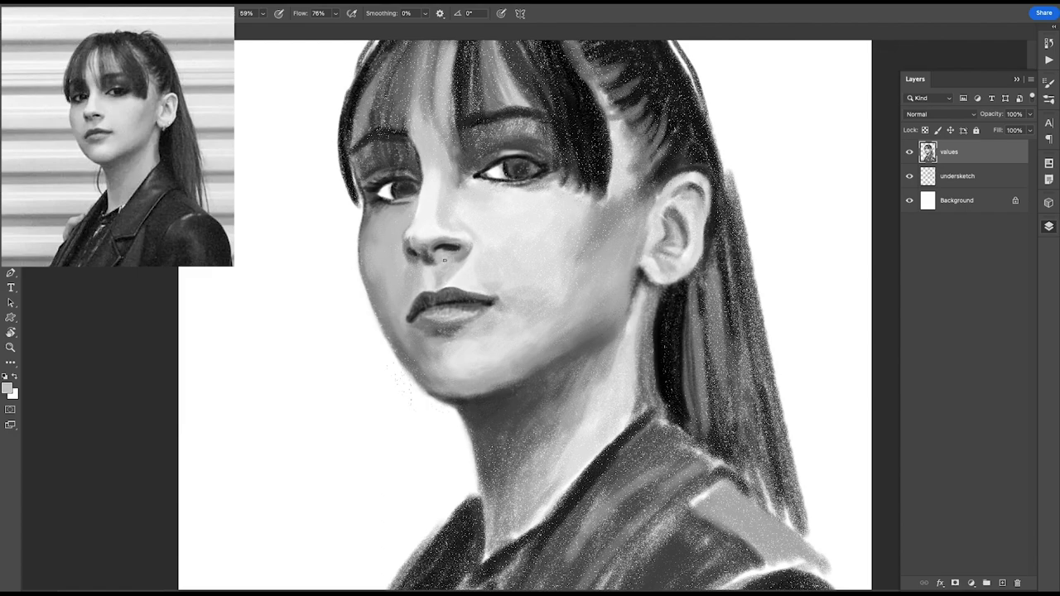
Step: Softly reshade the jaw using sampled chin, cheek and jaw tones
alt+click(458, 243)
alt+click(424, 373)
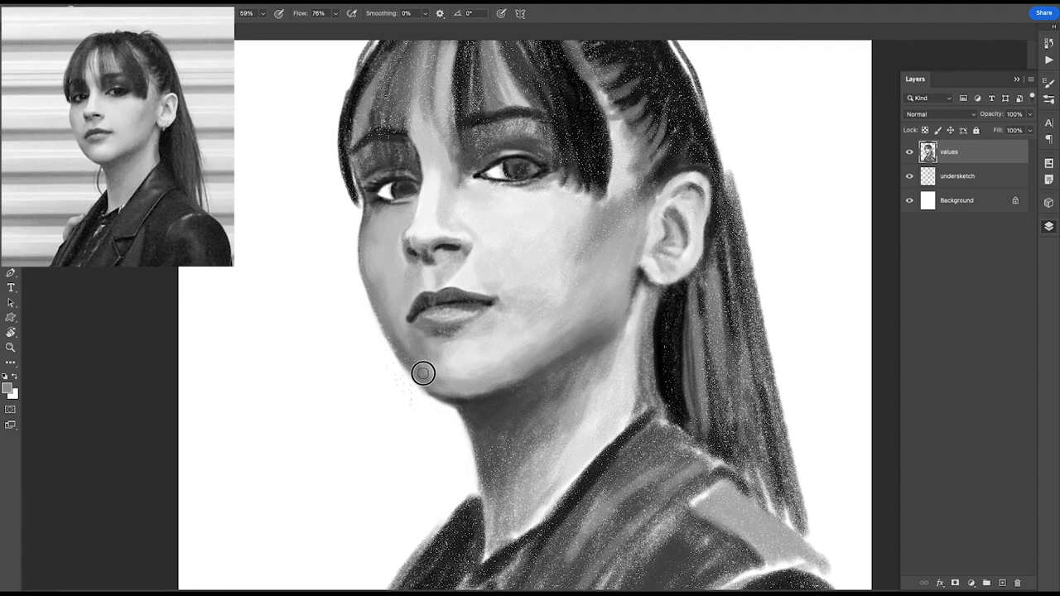
alt+click(488, 374)
alt+click(514, 356)
drag(514, 373, 528, 362)
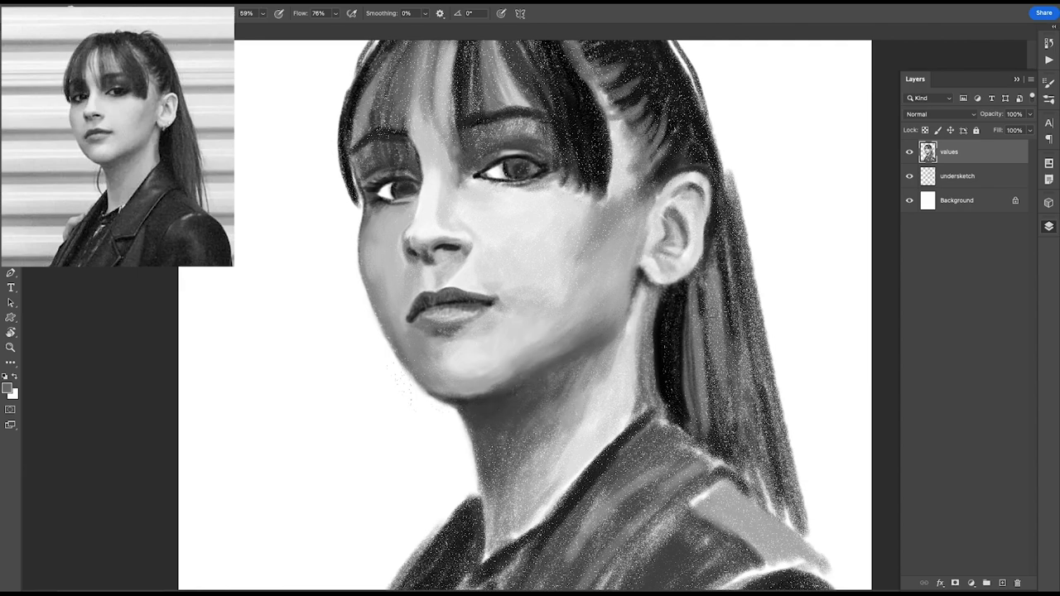
Step: Sample neck and hair tones, then load the right pupil's black as the paint colour
alt+click(478, 410)
alt+click(480, 466)
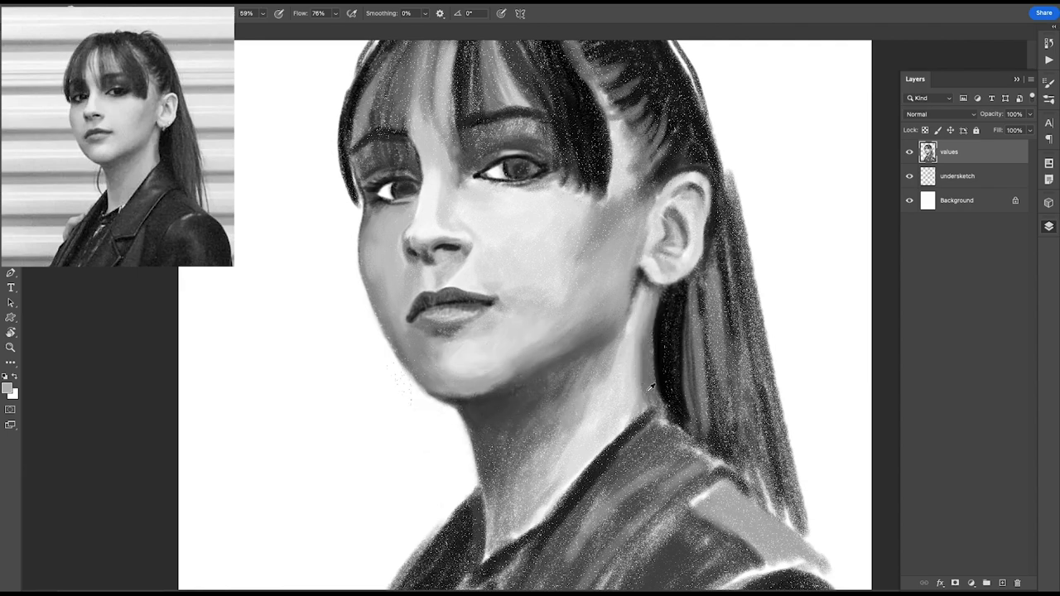
alt+click(638, 373)
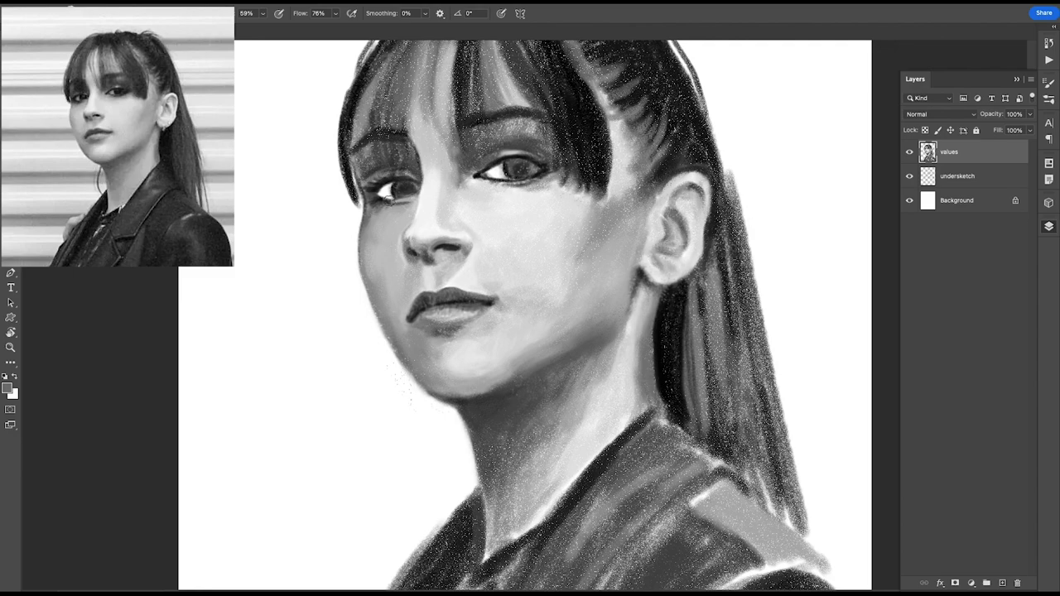
alt+click(528, 166)
Step: Darken the left edge of the hair with the brush
key(ctrl+0)
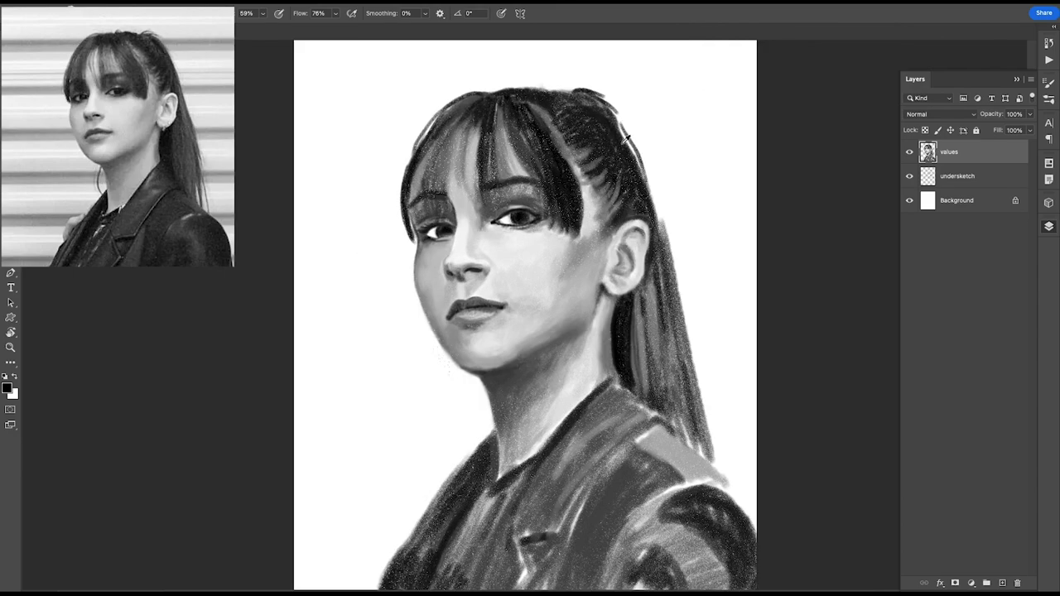
key(e)
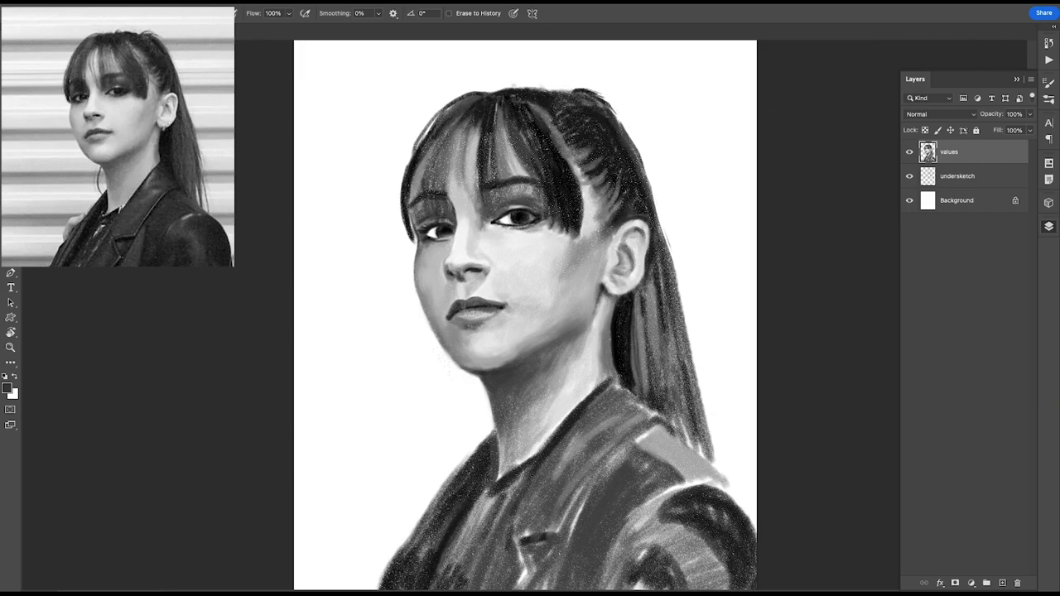
key(b)
drag(479, 94, 414, 243)
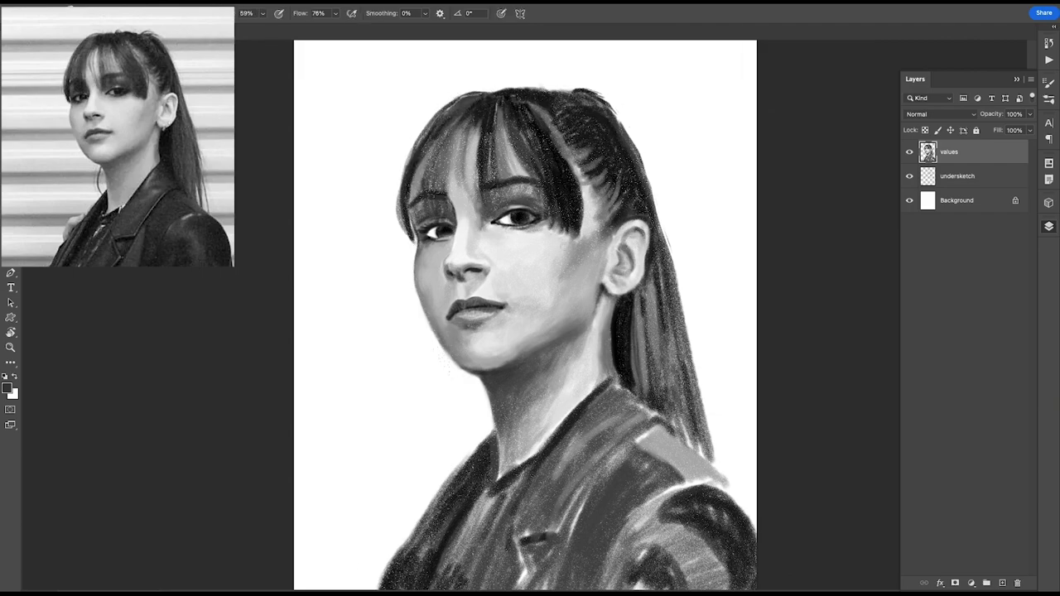
alt+click(592, 237)
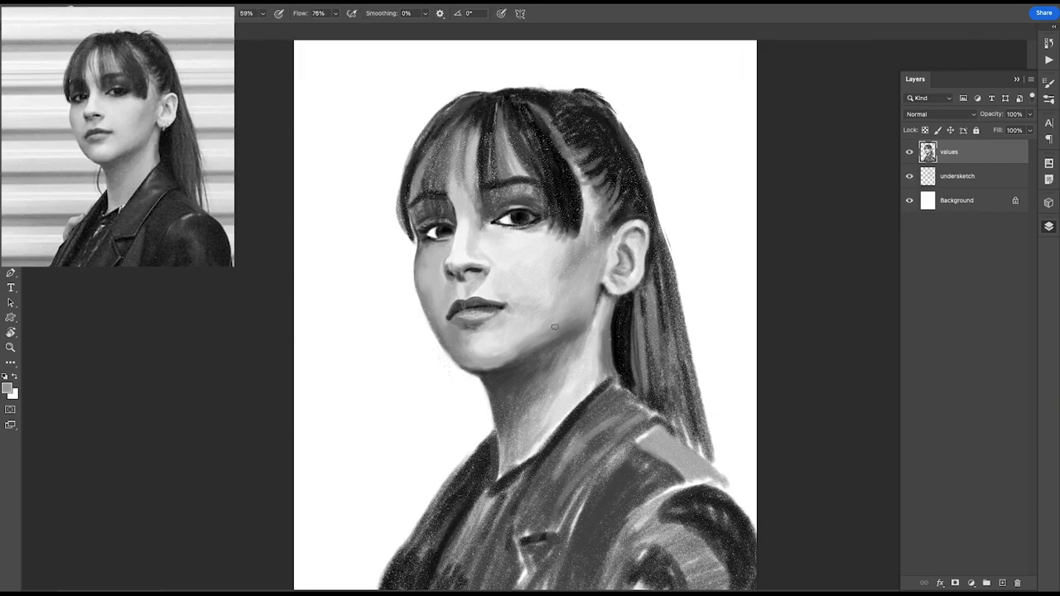
Step: Paint the jacket's left shoulder, collar and lapel in a dark sampled grey
alt+click(501, 479)
drag(500, 479, 452, 388)
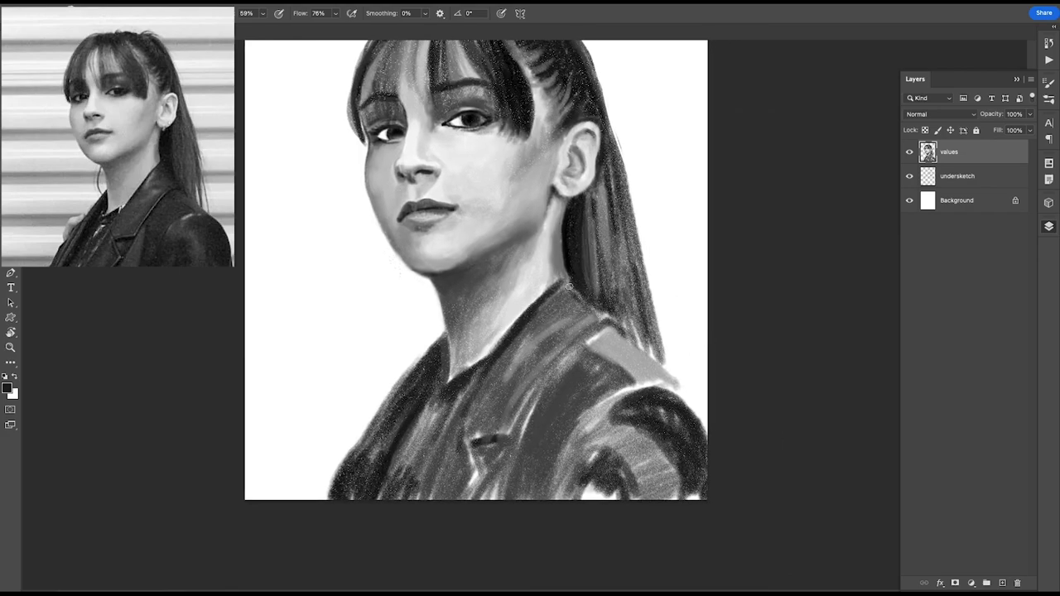
drag(556, 296, 580, 333)
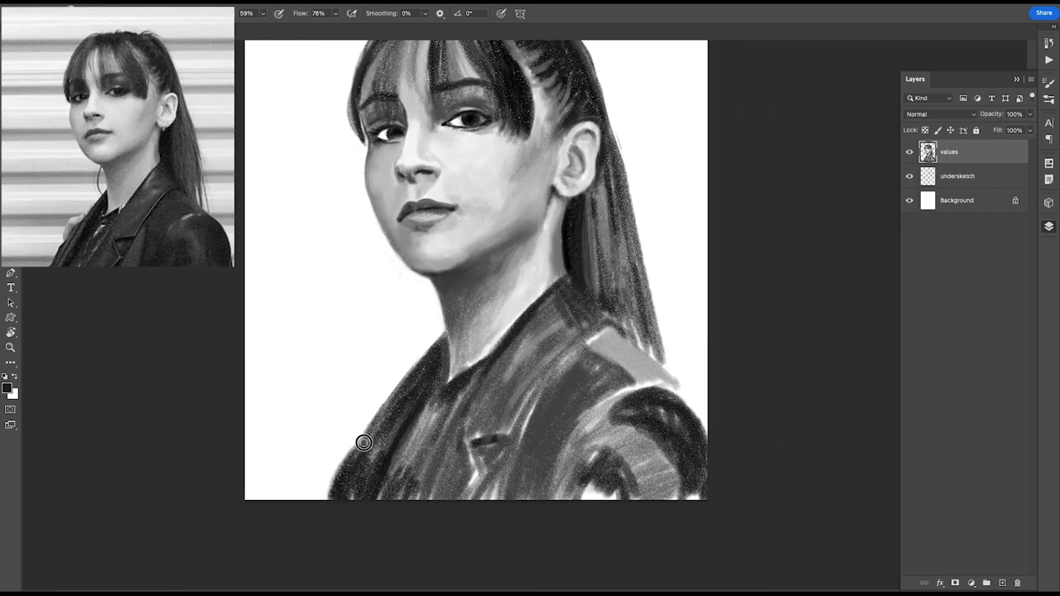
mouse_move(363, 443)
mouse_down()
mouse_move(379, 485)
mouse_move(389, 464)
mouse_move(398, 488)
mouse_move(447, 381)
mouse_move(480, 439)
mouse_move(477, 495)
mouse_move(464, 431)
mouse_move(564, 364)
mouse_up()
alt+click(512, 427)
mouse_move(596, 331)
mouse_down()
mouse_move(522, 439)
mouse_move(479, 461)
mouse_move(543, 393)
mouse_up()
drag(530, 323, 439, 497)
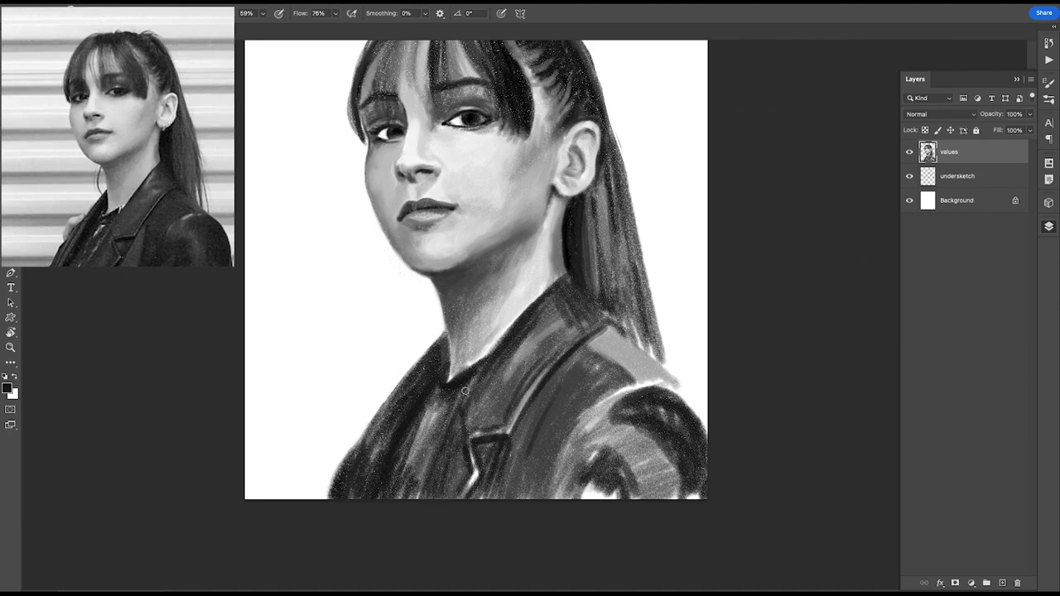
Step: Darken the collar beside the hair, the lower shoulder, and the lower lapel and chest
mouse_move(492, 359)
mouse_down()
mouse_move(551, 315)
mouse_move(527, 381)
mouse_up()
drag(663, 339, 605, 381)
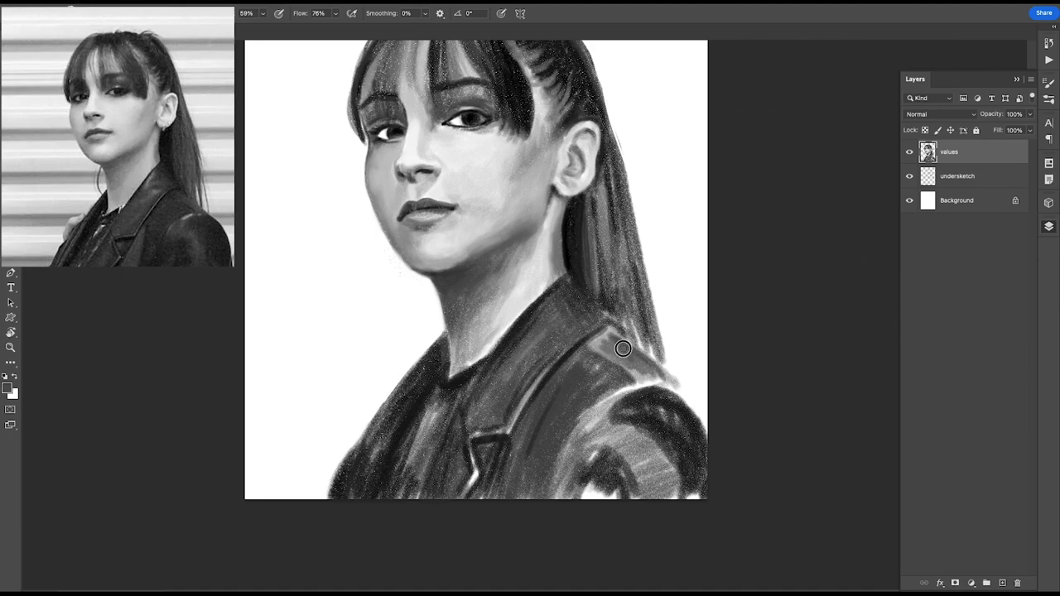
drag(680, 385, 592, 327)
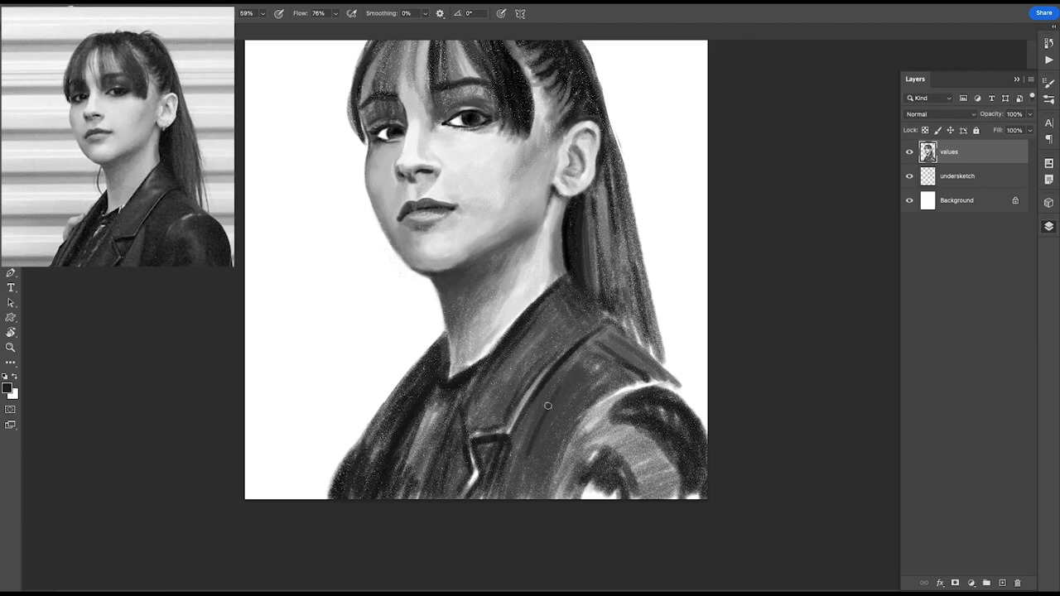
mouse_move(542, 411)
mouse_down()
mouse_move(563, 481)
mouse_move(530, 497)
mouse_move(480, 497)
mouse_up()
drag(464, 452, 476, 497)
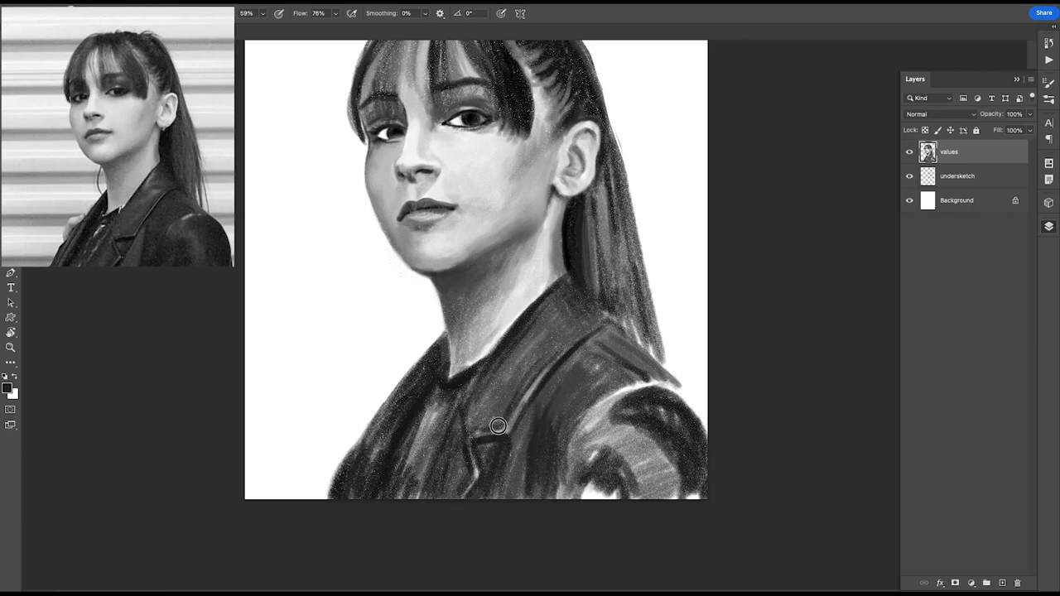
mouse_move(480, 435)
mouse_down()
mouse_move(579, 294)
mouse_move(542, 323)
mouse_up()
Step: Darken the right shoulder, the sleeve and the lower jacket
mouse_move(687, 385)
mouse_down()
mouse_move(658, 406)
mouse_move(679, 456)
mouse_up()
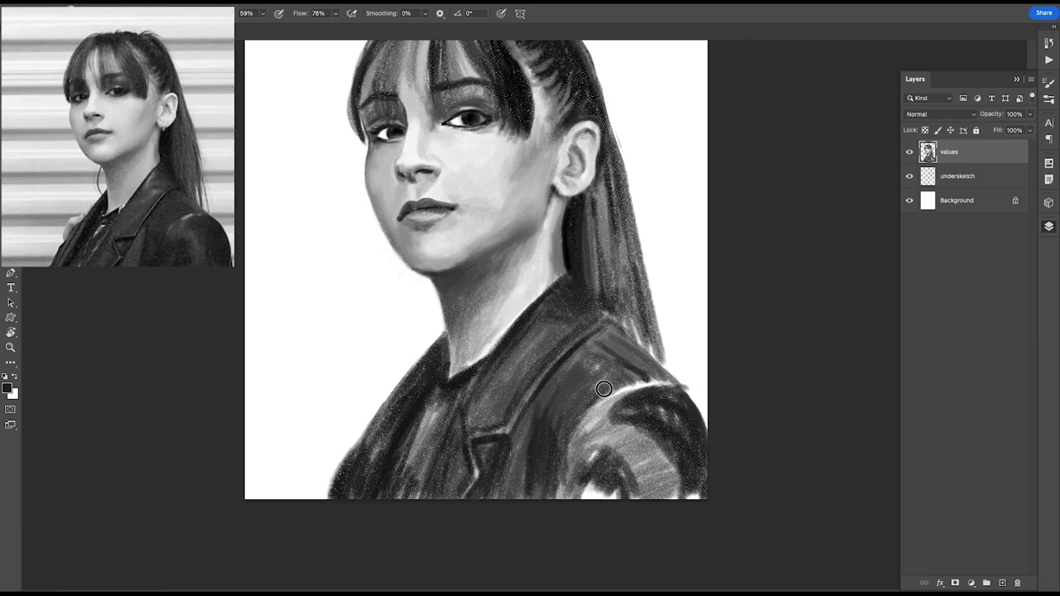
mouse_move(613, 385)
mouse_down()
mouse_move(583, 474)
mouse_move(651, 492)
mouse_up()
mouse_move(621, 414)
mouse_down()
mouse_move(663, 464)
mouse_move(666, 408)
mouse_move(588, 447)
mouse_up()
mouse_move(663, 381)
mouse_down()
mouse_move(571, 489)
mouse_move(551, 497)
mouse_up()
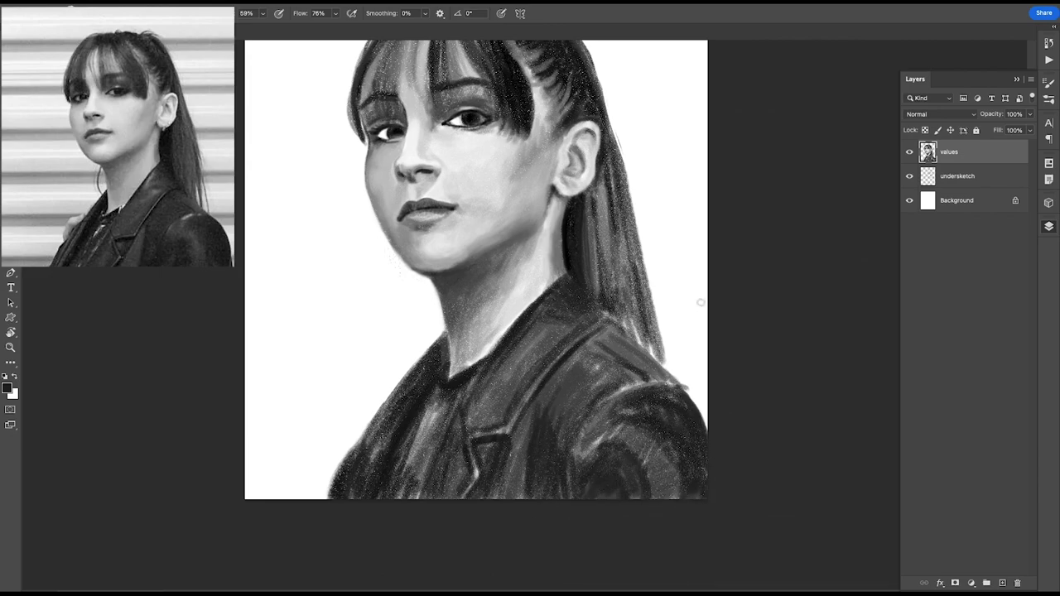
drag(414, 497, 452, 447)
Step: Add faint collar highlights and light and dark strokes on the lower-left chest
drag(556, 335, 535, 298)
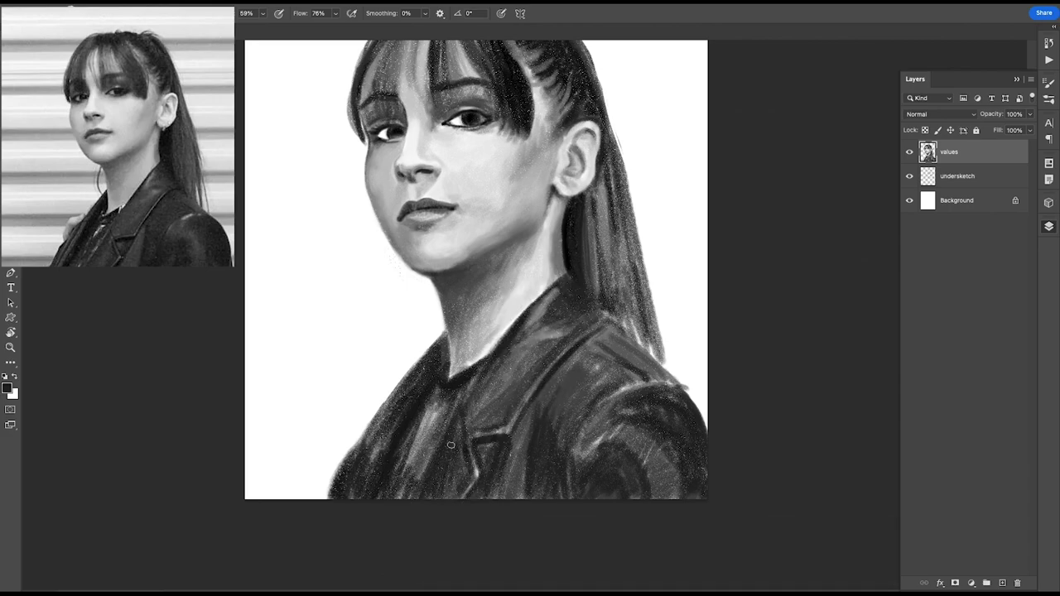
drag(450, 445, 397, 485)
drag(431, 389, 365, 497)
mouse_move(464, 398)
mouse_down()
mouse_move(418, 495)
mouse_move(412, 462)
mouse_up()
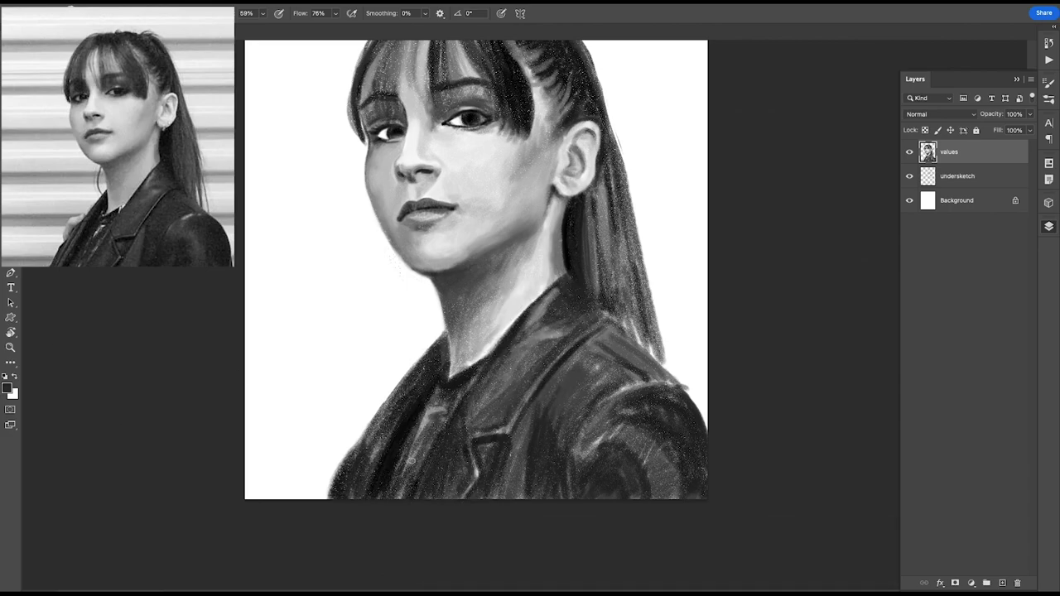
Step: Deepen the neck shadow below the chin
mouse_move(451, 386)
mouse_down()
mouse_move(539, 290)
mouse_move(472, 356)
mouse_up()
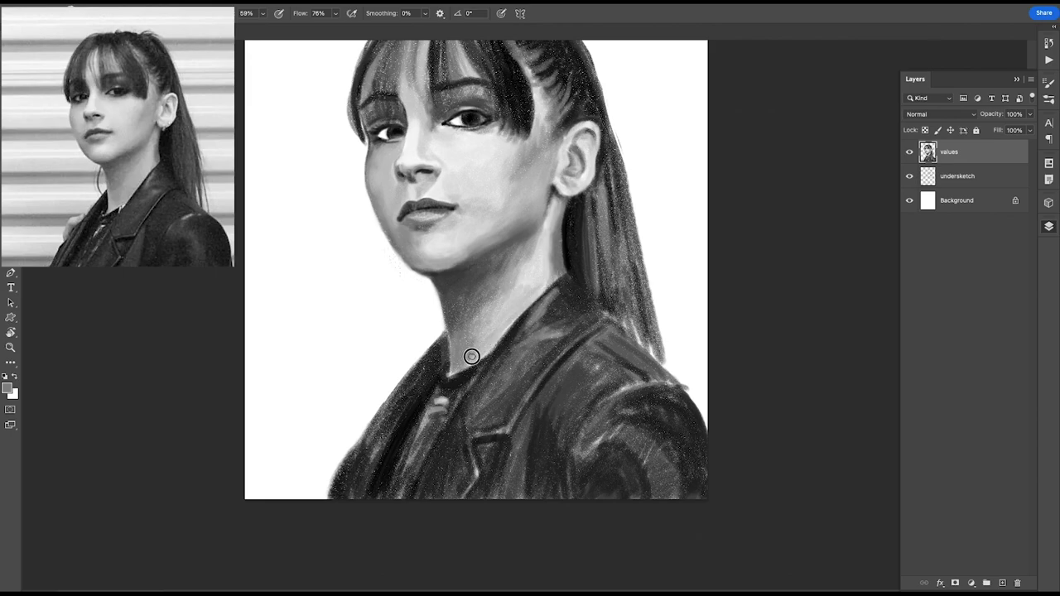
key(ctrl+minus)
key(ctrl+1)
alt+click(365, 217)
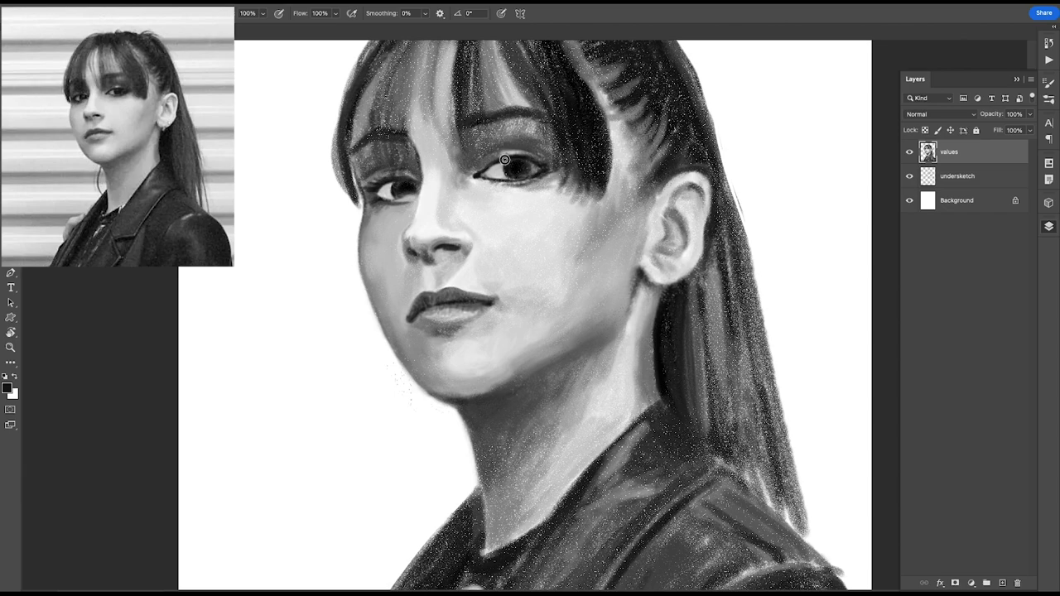
Step: Sample light and dark skin greys to soften the skin under both eyes
alt+click(418, 150)
alt+click(422, 187)
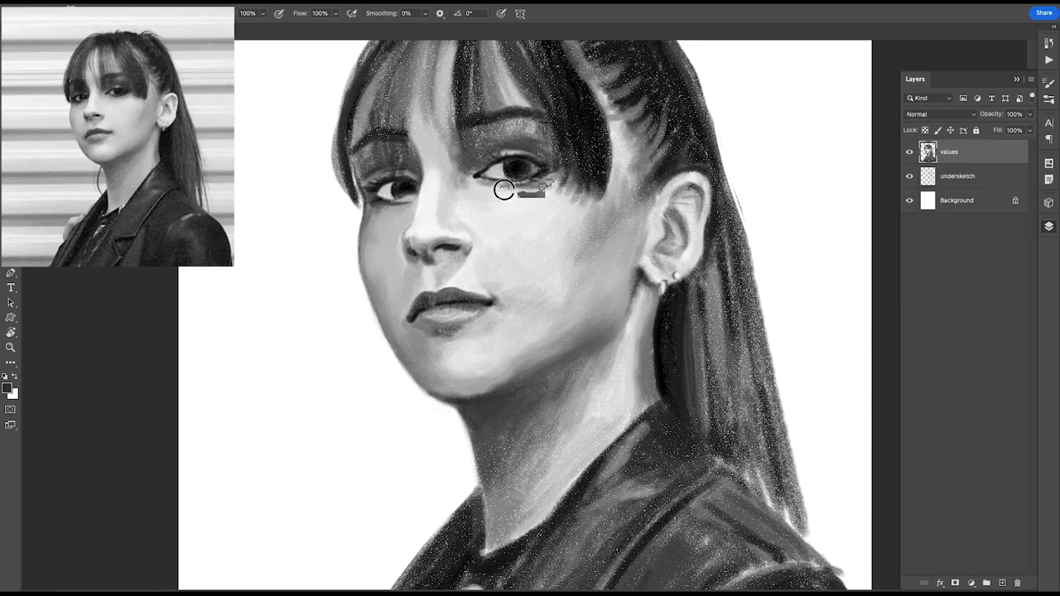
alt+click(535, 190)
alt+click(497, 184)
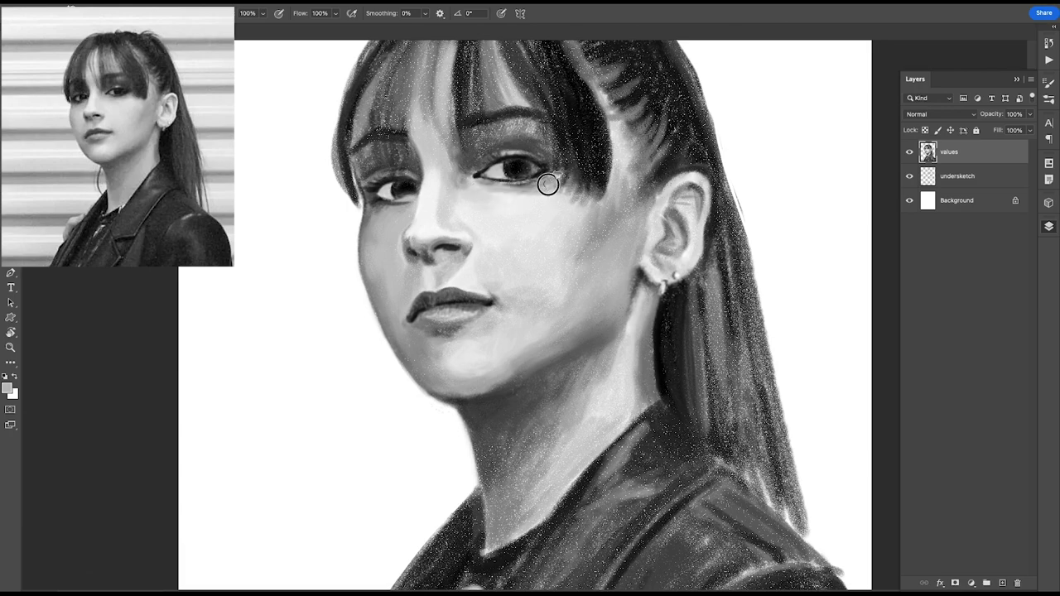
alt+click(398, 199)
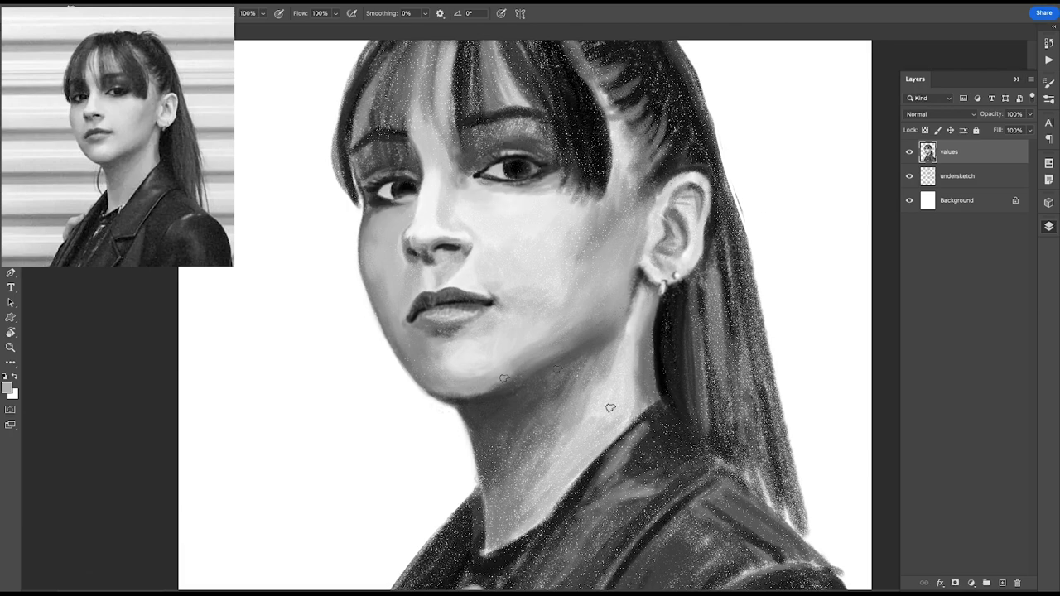
alt+click(489, 464)
key(ctrl+minus)
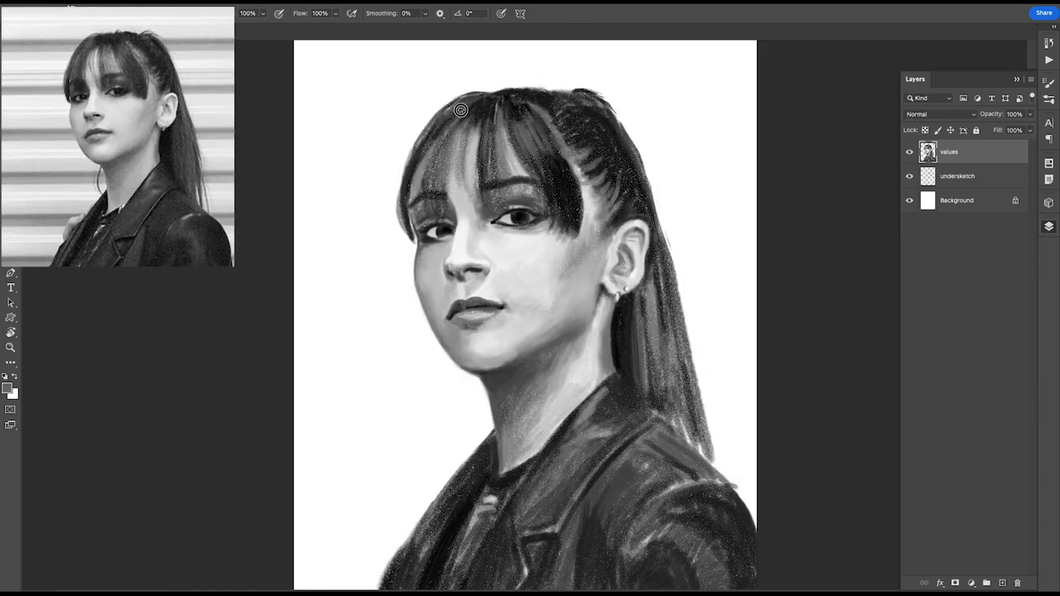
Step: Add a light streak down the bangs and darken the hair on top of the head
alt+click(433, 188)
drag(472, 123, 466, 159)
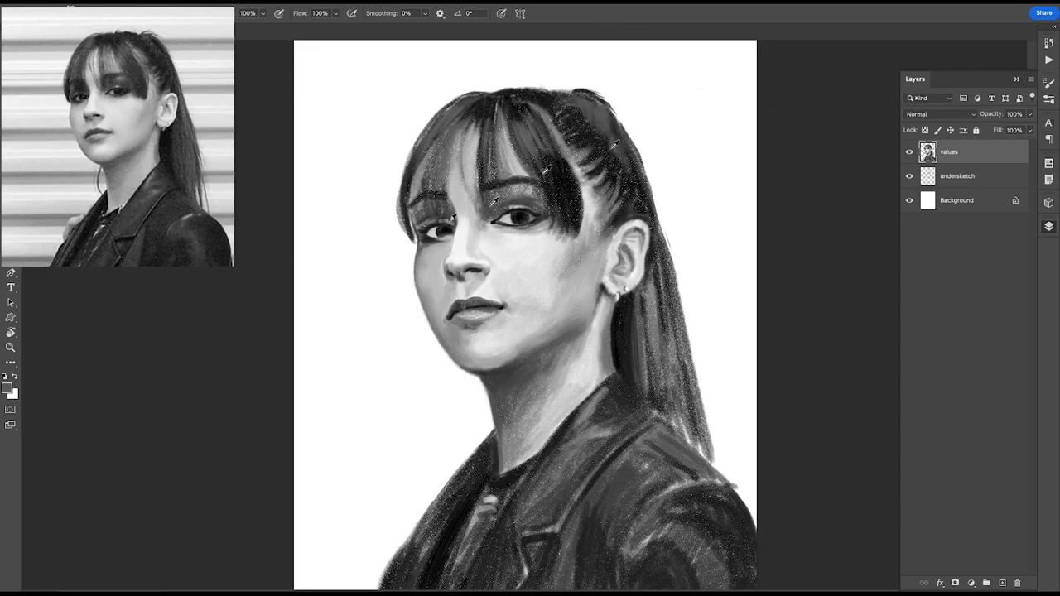
alt+click(500, 87)
drag(500, 88, 489, 125)
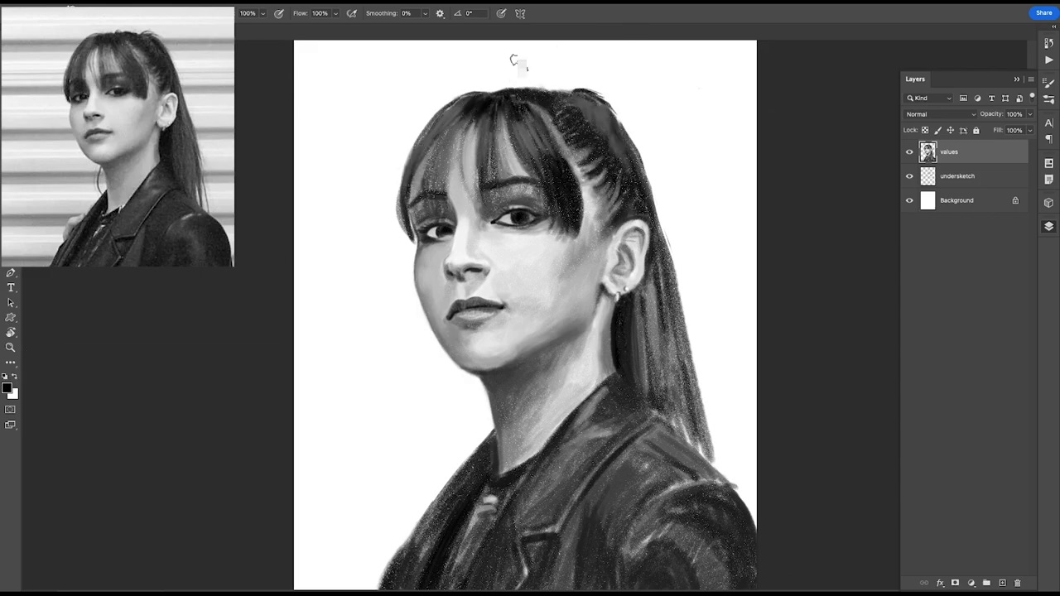
mouse_move(556, 118)
mouse_down()
mouse_move(610, 146)
mouse_move(623, 176)
mouse_up()
drag(587, 108, 606, 178)
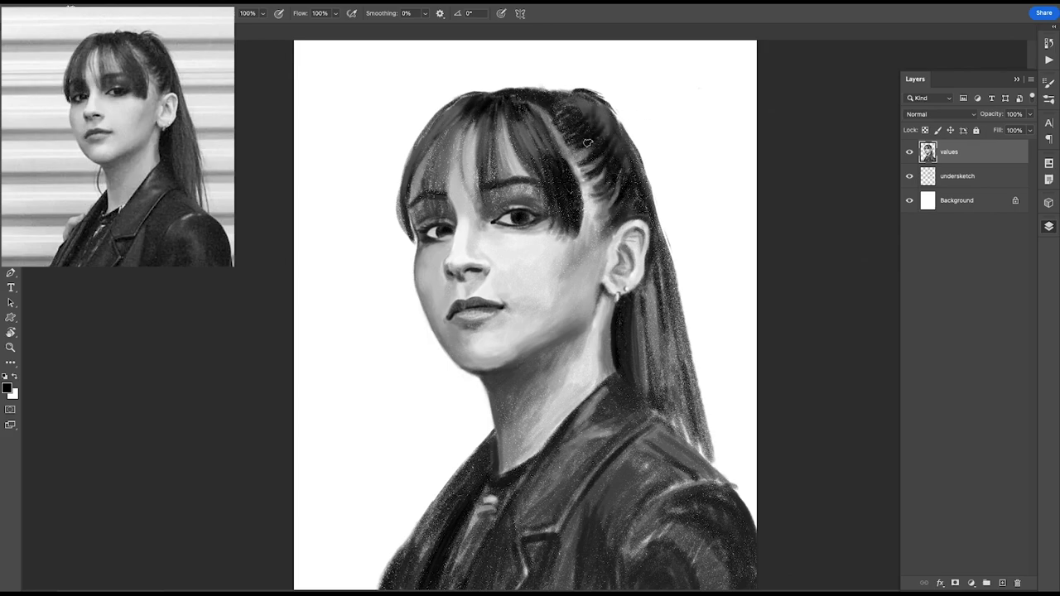
Step: Add darker strands through the left bangs
alt+click(553, 208)
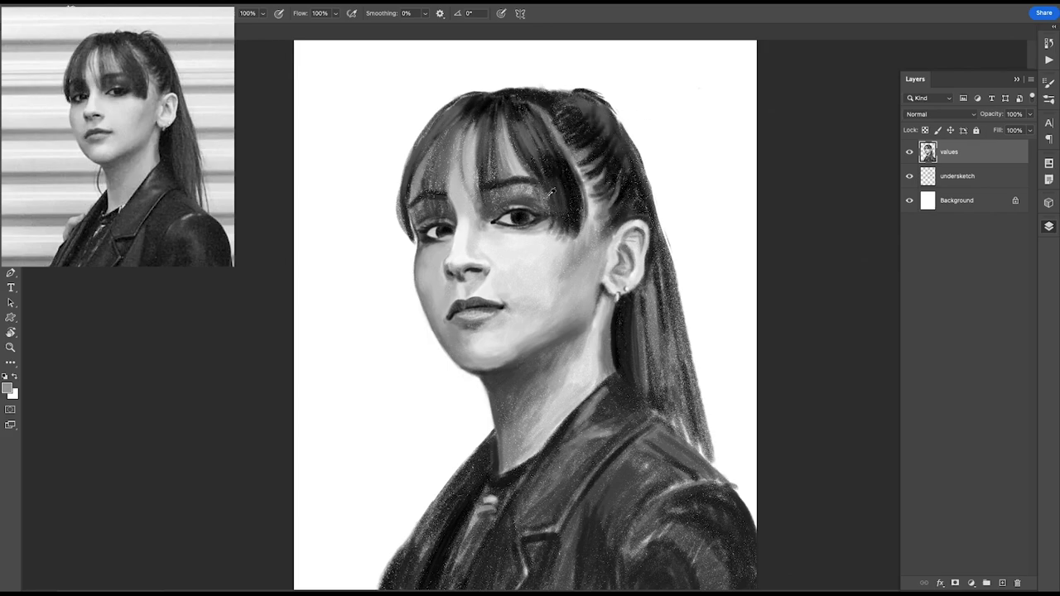
alt+click(537, 206)
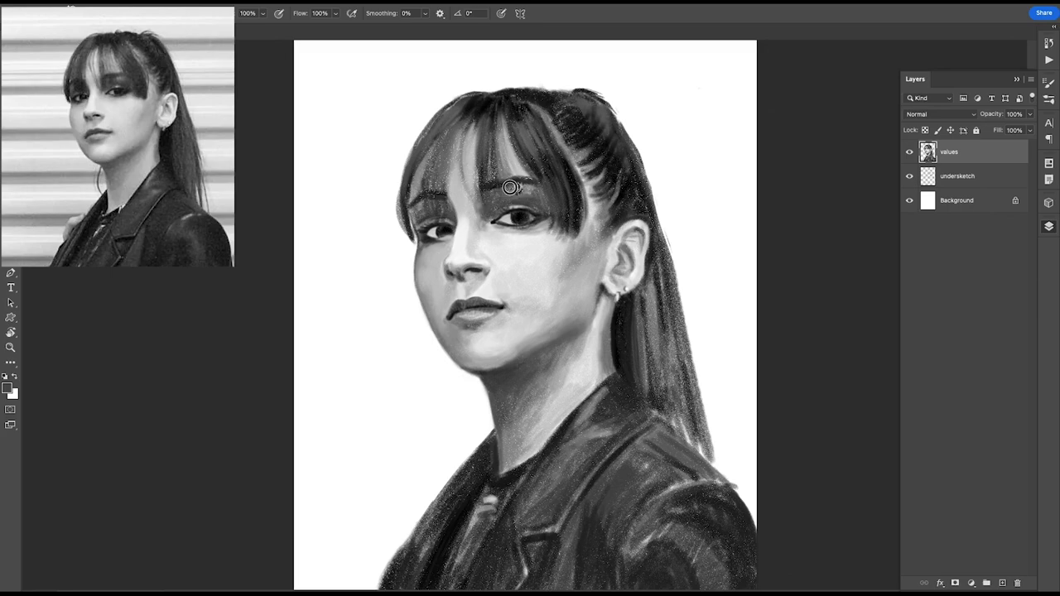
alt+click(527, 189)
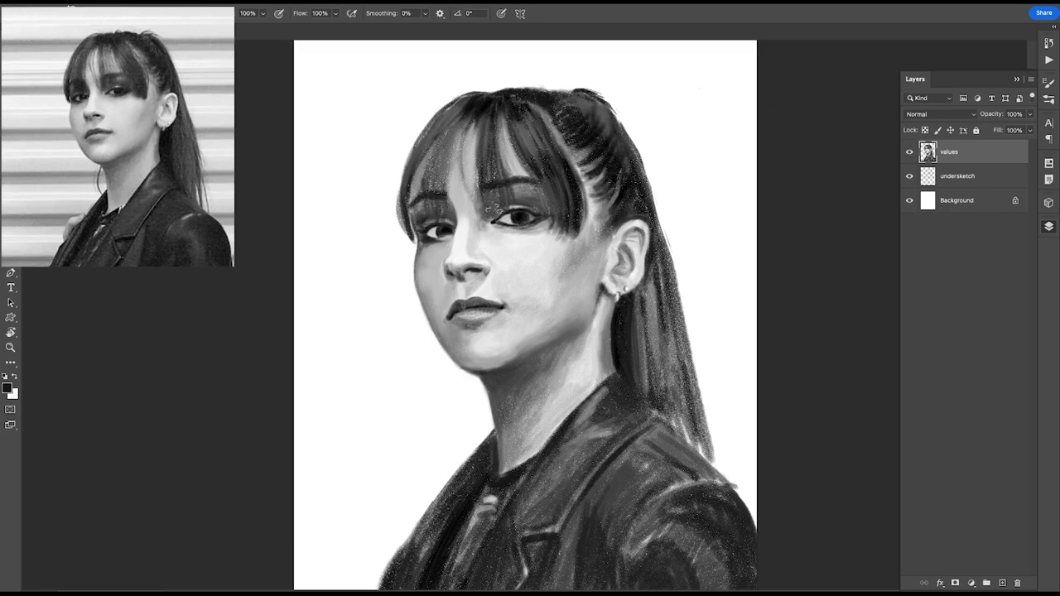
drag(458, 124, 454, 177)
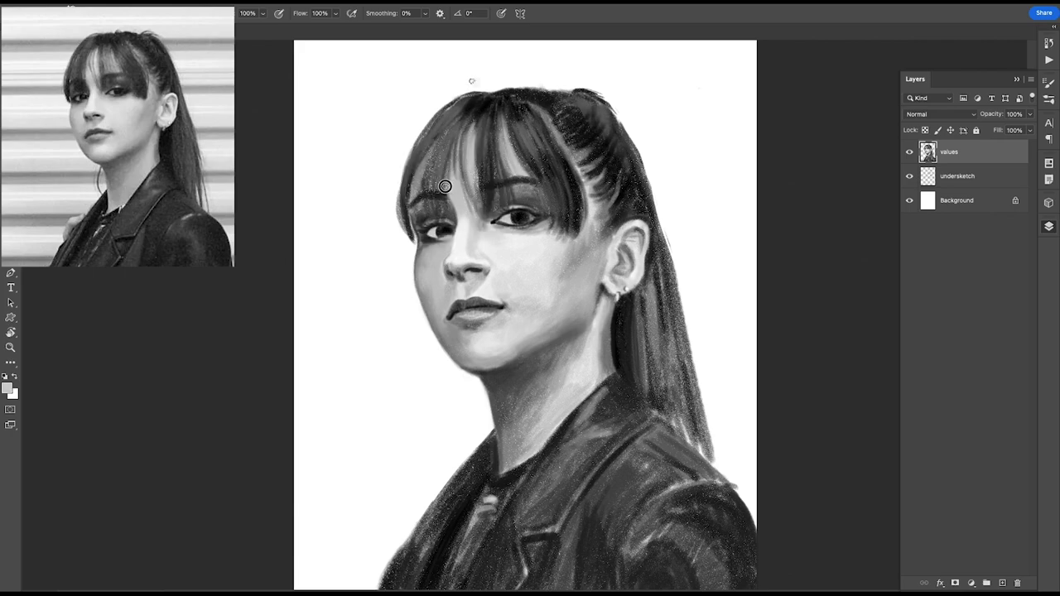
mouse_move(483, 137)
mouse_down()
mouse_move(432, 134)
mouse_move(403, 217)
mouse_up()
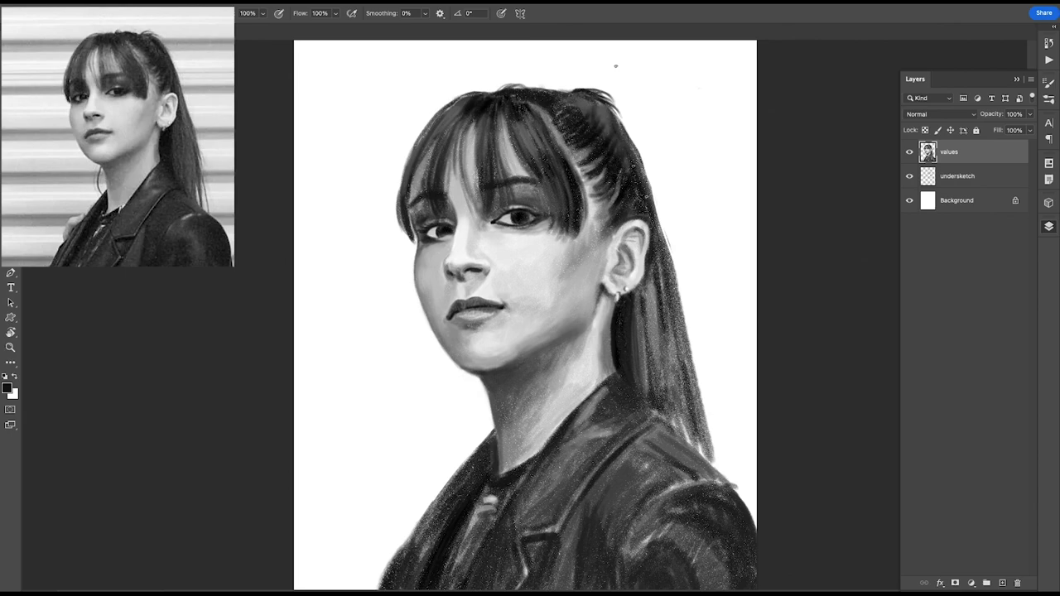
Step: Paint dark and white strokes along the right hair strand and darken the top strands
drag(688, 333, 717, 471)
key(x)
drag(696, 381, 711, 464)
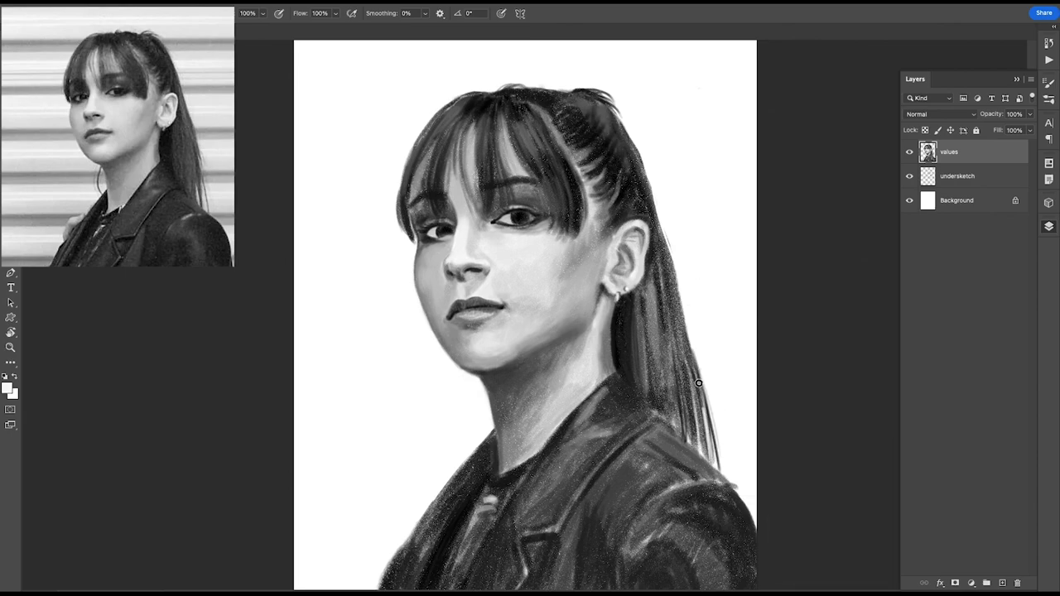
alt+click(683, 309)
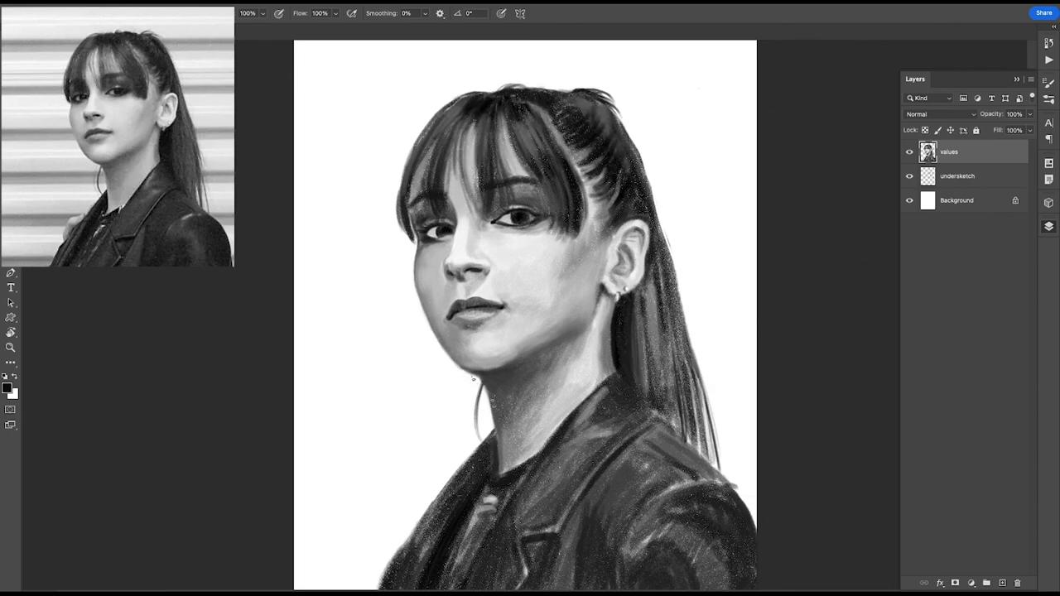
drag(590, 143, 566, 214)
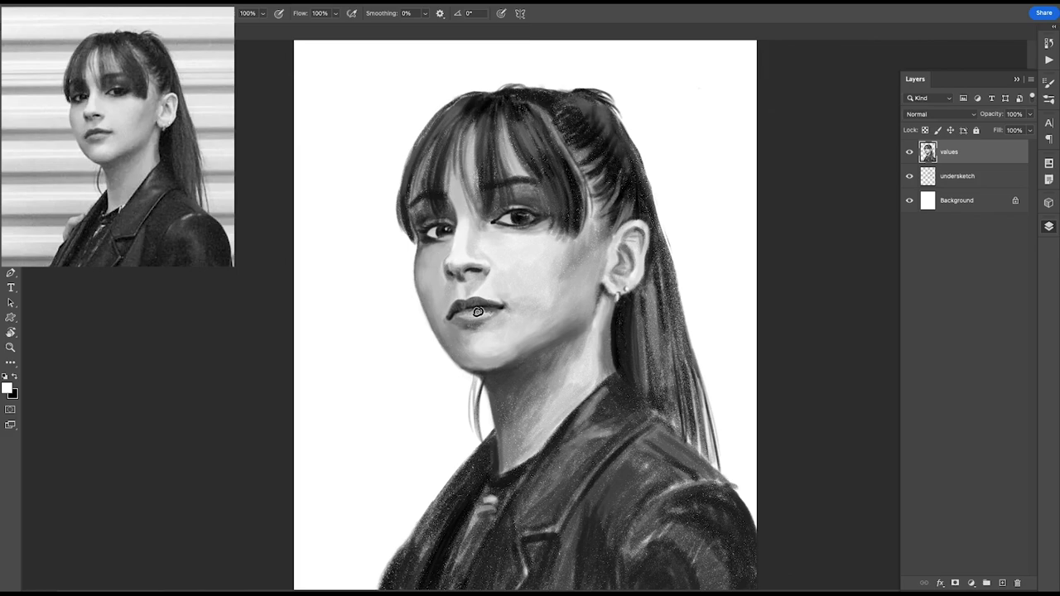
Step: Paint highlights and dark shadows on the hair strands right of the ear
drag(658, 265, 681, 406)
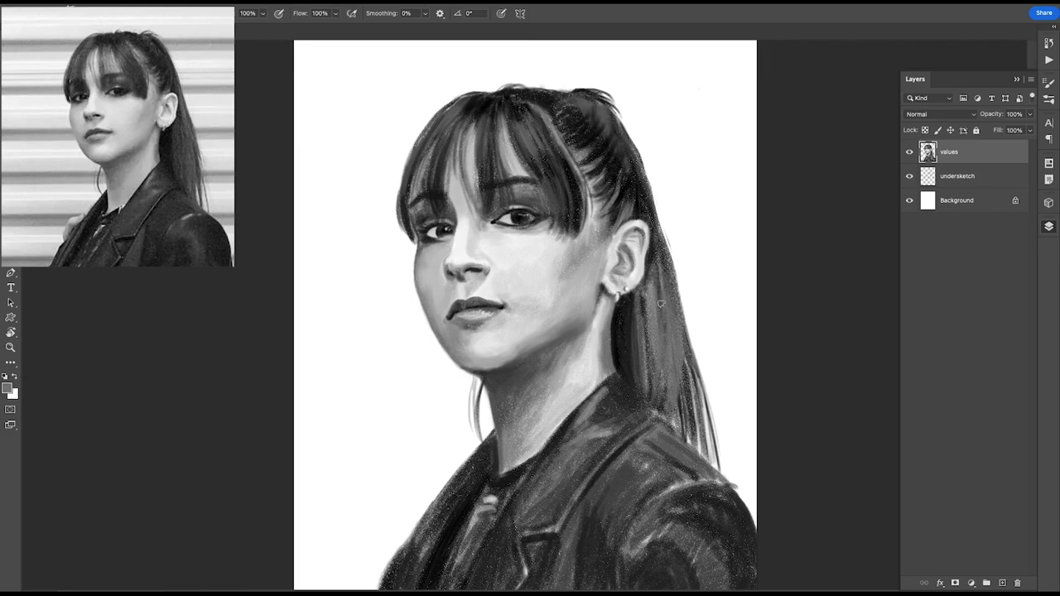
drag(646, 203, 659, 282)
drag(642, 332, 648, 399)
drag(653, 264, 666, 337)
drag(663, 331, 694, 427)
drag(656, 225, 678, 304)
Step: Darken the ponytail strands, then highlight its right edge and the top of the hair
alt+click(621, 100)
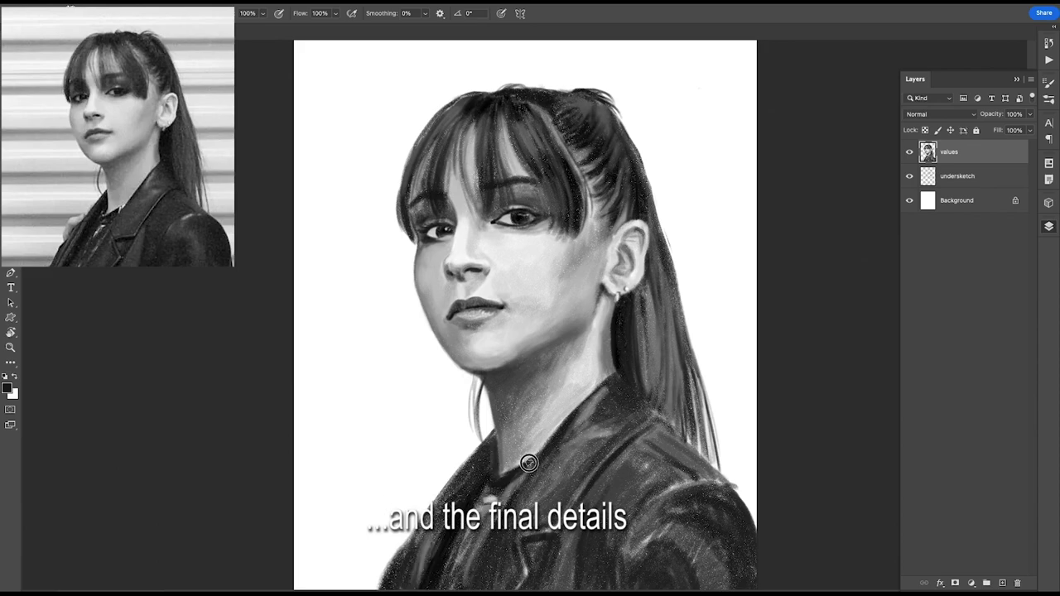
alt+click(613, 383)
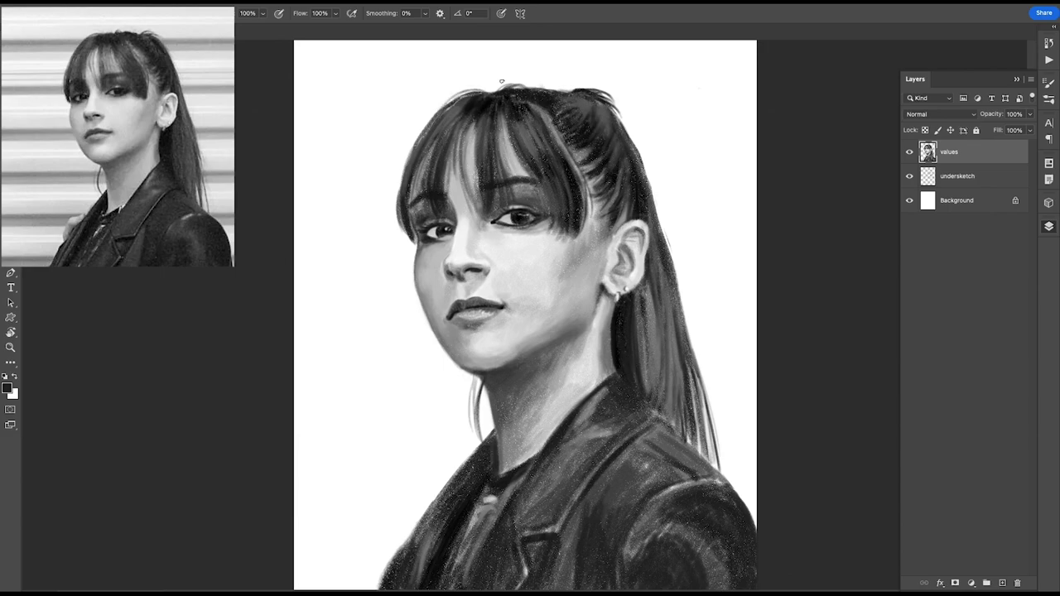
drag(637, 313, 638, 352)
drag(662, 269, 672, 414)
drag(676, 286, 686, 356)
alt+click(614, 197)
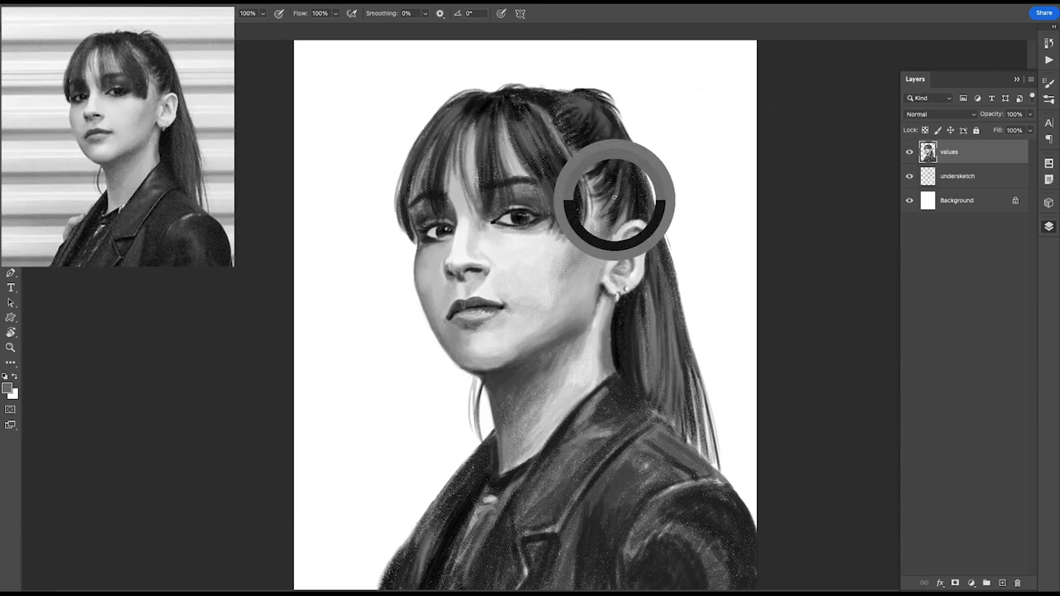
drag(590, 106, 610, 143)
drag(660, 273, 671, 374)
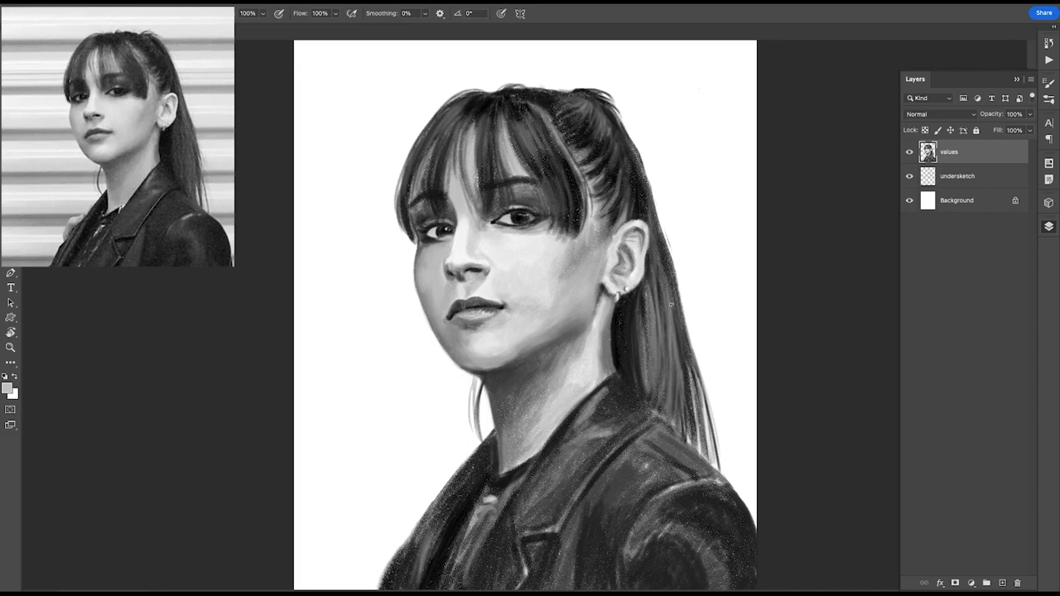
Step: Select the white background with the Magic Wand, then contract and expand the selection
key(w)
click(746, 265)
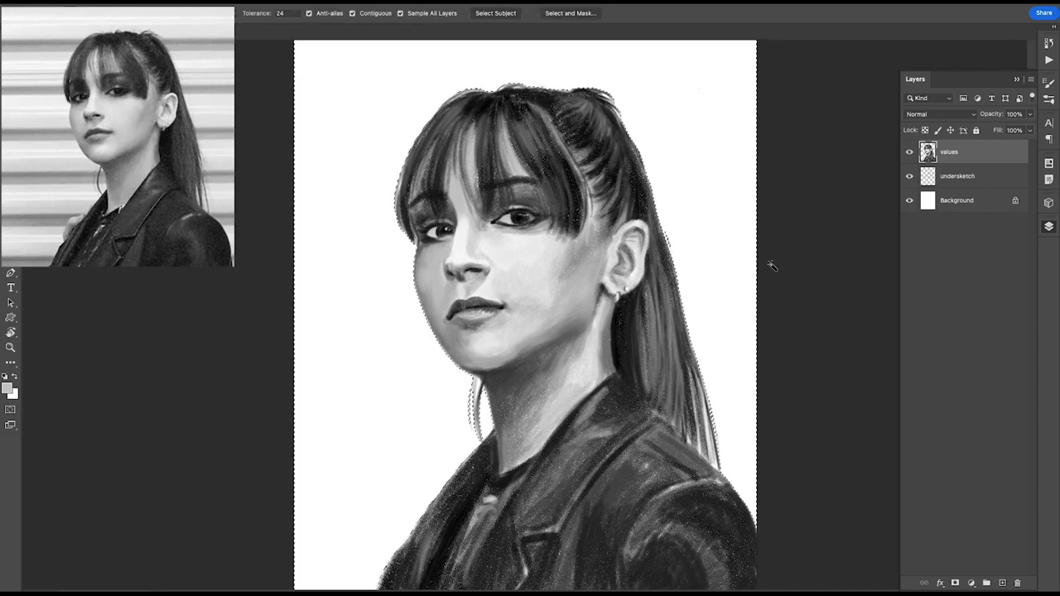
click(497, 213)
key(Return)
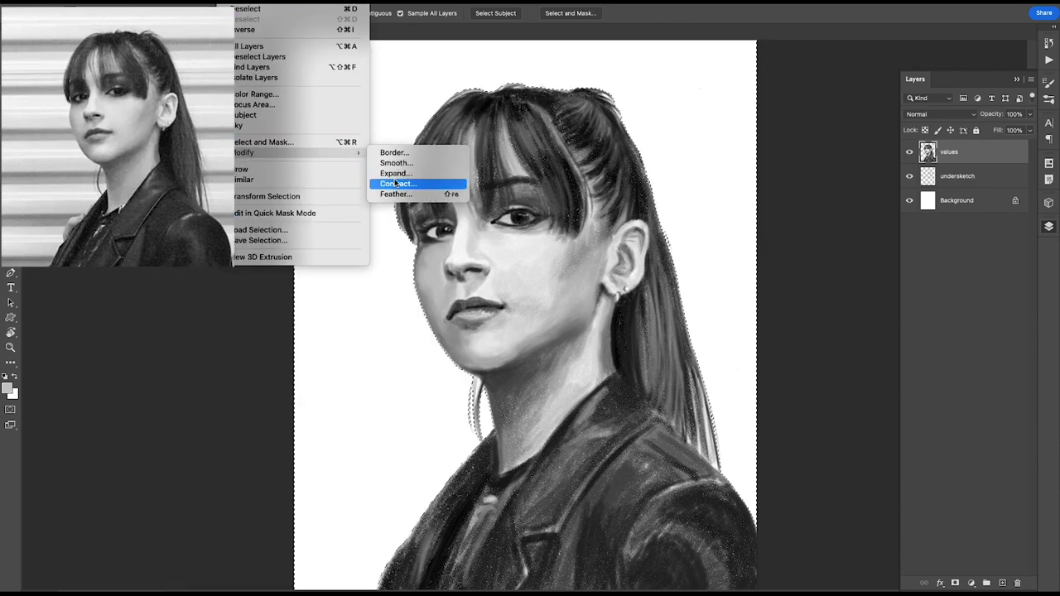
click(414, 182)
key(Return)
Step: Open the megapack brush folder and add a new layer named 'bg texture'
click(22, 459)
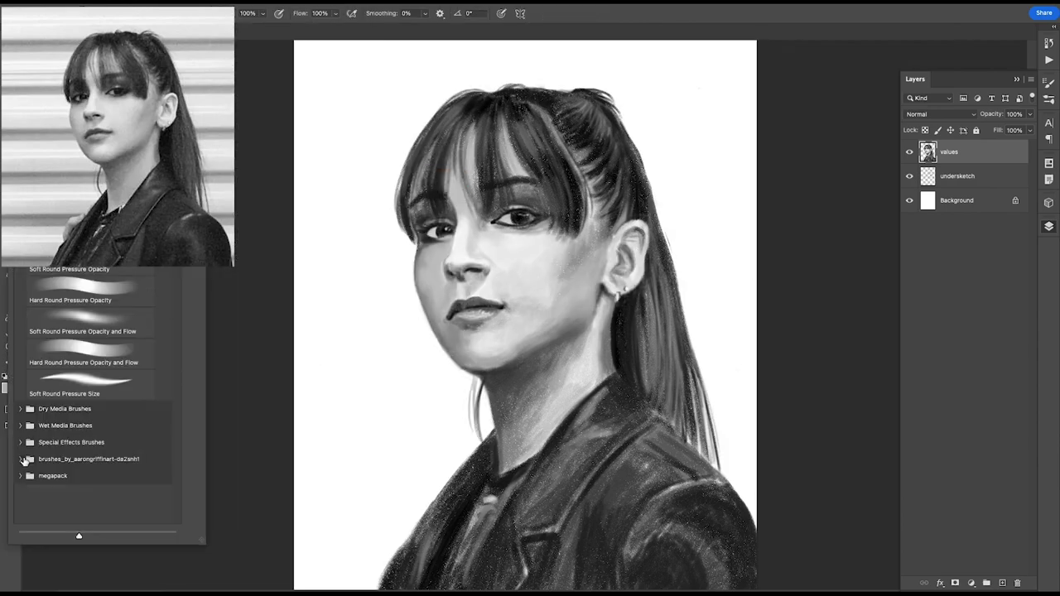
click(29, 480)
click(1003, 583)
double_click(953, 176)
text(bg texture)
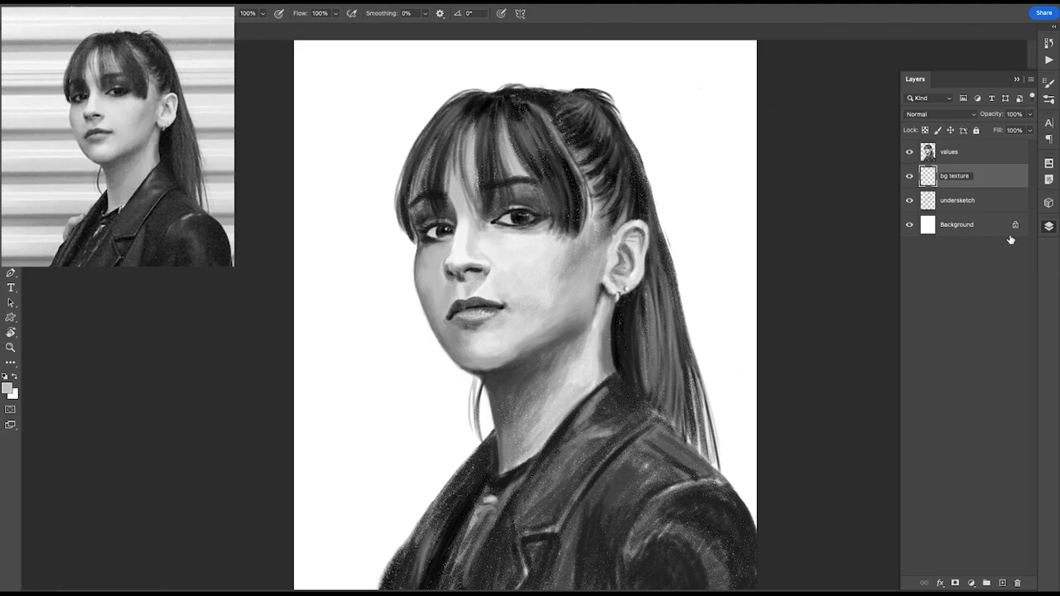
key(Return)
Step: Set the bg texture layer to Dissolve blending and add a new layer above it
key(w)
click(362, 279)
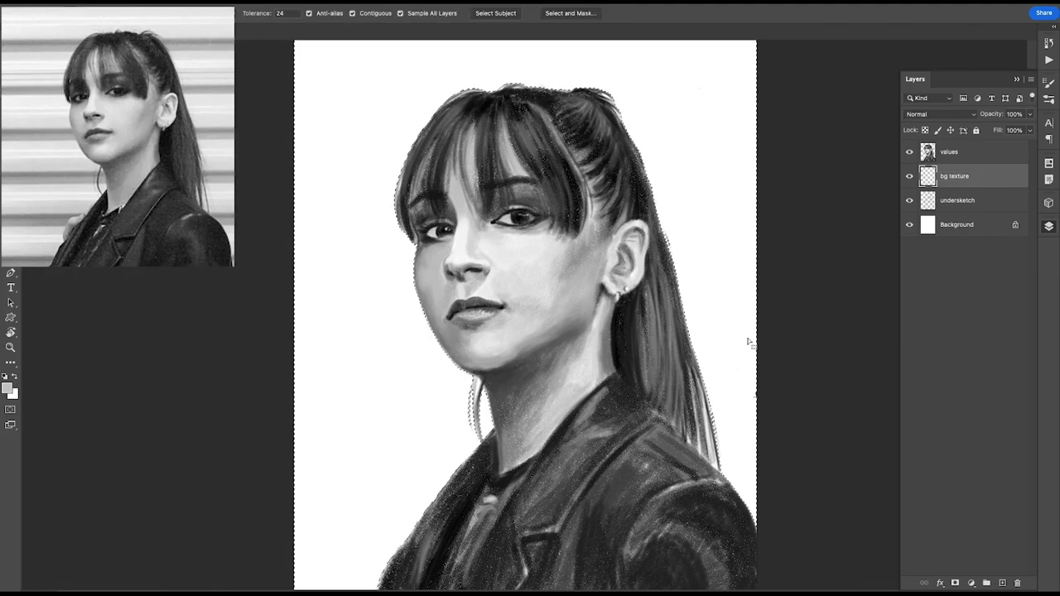
key(shift+alt+i)
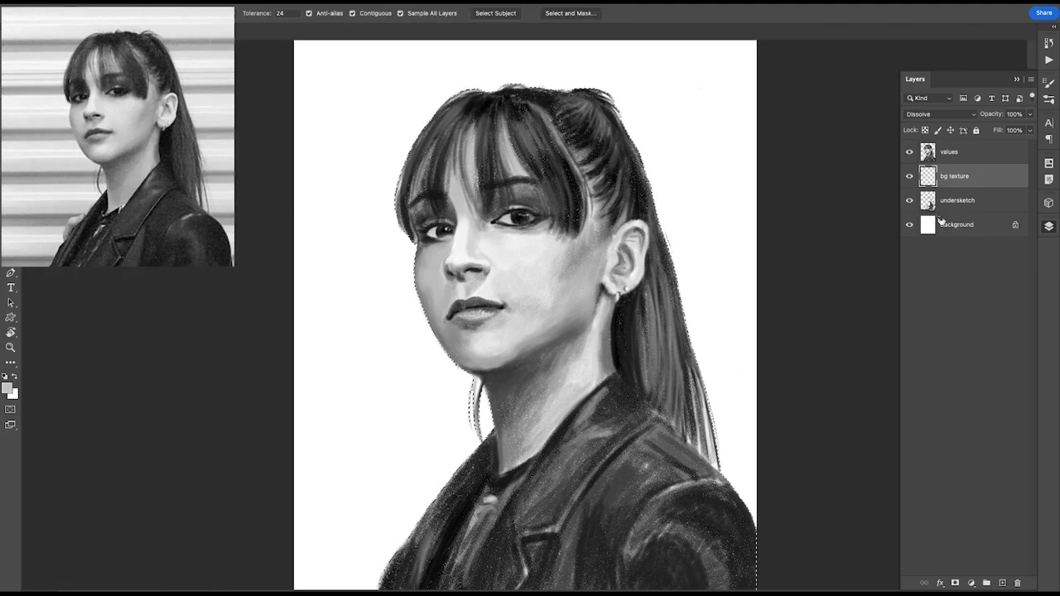
key(ctrl+j)
key(ctrl+d)
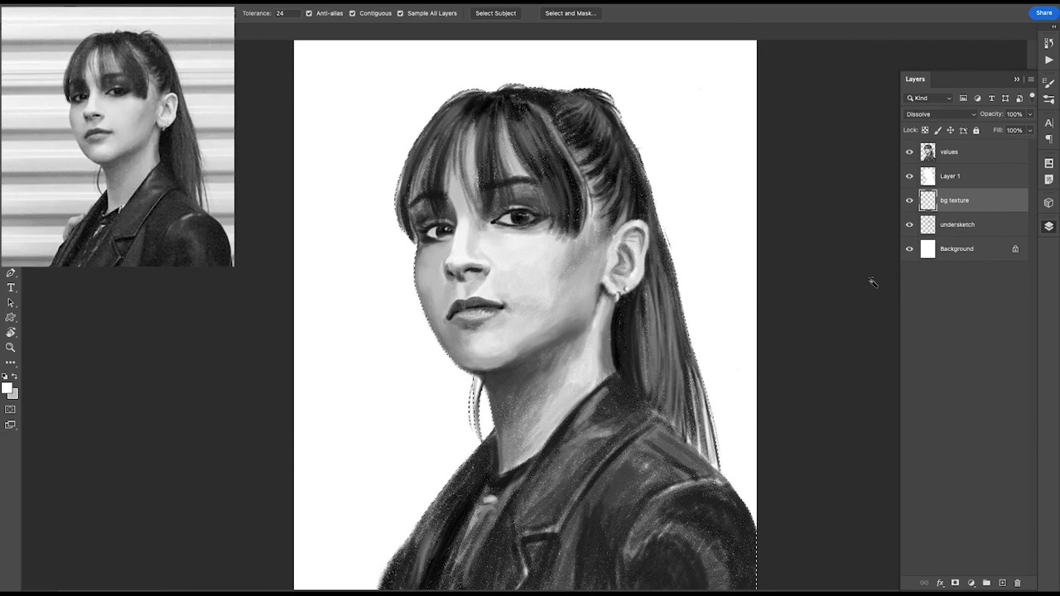
key(b)
click(7, 388)
Step: Paint mid-grey Dissolve texture beside the neck, lower left, upper right and left side
click(280, 271)
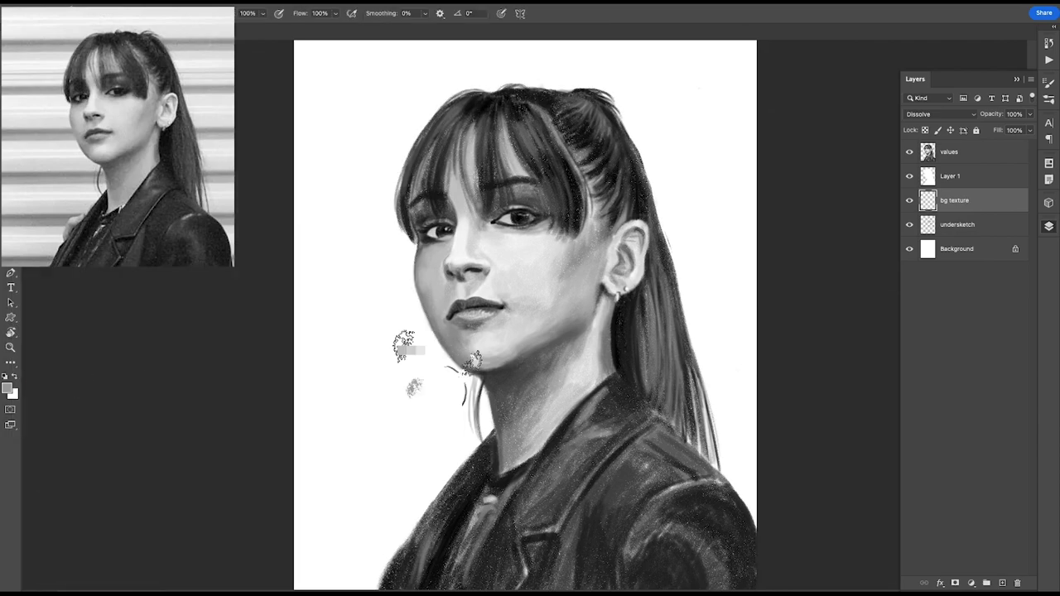
mouse_move(414, 388)
mouse_down()
mouse_move(493, 375)
mouse_move(389, 389)
mouse_move(704, 315)
mouse_move(398, 273)
mouse_move(396, 468)
mouse_up()
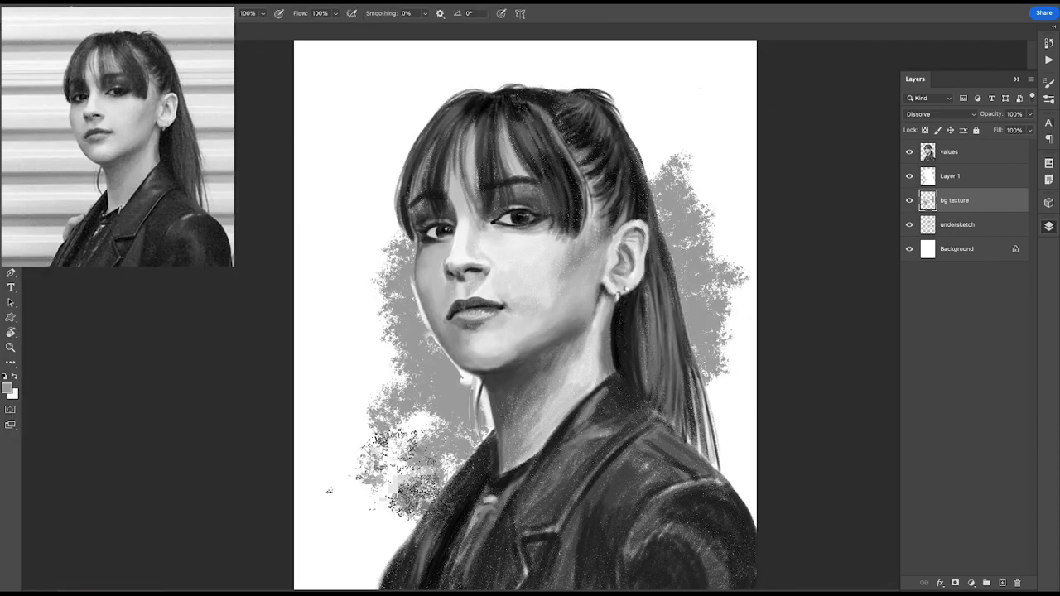
drag(329, 491, 447, 464)
drag(663, 124, 687, 166)
drag(348, 281, 373, 390)
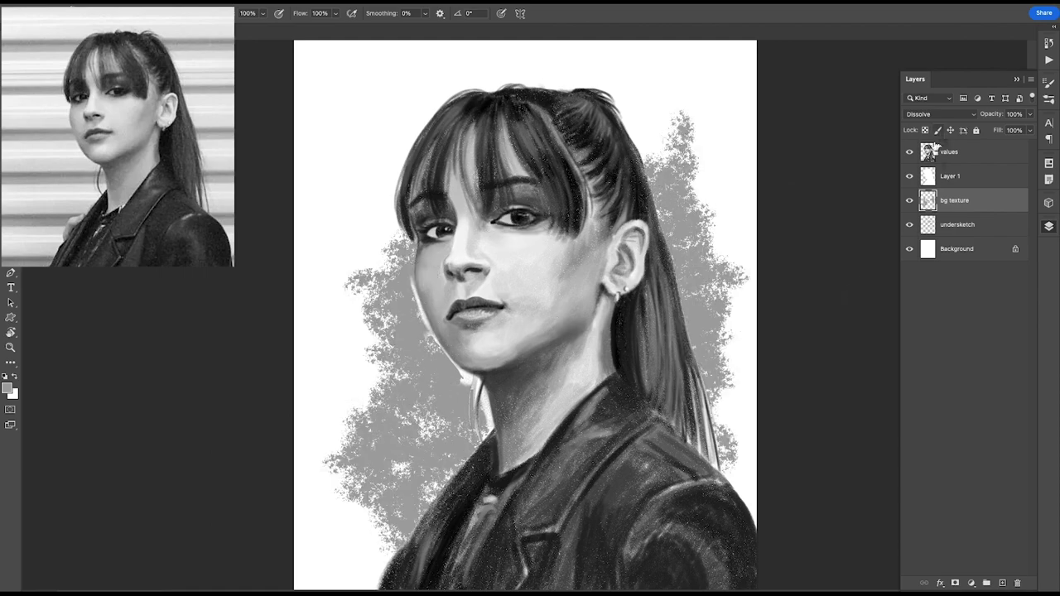
Step: Browse the brush presets from the values layer, then return to the bg texture layer
click(936, 150)
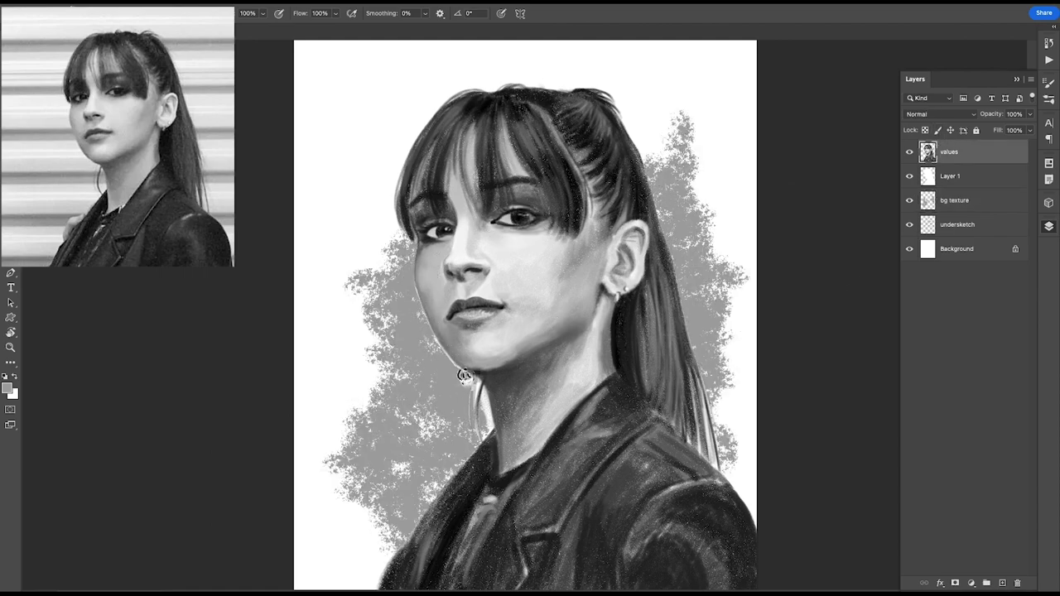
key(F5)
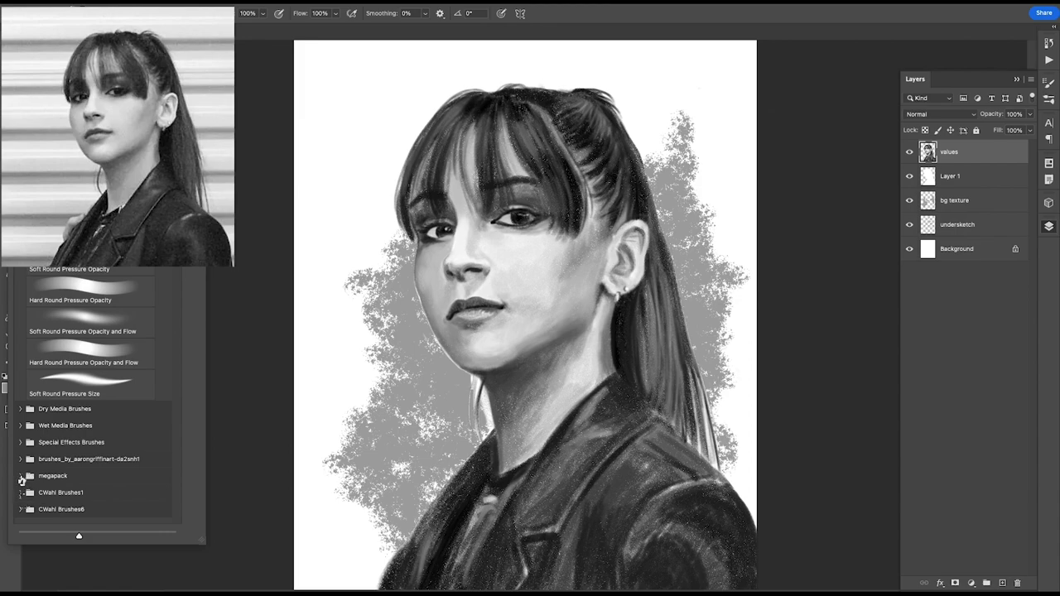
scroll(91, 373, down, 3)
key(F5)
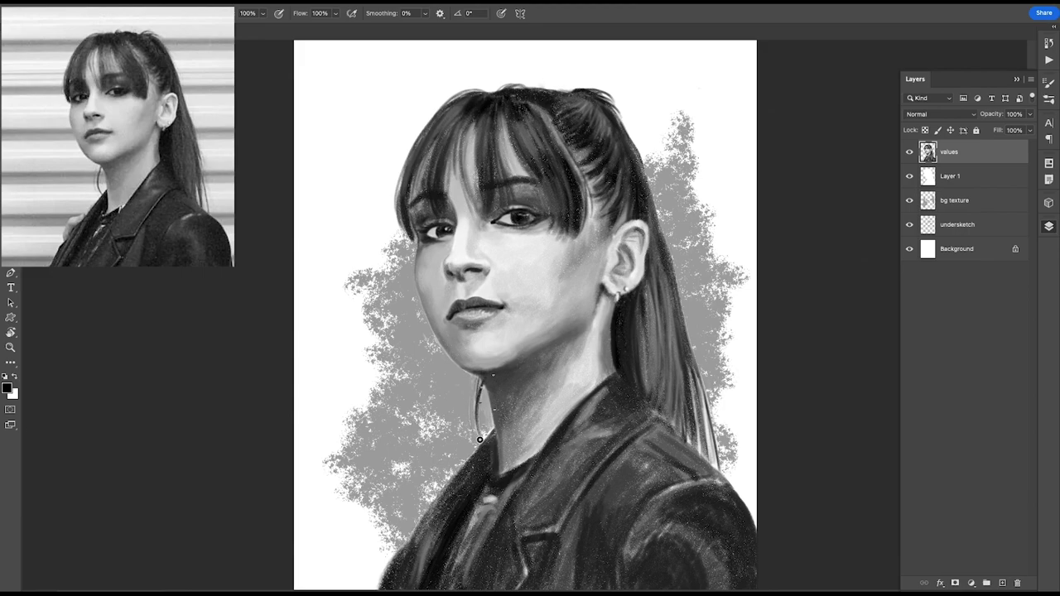
click(953, 200)
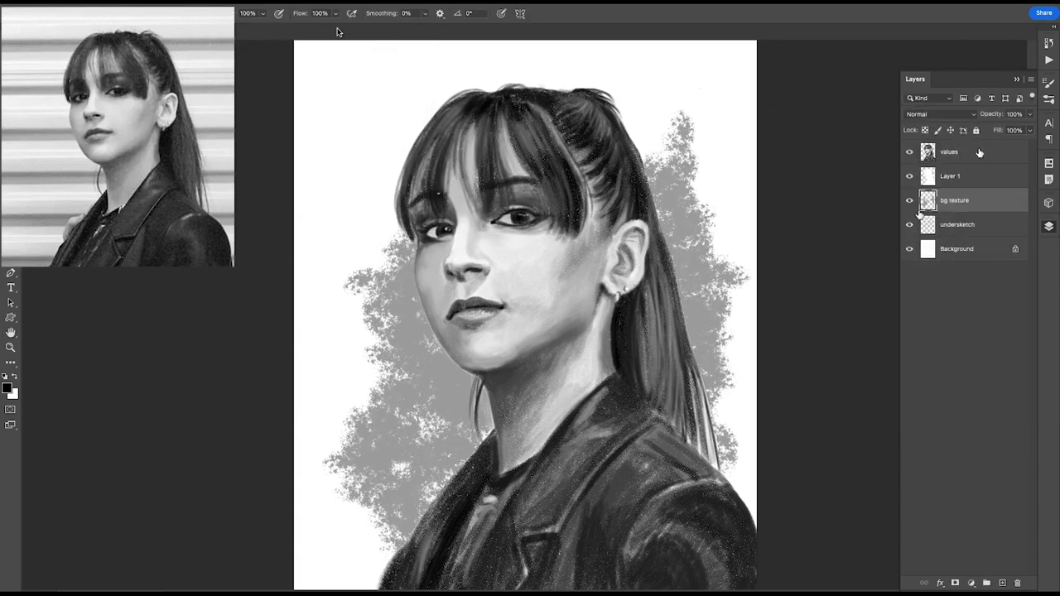
Step: Apply a 1.3 px Gaussian Blur to the background texture
click(248, 3)
click(472, 171)
key(Return)
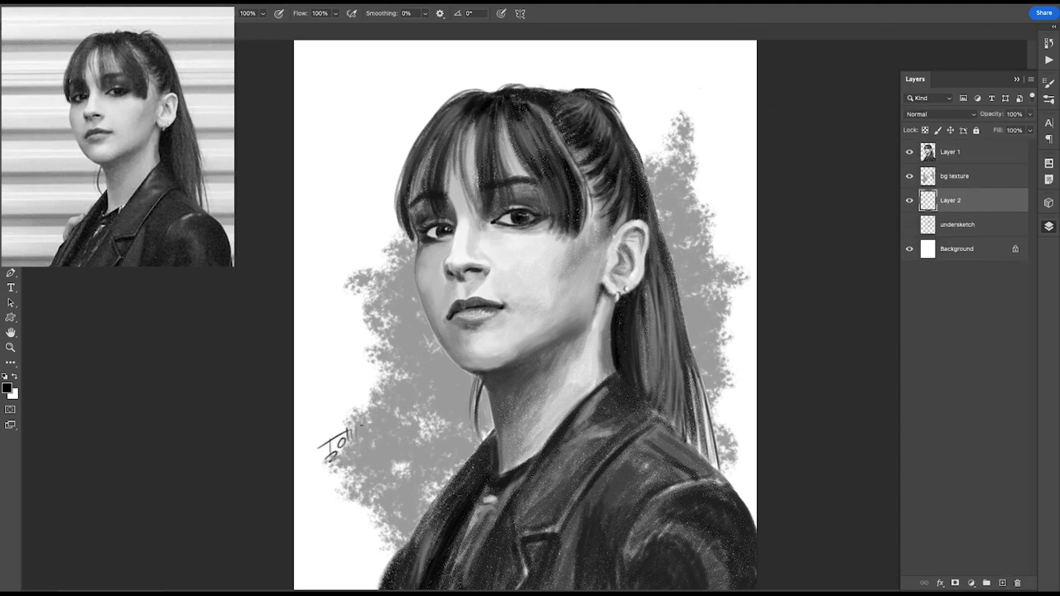
Step: Move Layer 2 above bg texture and name the layers 'values' and 'signature'
drag(951, 200, 950, 166)
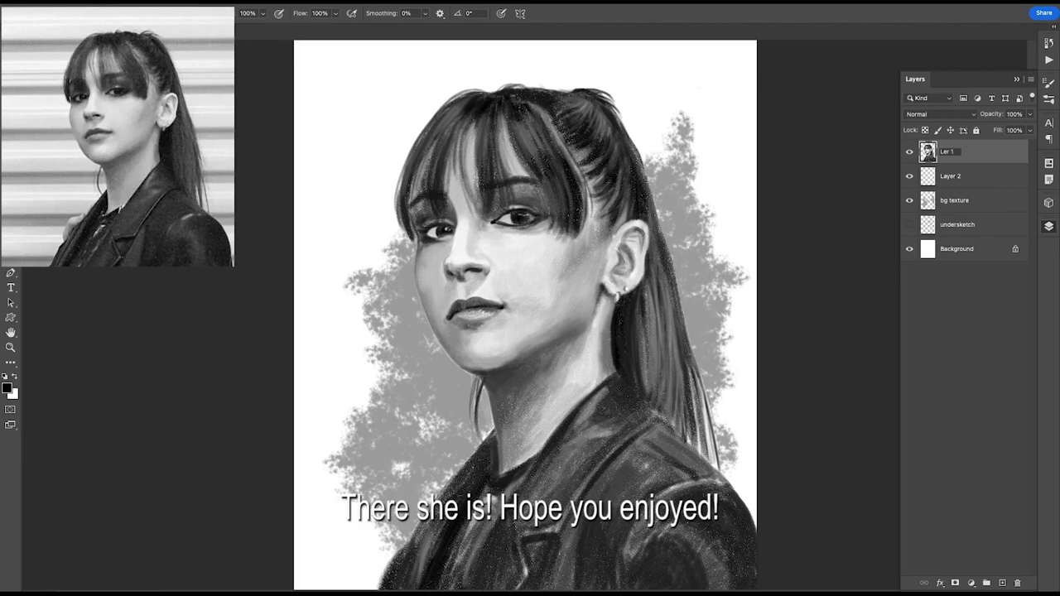
click(952, 151)
text(values)
key(Tab)
text(sl)
text(signature)
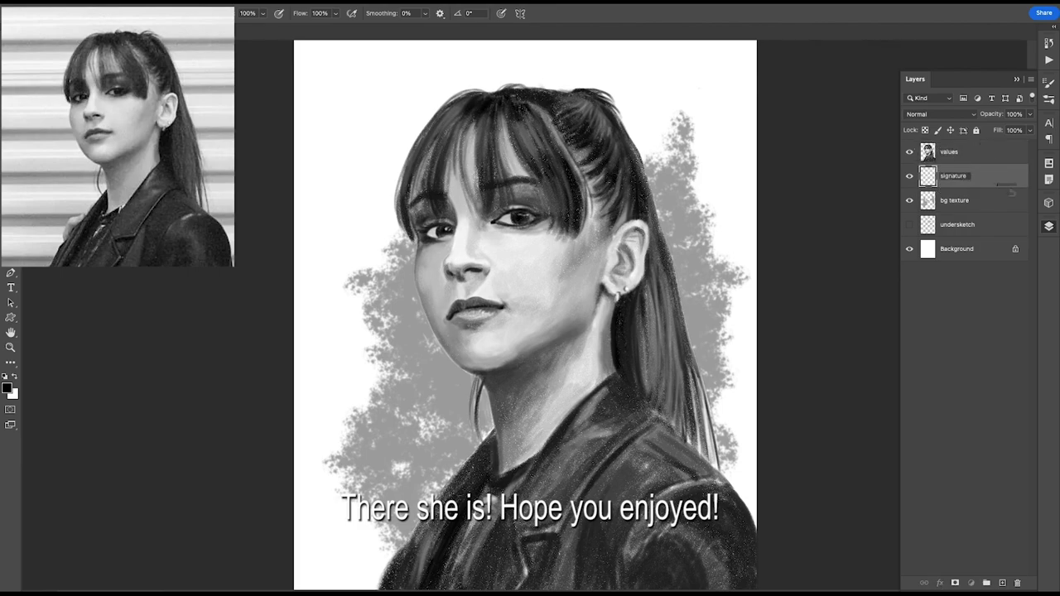
key(Return)
Step: Write a signature at the lower left and scale it smaller
mouse_move(349, 478)
mouse_down()
mouse_move(382, 491)
mouse_move(430, 473)
mouse_move(406, 468)
mouse_up()
key(ctrl+t)
key(Return)
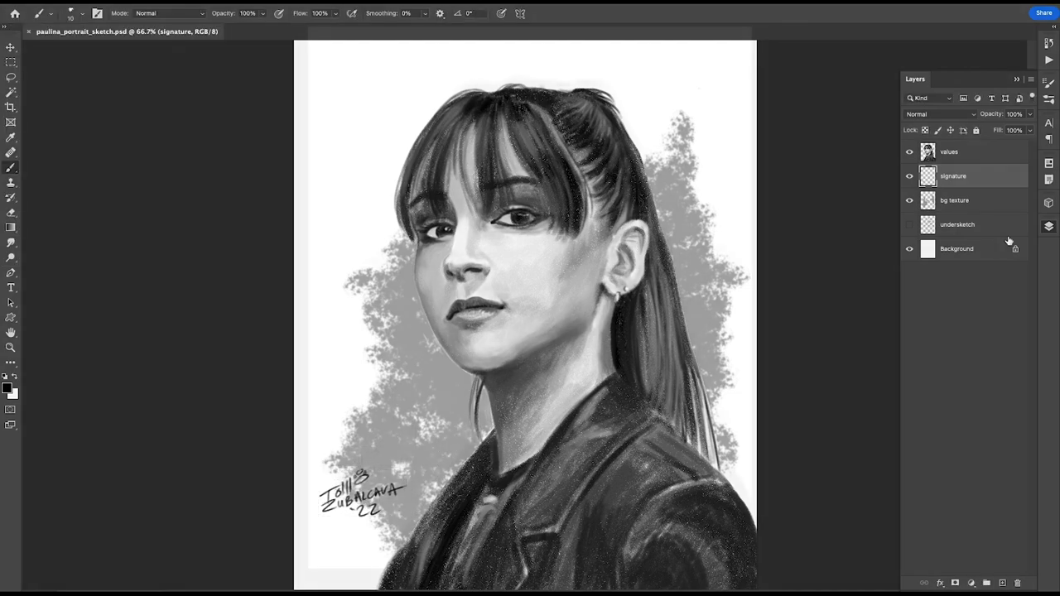